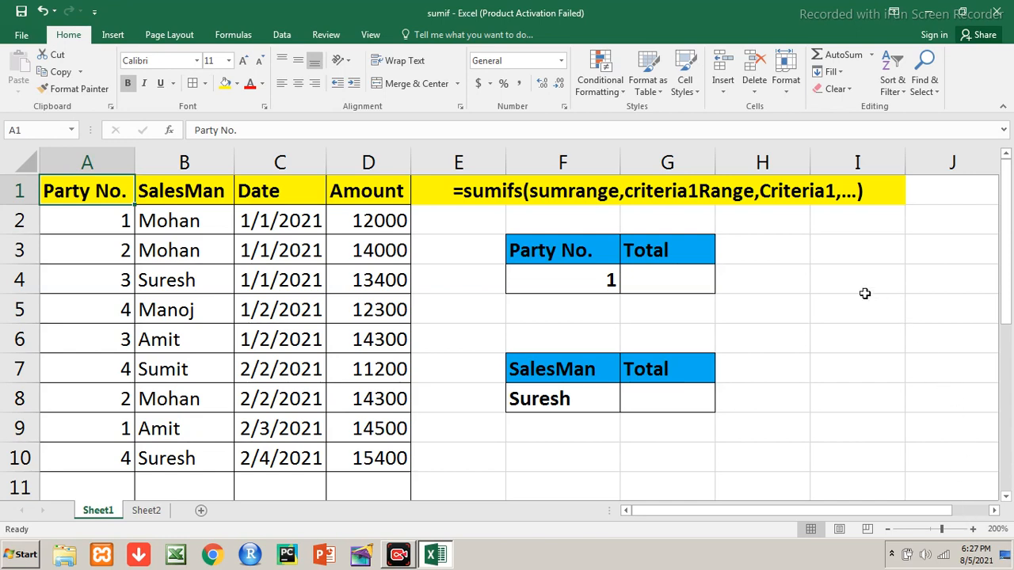
Examine the SUMIFS syntax in the merged cell E1 and the full sales table in A1:D10.
click(597, 189)
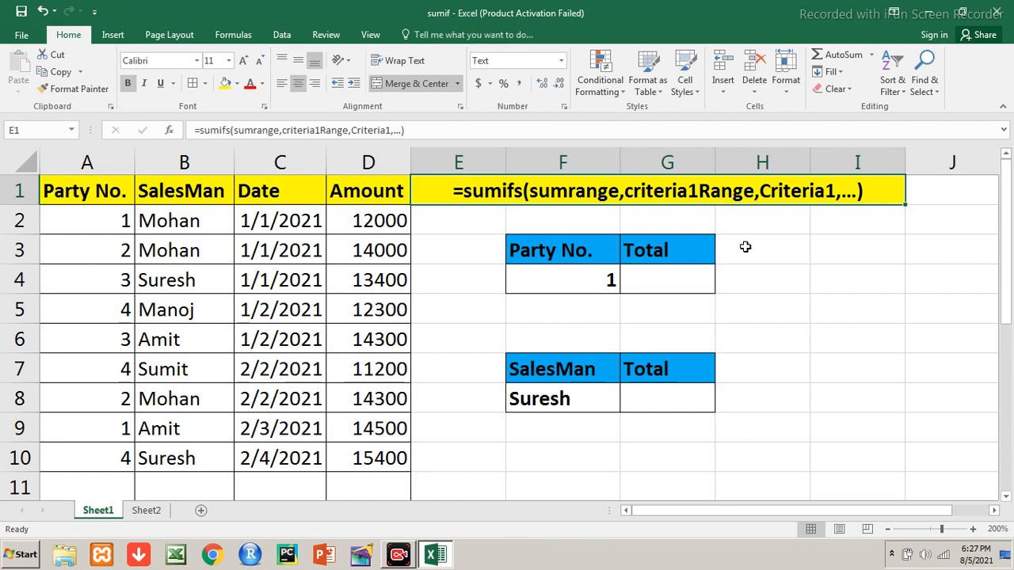
click(57, 185)
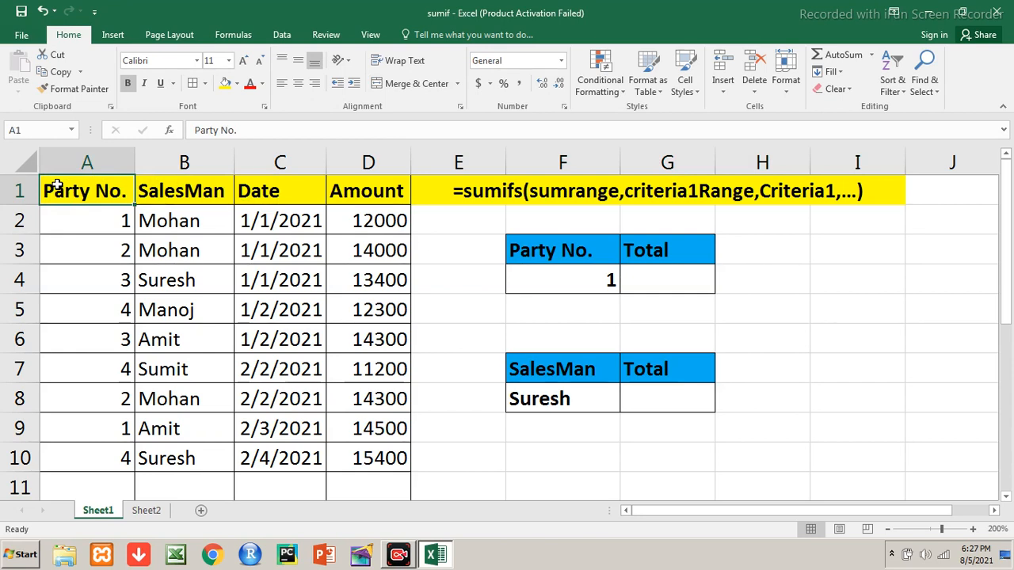
key(shift+Right)
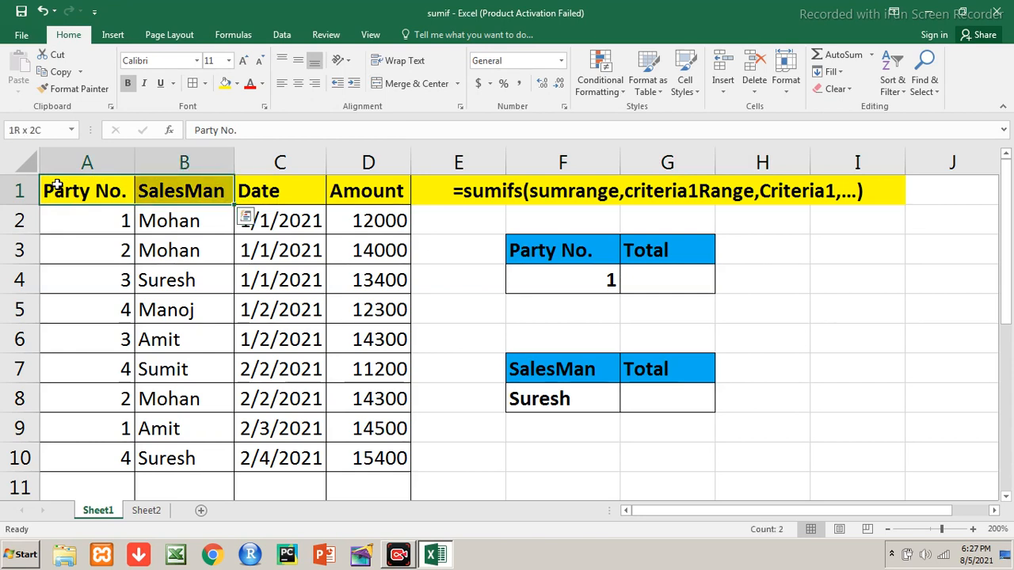
key(shift+Right)
key(shift+Right)
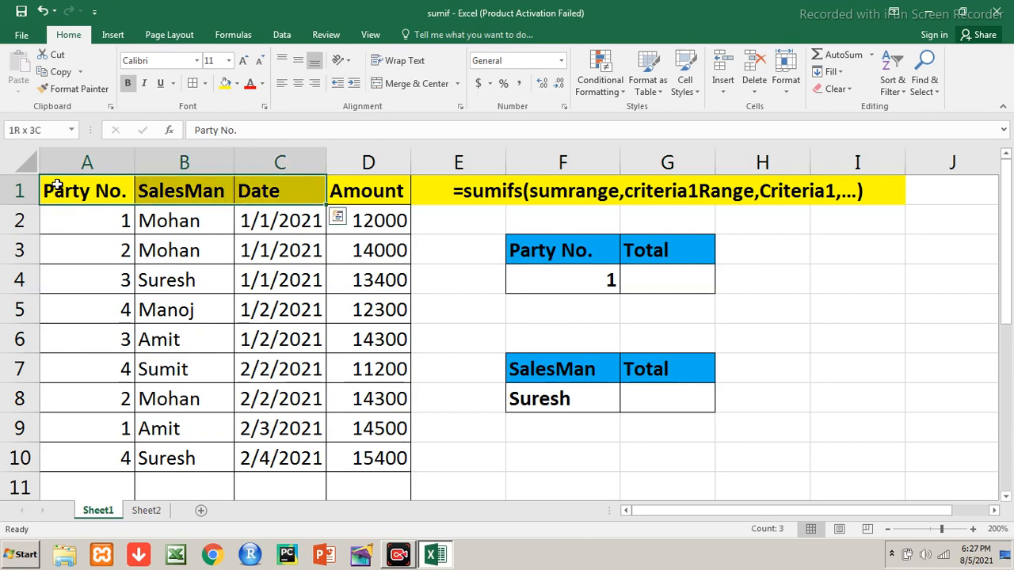
key(shift+Down)
key(shift+Down)
key(shift+Down)
key(shift+Down)
key(shift+Down)
key(shift+Down)
key(shift+Down)
key(shift+Down)
key(shift+Down)
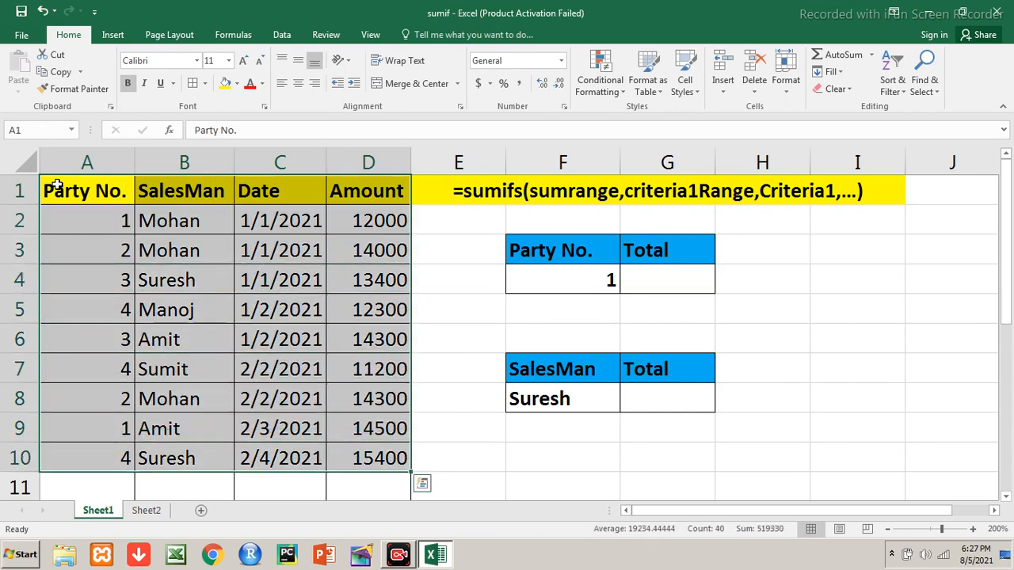
Clear the party number criterion in cell F4 and enter 1.
click(57, 185)
key(Right)
key(Right)
key(Right)
key(Right)
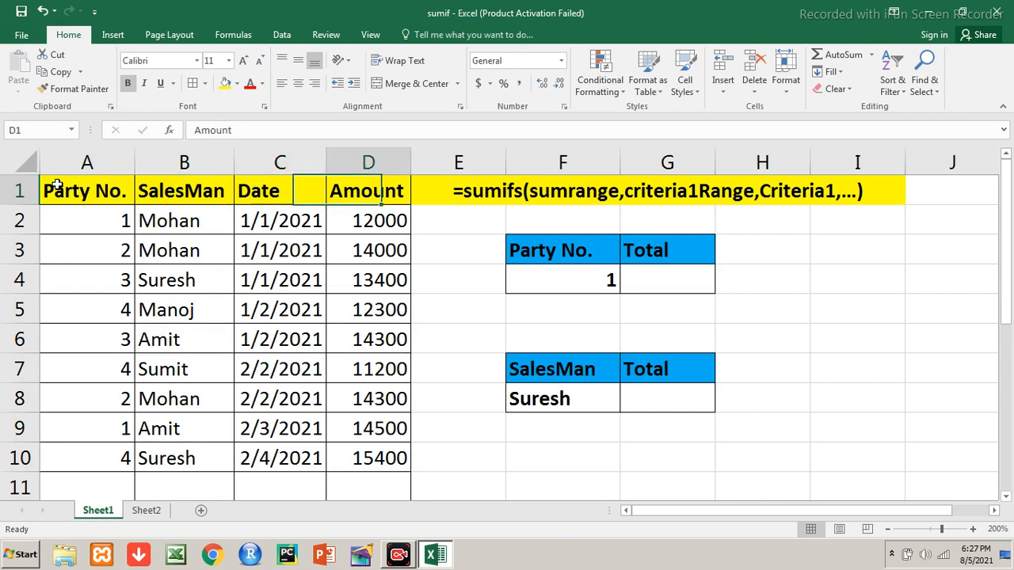
key(Down)
key(Down)
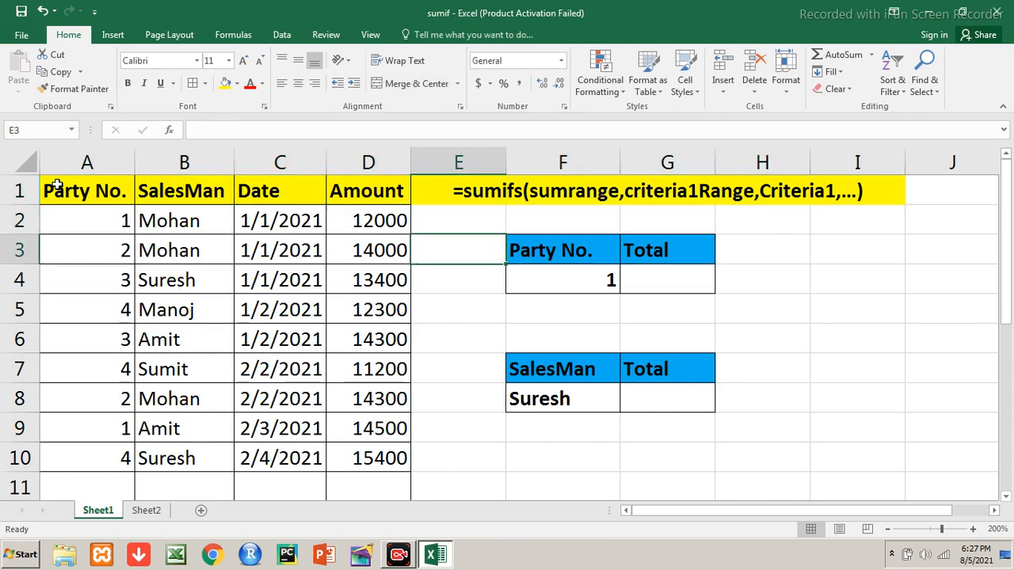
key(Right)
key(Down)
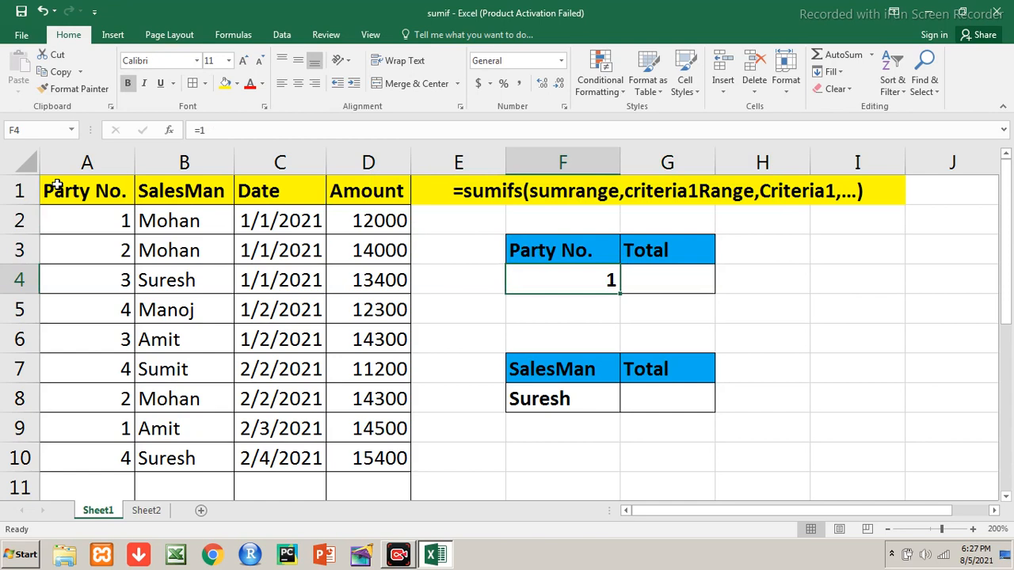
key(Delete)
key(Right)
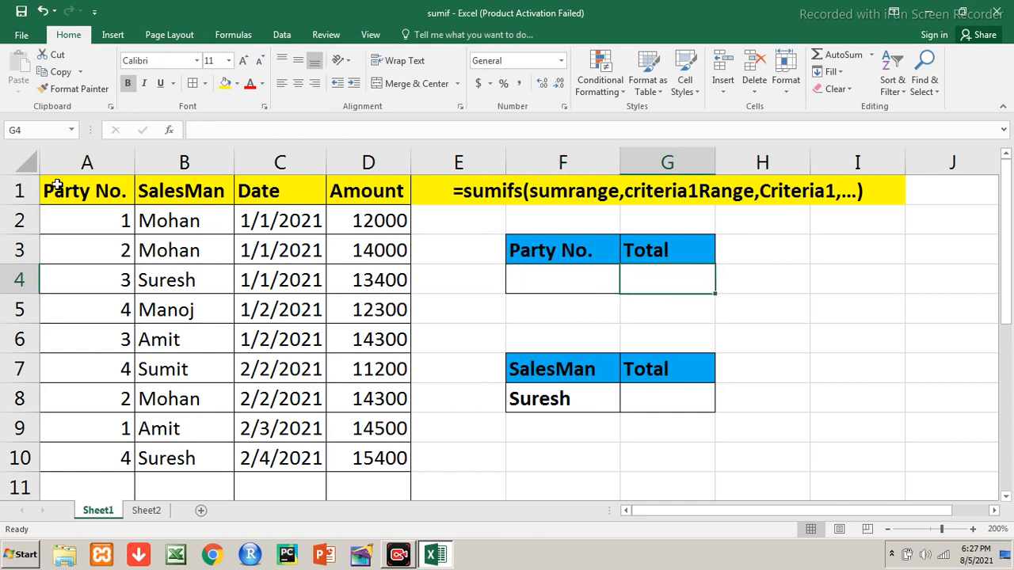
key(Left)
text(1)
key(Return)
Set the party number criterion in cell F4 to 2.
key(Up)
text(2)
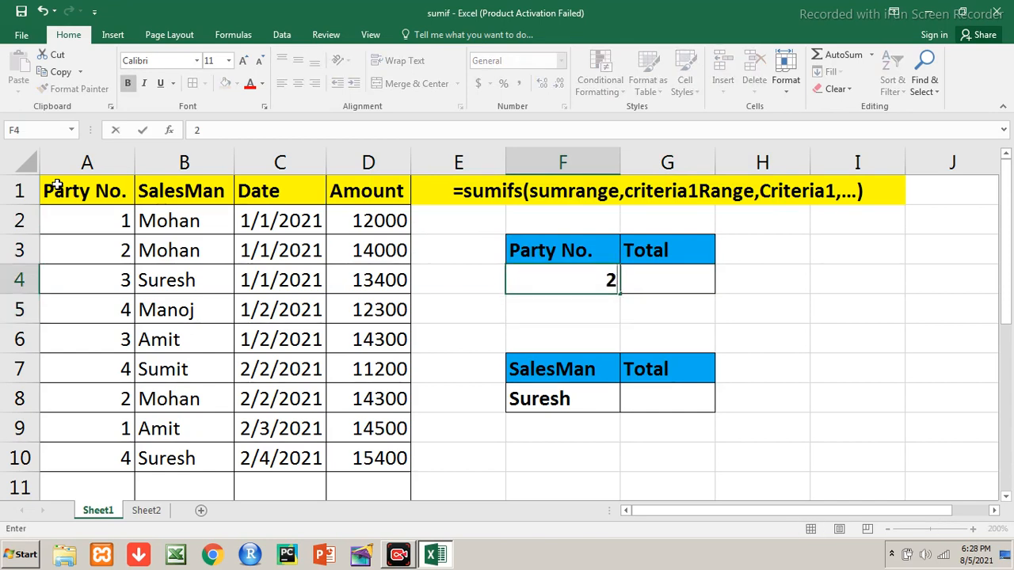
key(Return)
Examine the party numbers, salesmen and dates in the sales table.
key(Up)
key(Left)
key(Left)
key(Left)
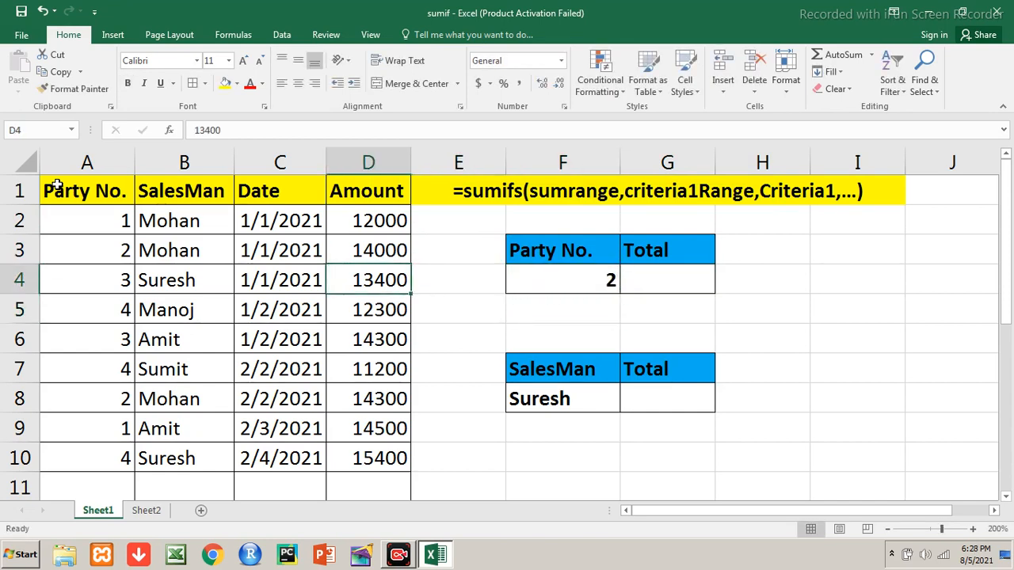
key(Up)
key(Up)
key(Left)
key(Left)
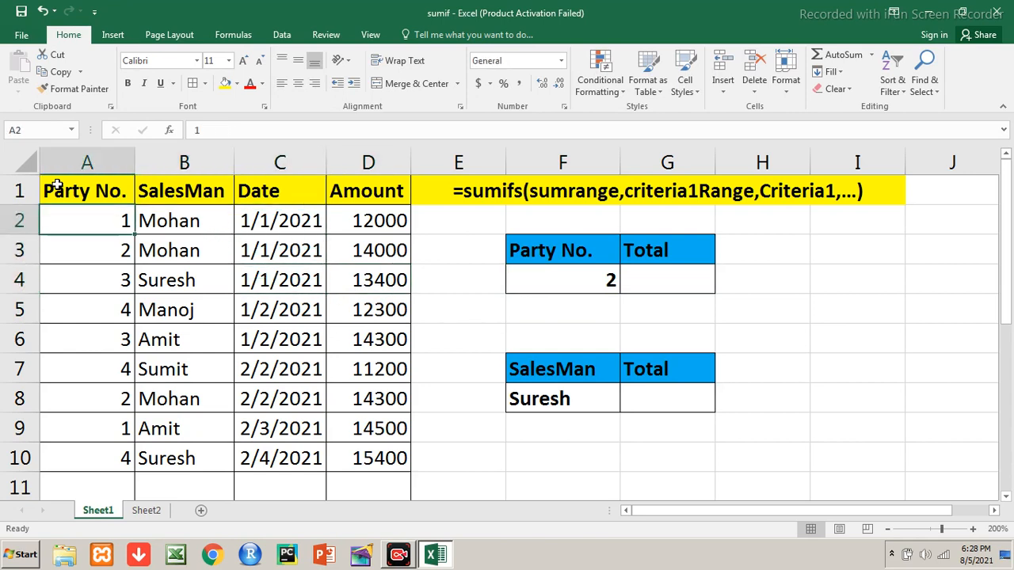
key(Right)
key(shift+Down)
key(shift+Down)
key(shift+Down)
key(shift+Down)
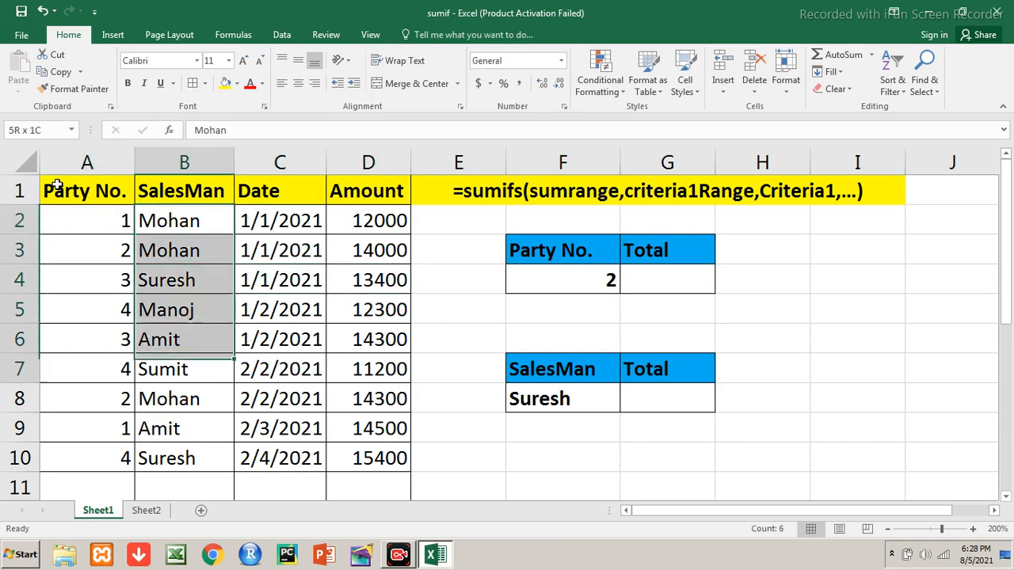
key(shift+Down)
key(Right)
key(shift+Down)
key(shift+Down)
key(shift+Down)
key(shift+Down)
key(shift+Down)
key(Up)
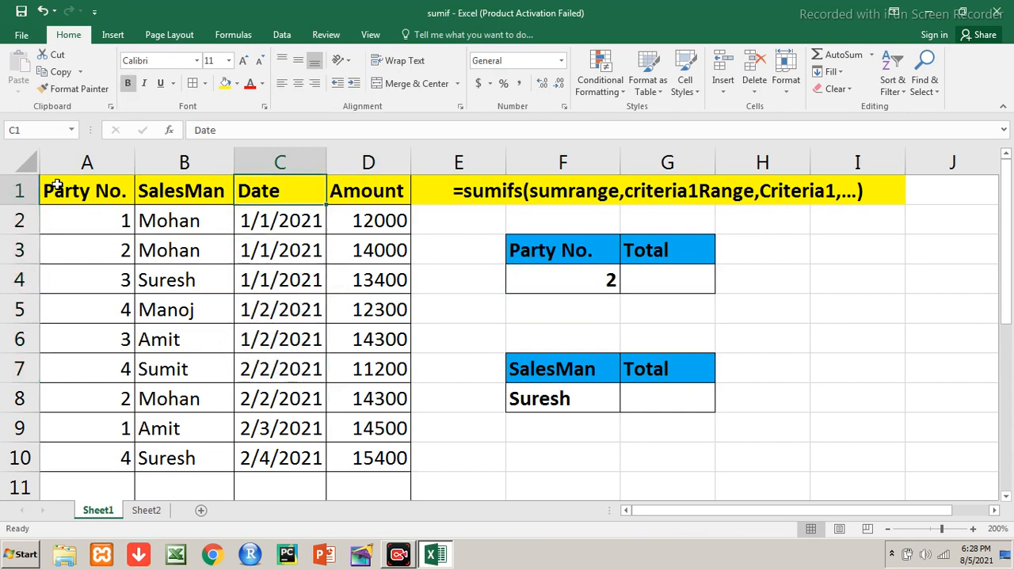
Start a SUMIFS formula in cell G4, the Total beside the party number criterion.
key(Down)
key(Down)
key(Right)
key(Right)
key(Right)
key(Down)
key(Right)
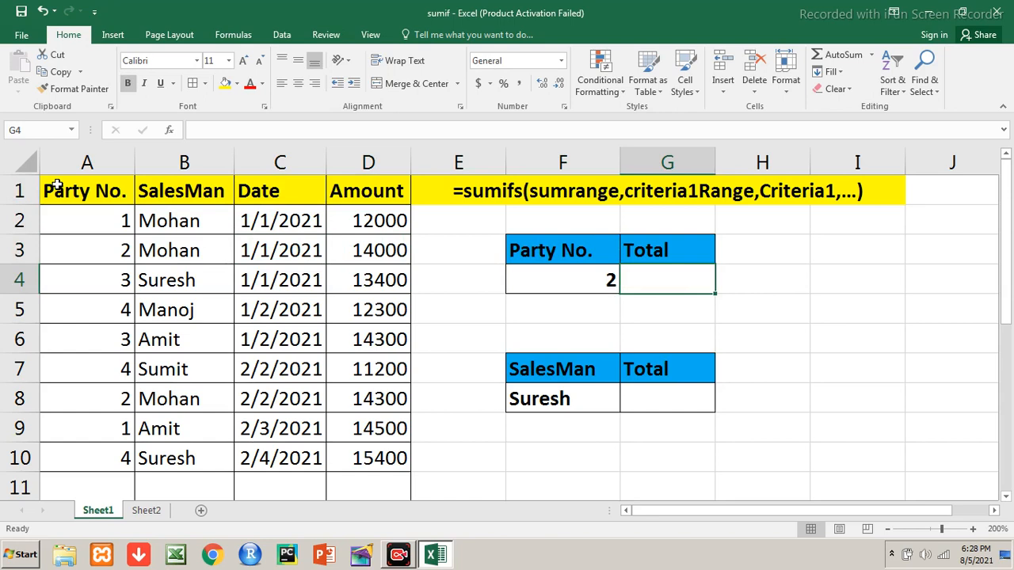
text(=sumi)
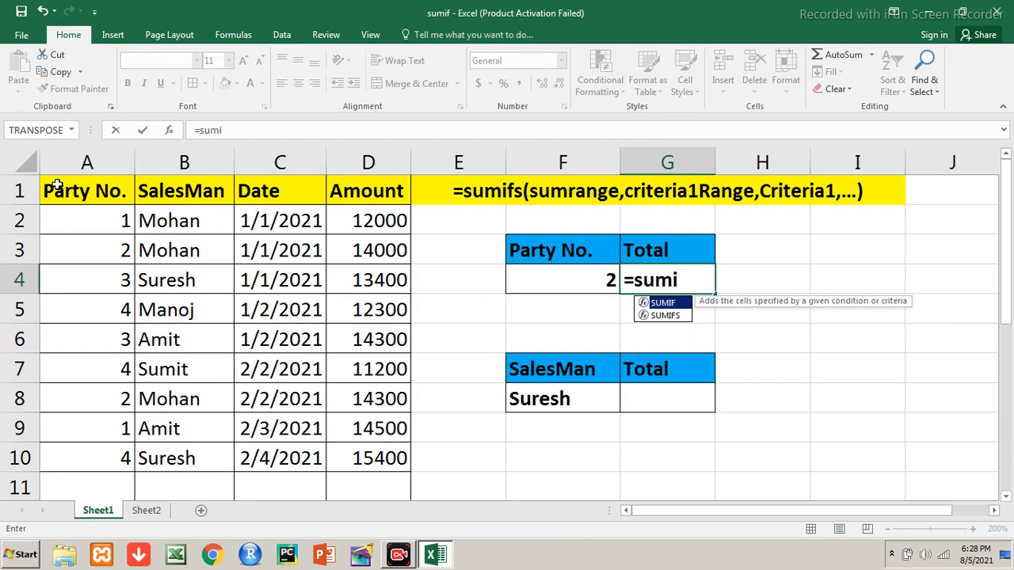
text(fs)
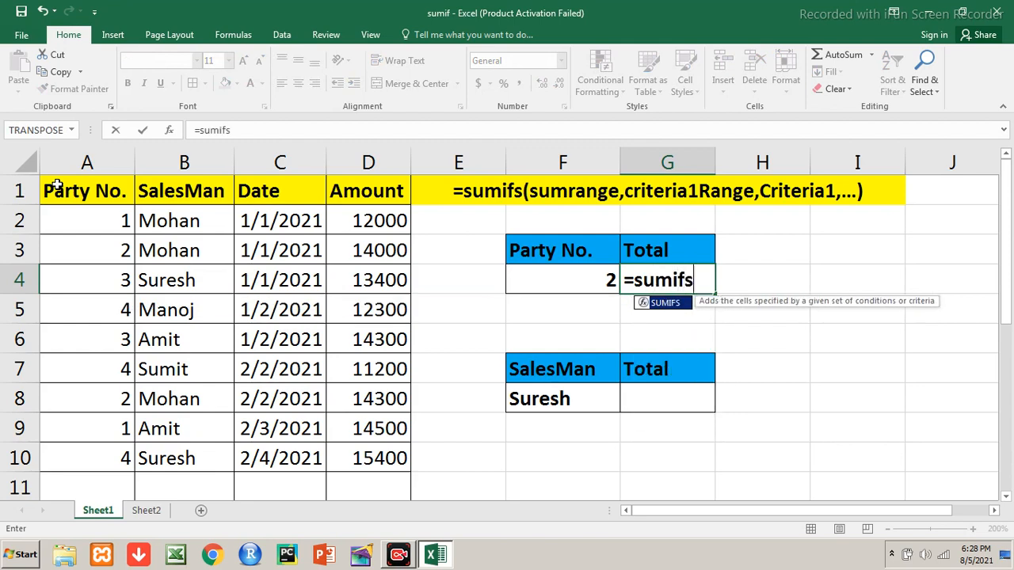
text(()
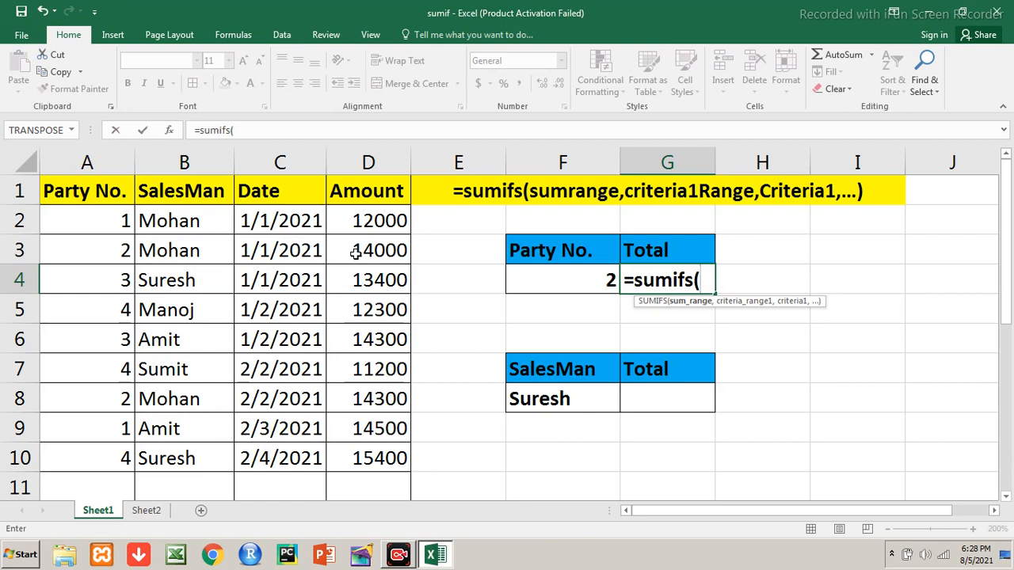
Enter d2:d10 as the sum range of the SUMIFS formula in G4.
text(d:)
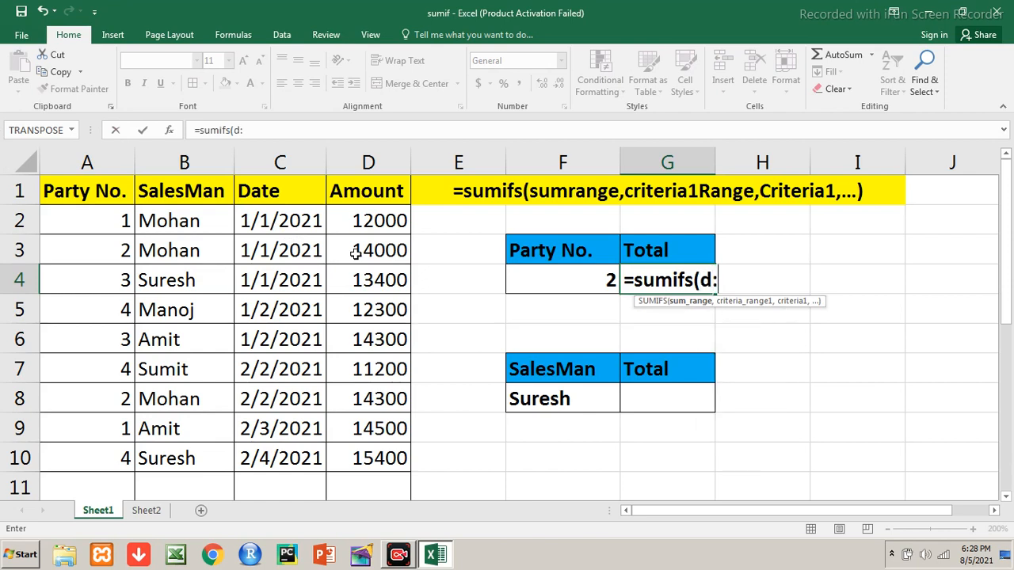
text(d10)
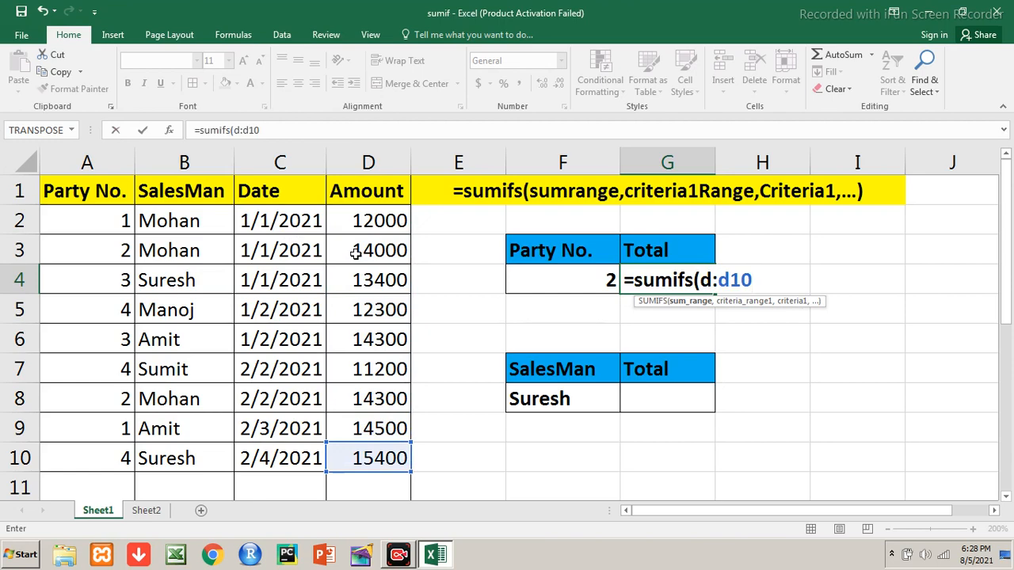
key(BackSpace)
key(BackSpace)
key(BackSpace)
key(BackSpace)
text(2:)
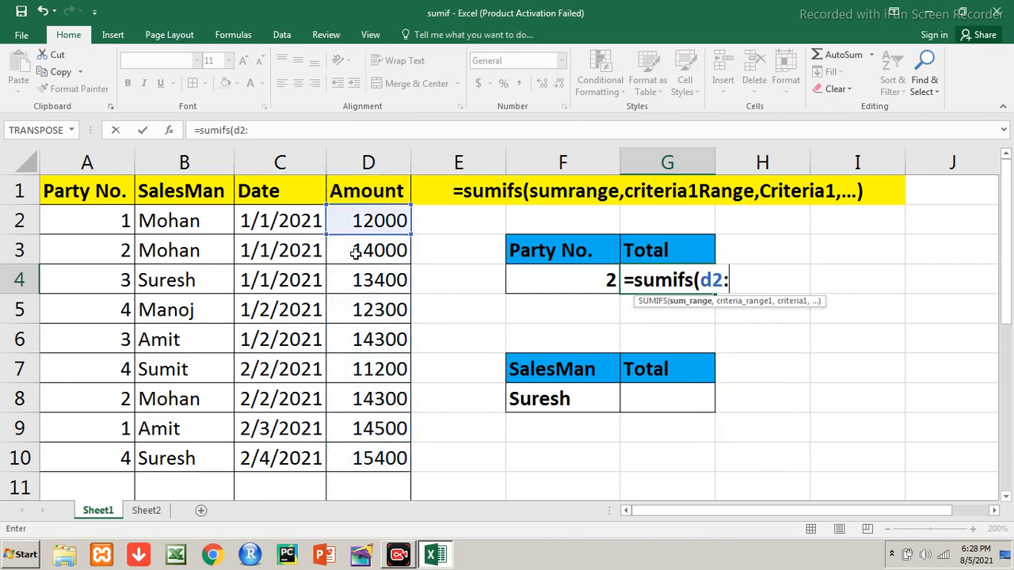
text(d10)
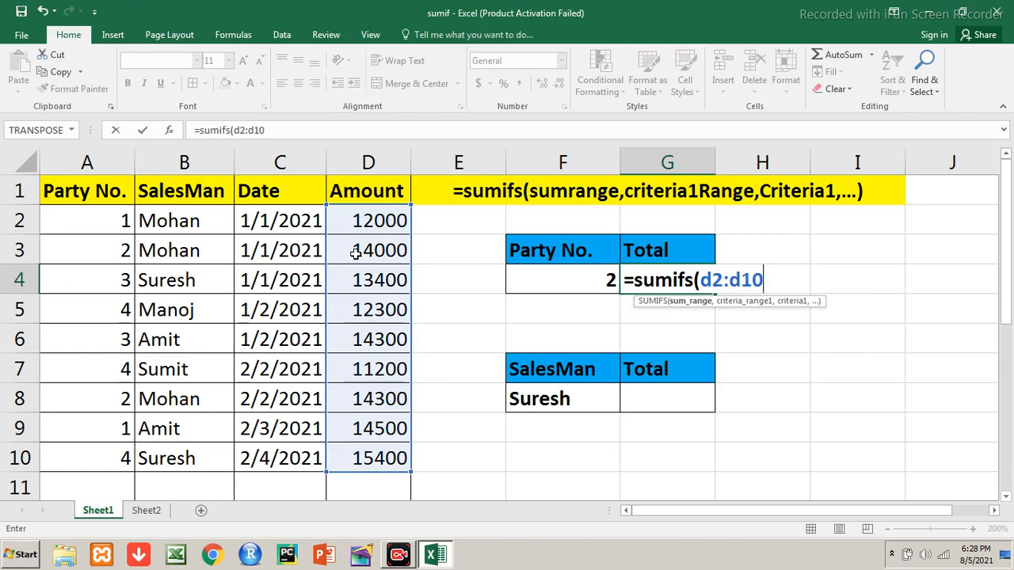
Replace the formula's sum range with the whole Amount column, d:d, and continue to the criteria range.
key(BackSpace)
key(BackSpace)
key(BackSpace)
key(BackSpace)
key(BackSpace)
key(BackSpace)
text(d:d)
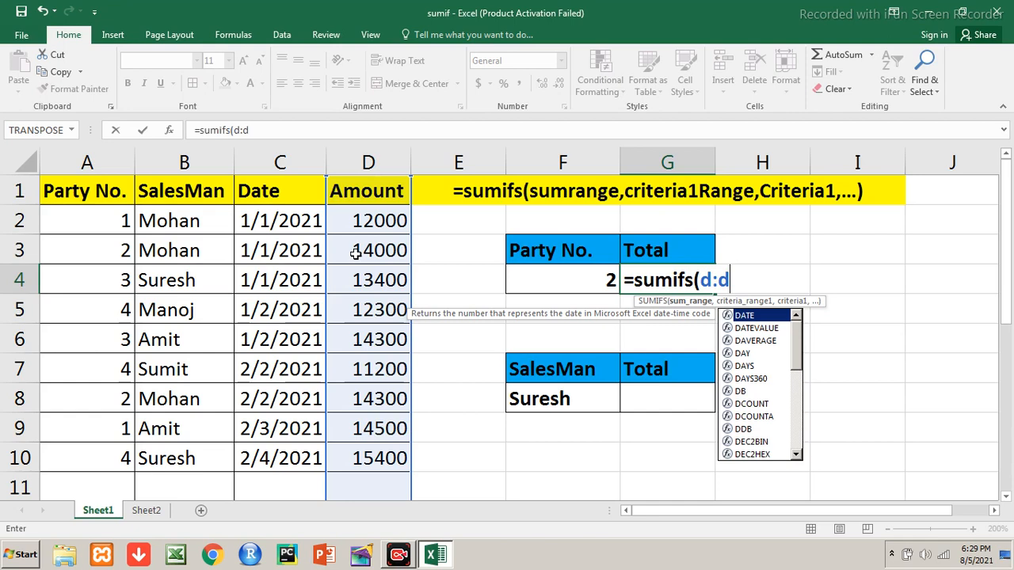
text(,)
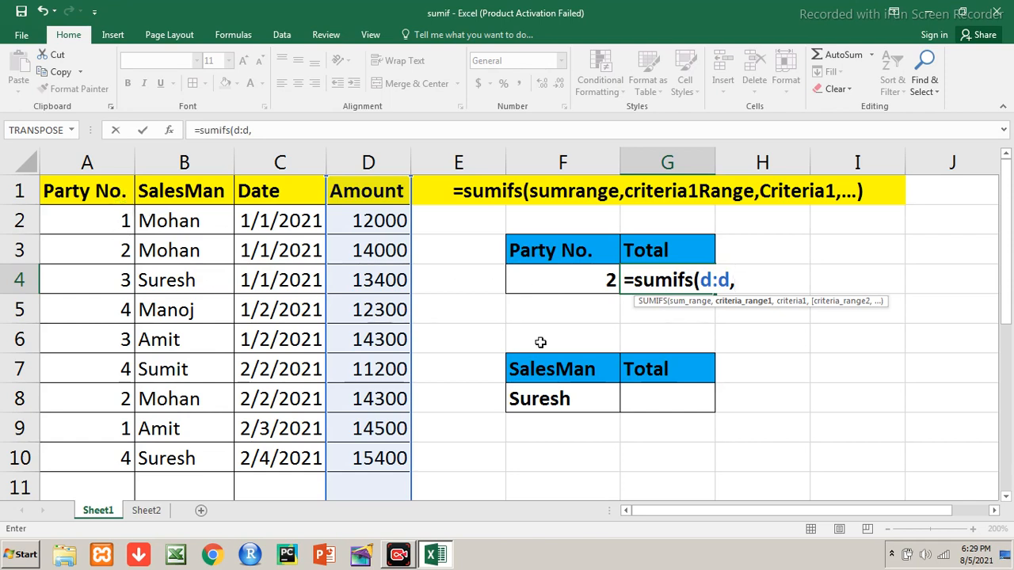
Complete the SUMIFS formula in G4 with criteria range a:a and cell F4 as the criterion.
text(a:a)
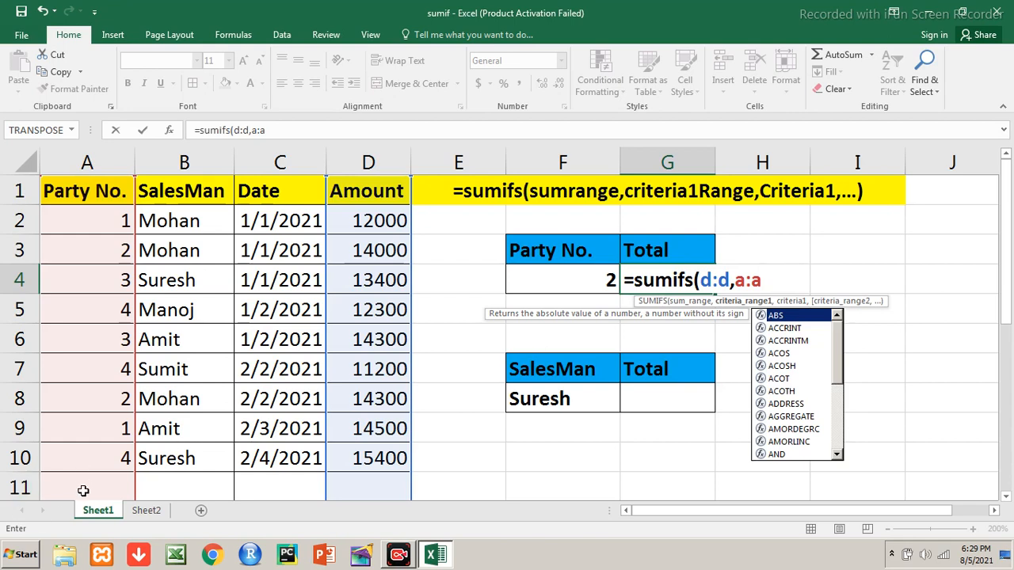
text(,)
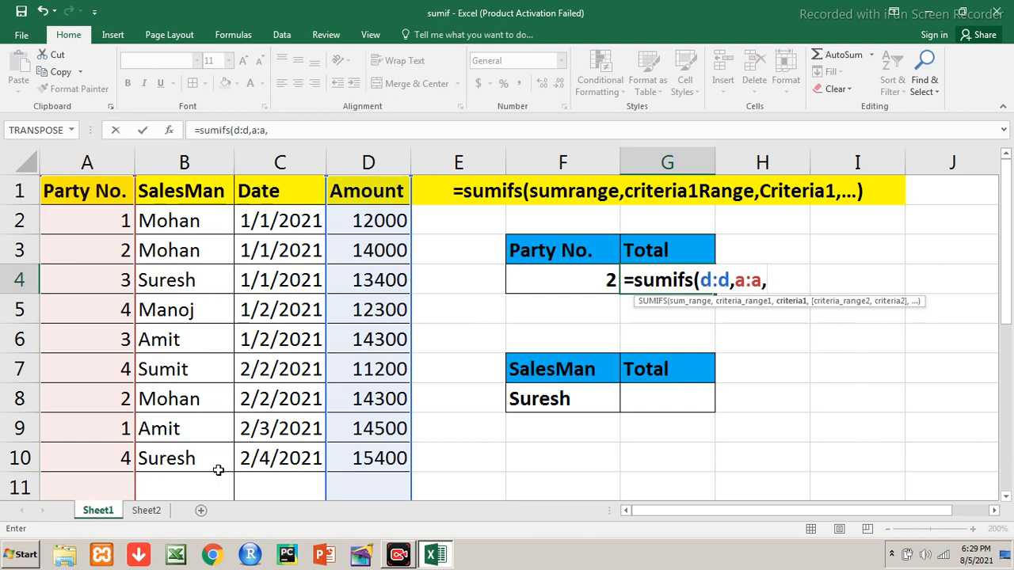
click(574, 285)
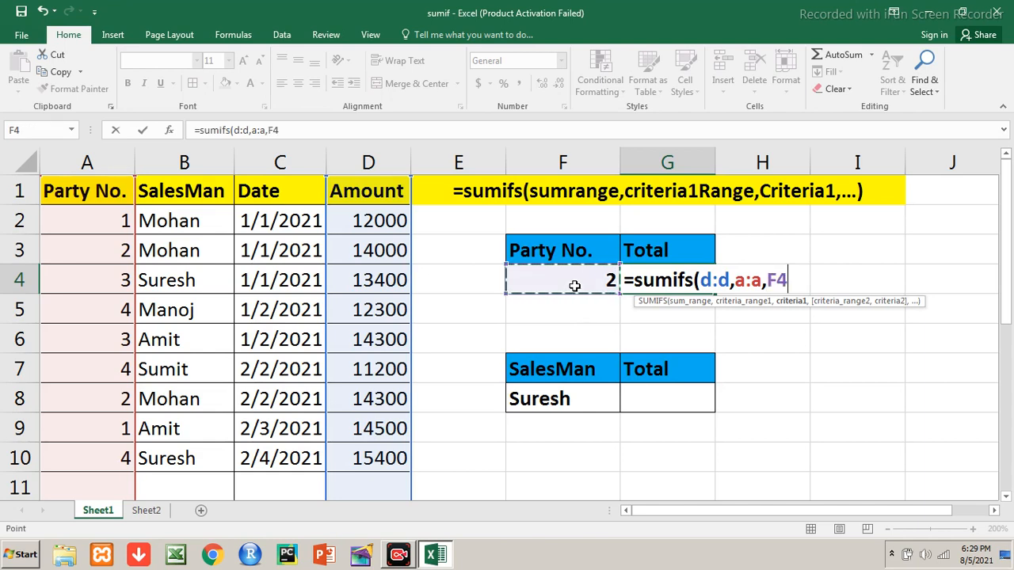
text())
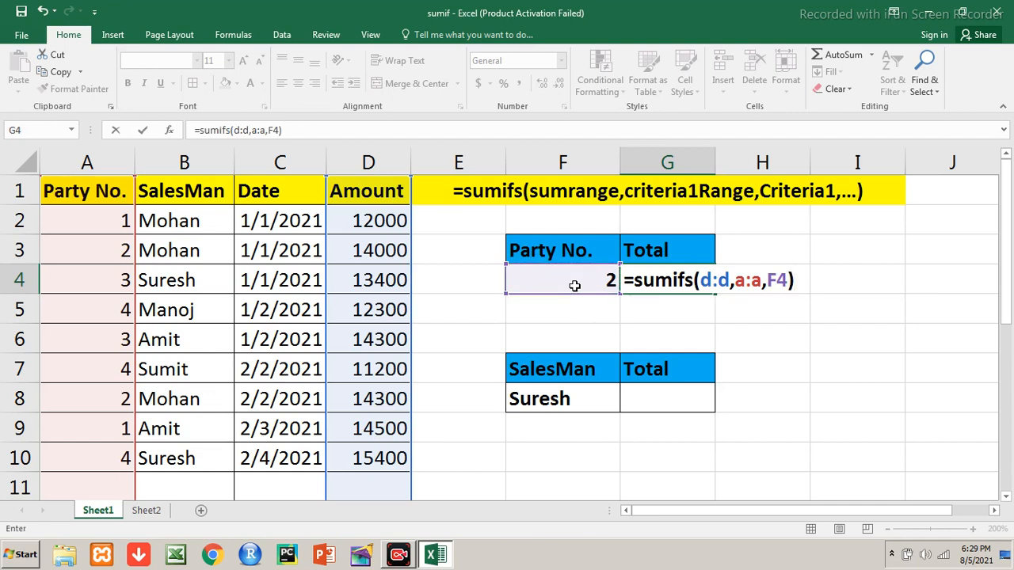
key(Return)
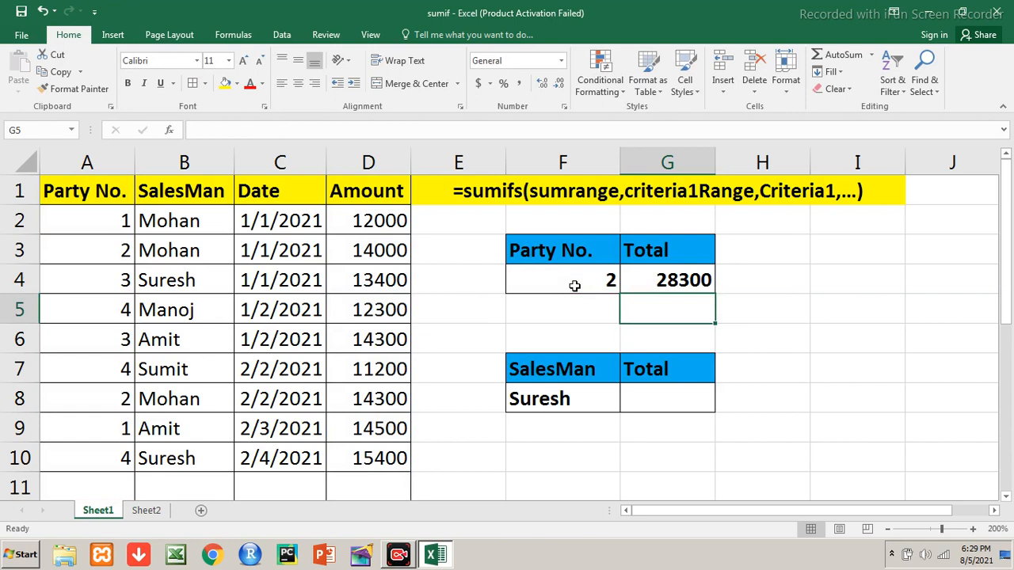
Make the first amount for party number 2, in cell D3, bold.
key(Up)
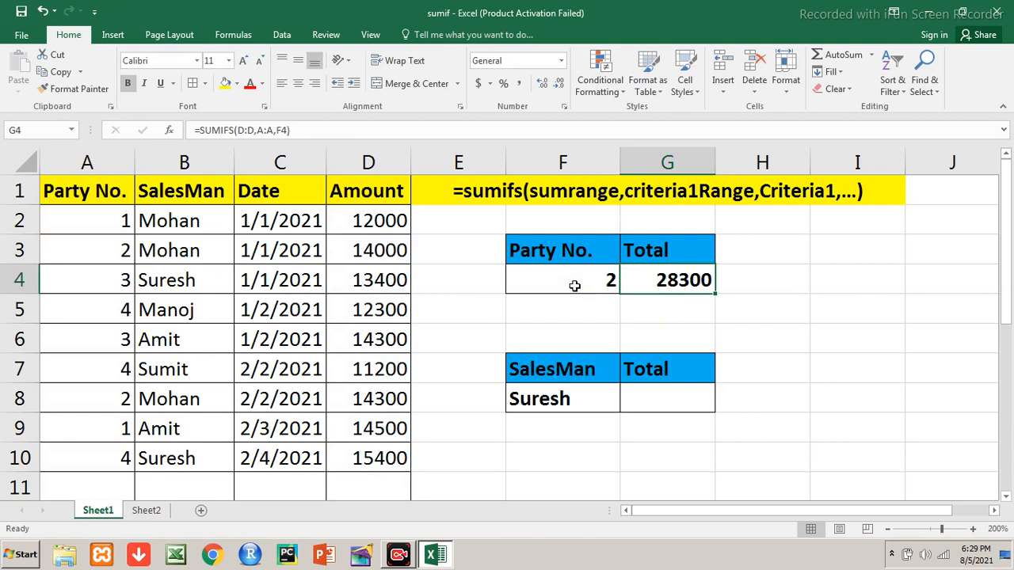
click(574, 285)
key(Left)
key(Left)
key(Left)
key(Left)
key(Left)
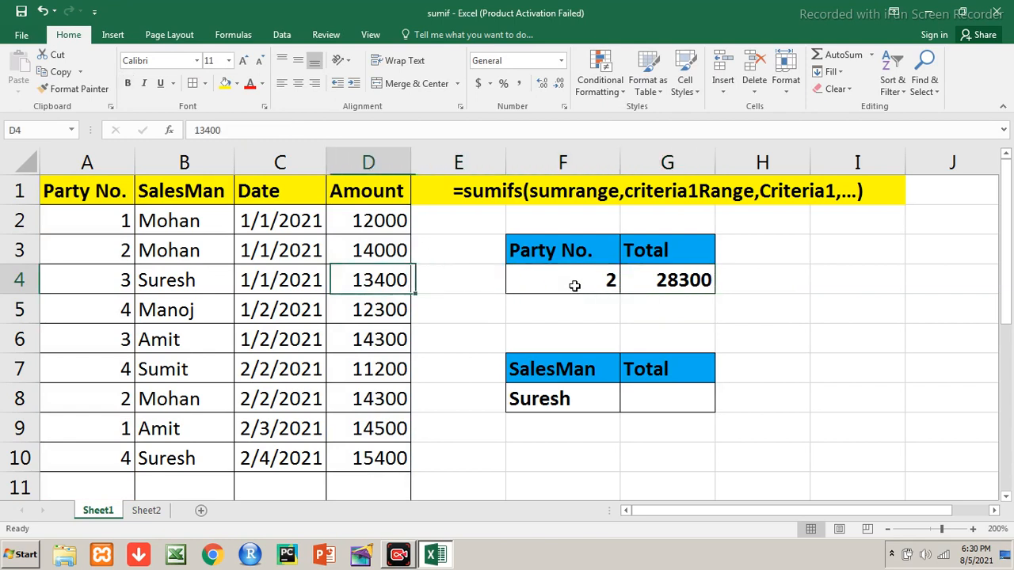
key(Up)
key(Right)
key(Right)
key(Right)
key(Right)
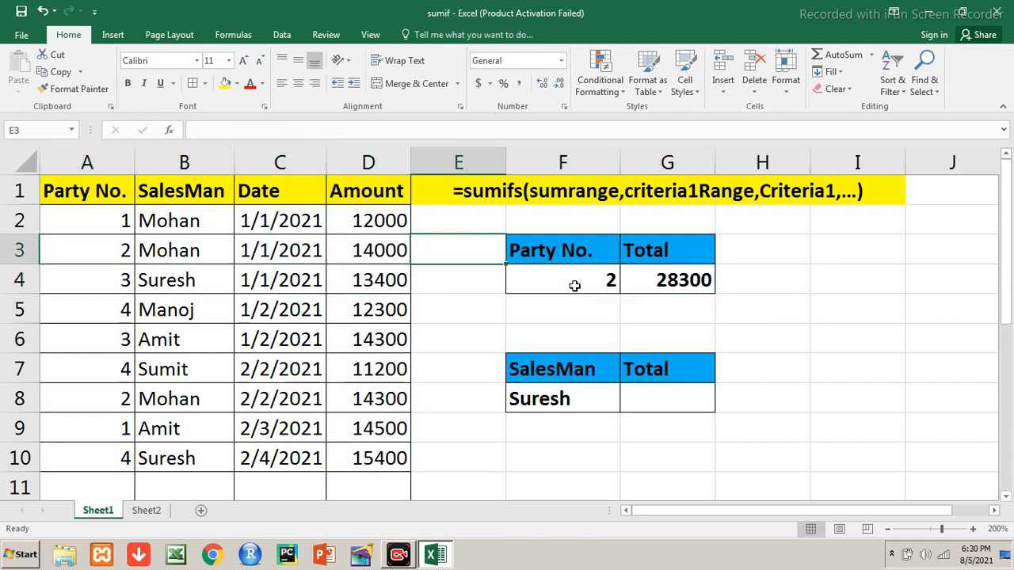
key(Left)
key(ctrl+b)
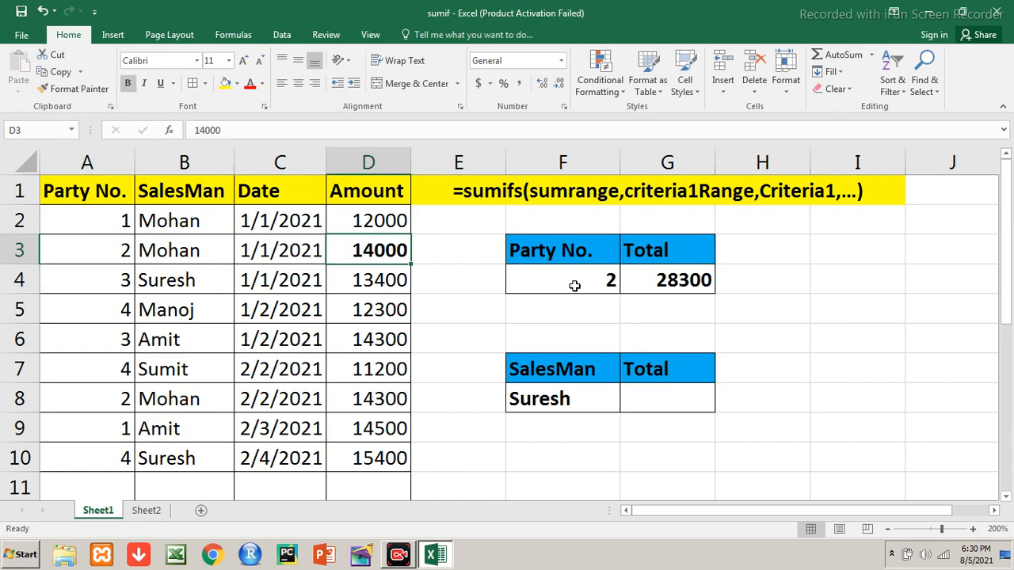
Make the second amount for party number 2, in cell D8, bold.
key(Down)
key(Down)
key(Down)
key(Down)
key(Down)
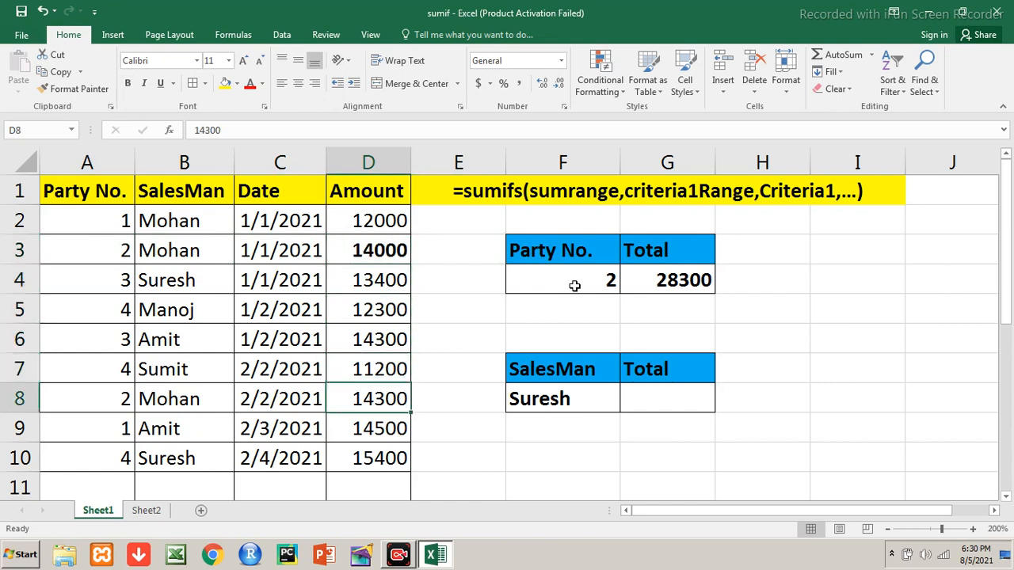
key(ctrl+b)
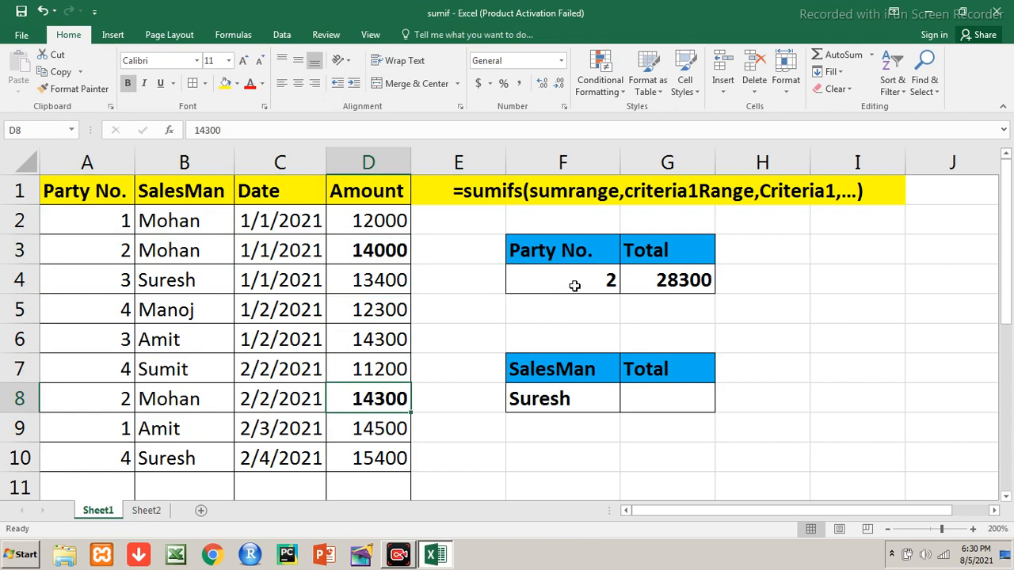
Examine the bold party number 2 amounts and the SUMIFS total in G4.
key(Up)
key(Up)
key(Up)
key(Up)
key(Up)
key(Down)
key(Down)
key(Down)
key(Down)
key(Down)
key(Up)
key(Up)
key(Up)
key(Right)
key(Up)
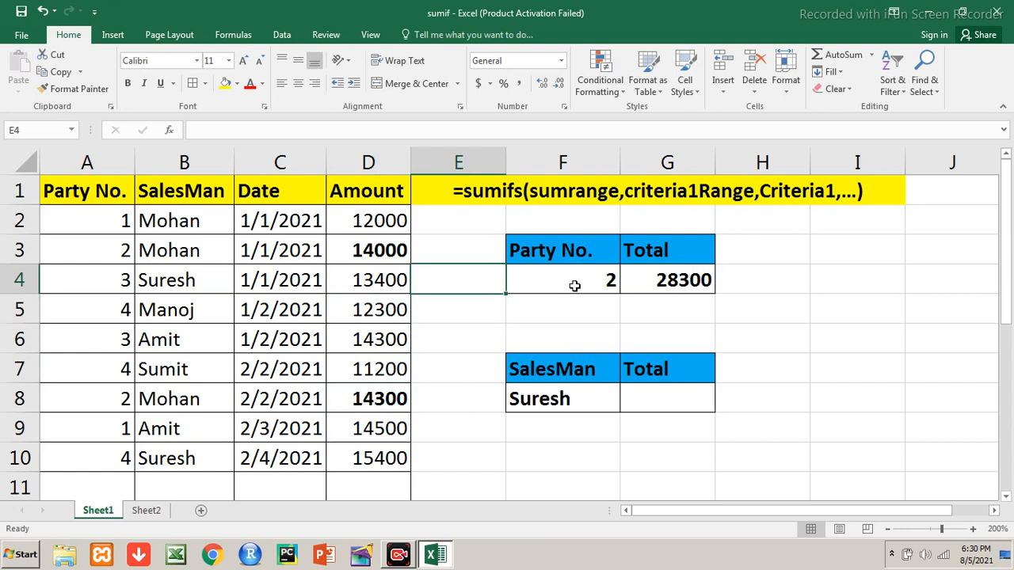
key(Right)
key(Right)
key(Right)
key(Left)
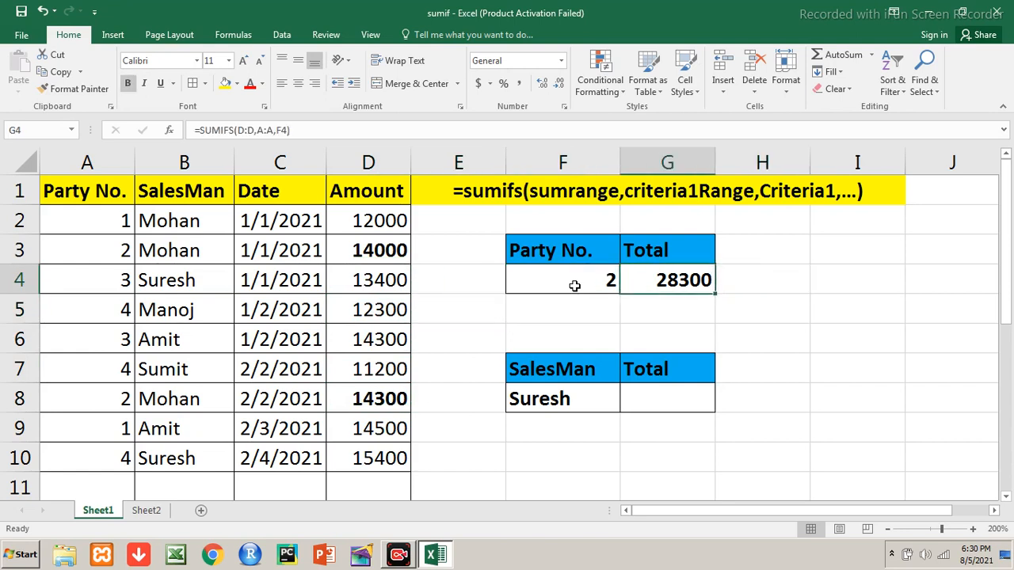
Change the party number in cell A6 to 2.
key(Left)
key(Left)
key(Left)
key(Left)
key(Left)
key(Left)
key(Down)
key(Down)
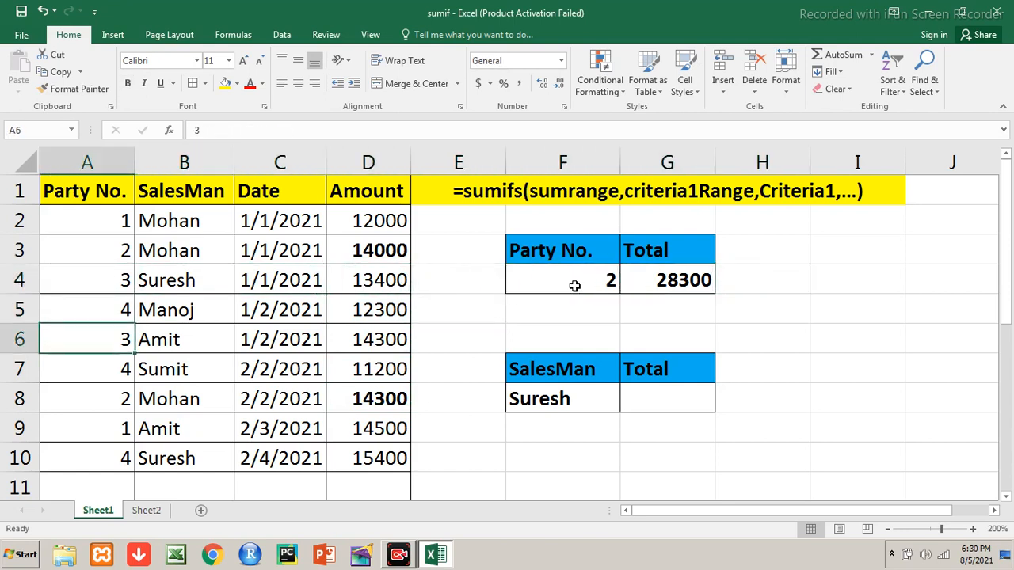
text(2)
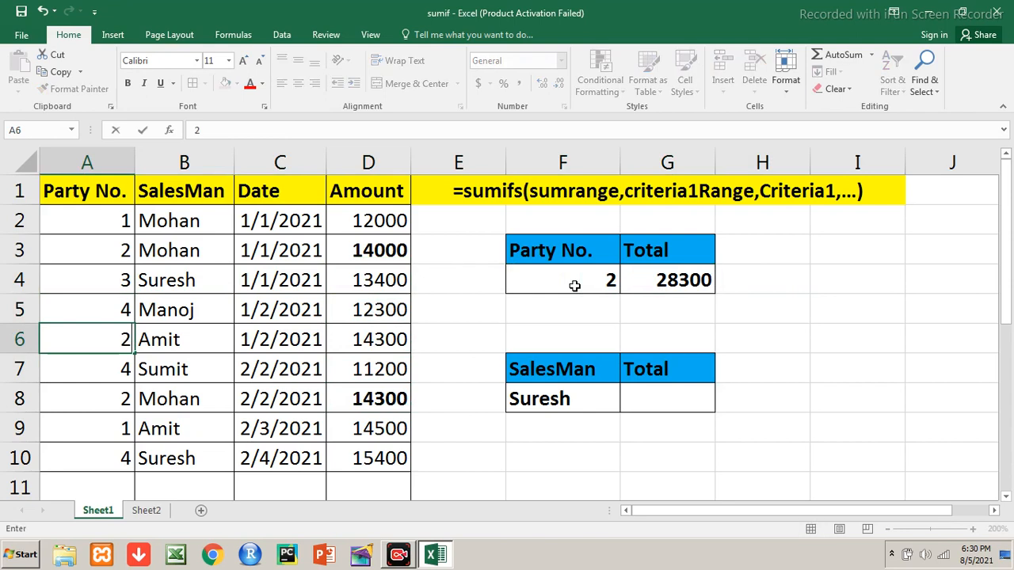
key(Return)
Make the amount in cell D6 bold as another match for party number 2.
key(Up)
key(Up)
key(Right)
key(Down)
key(Right)
key(Right)
key(Right)
key(Left)
key(ctrl+b)
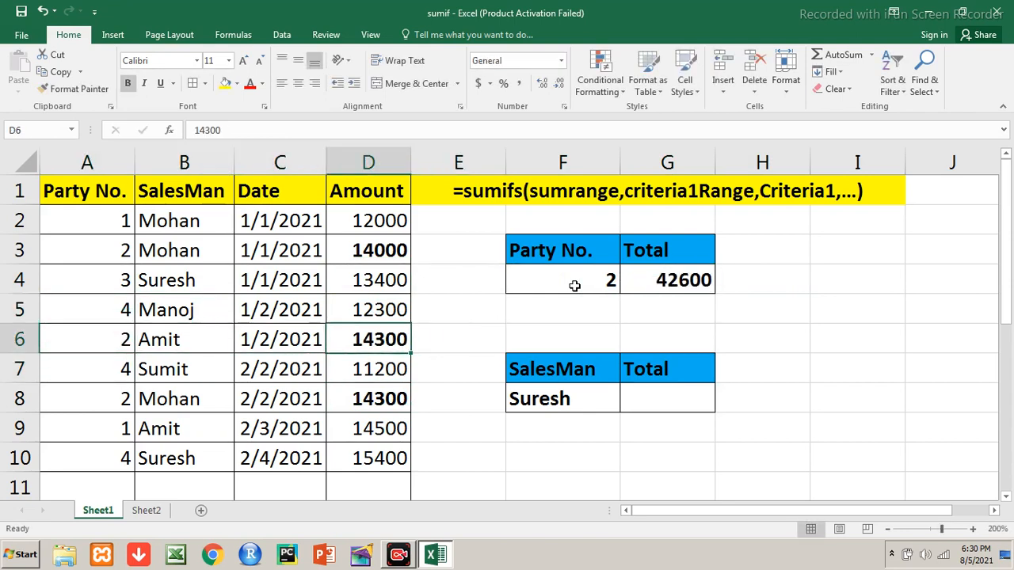
Review the recalculated party total in G4 and inspect the ranges its SUMIFS formula references.
key(Up)
key(Up)
key(Right)
key(Right)
key(Right)
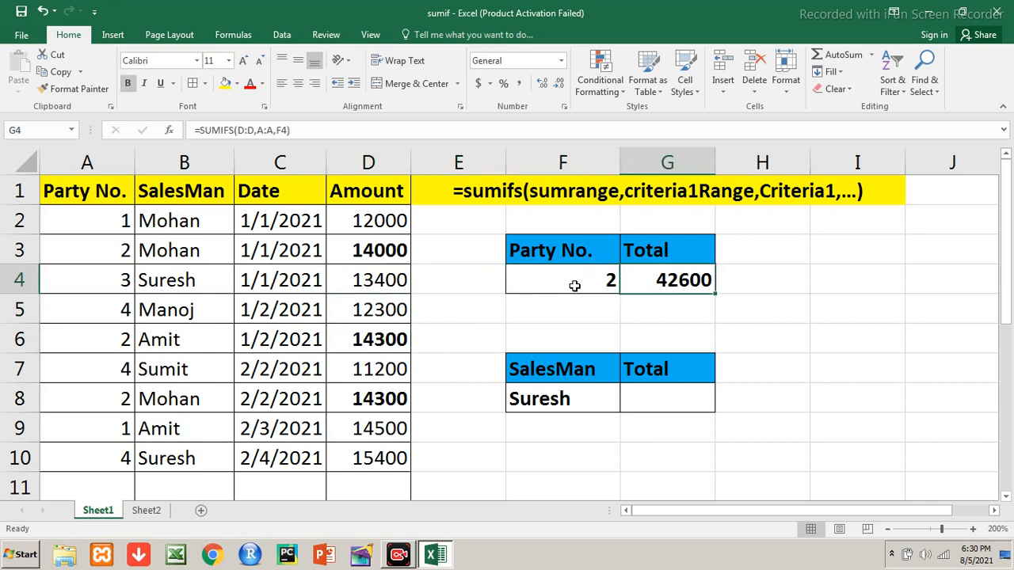
key(Left)
key(Left)
key(Right)
key(Right)
key(F2)
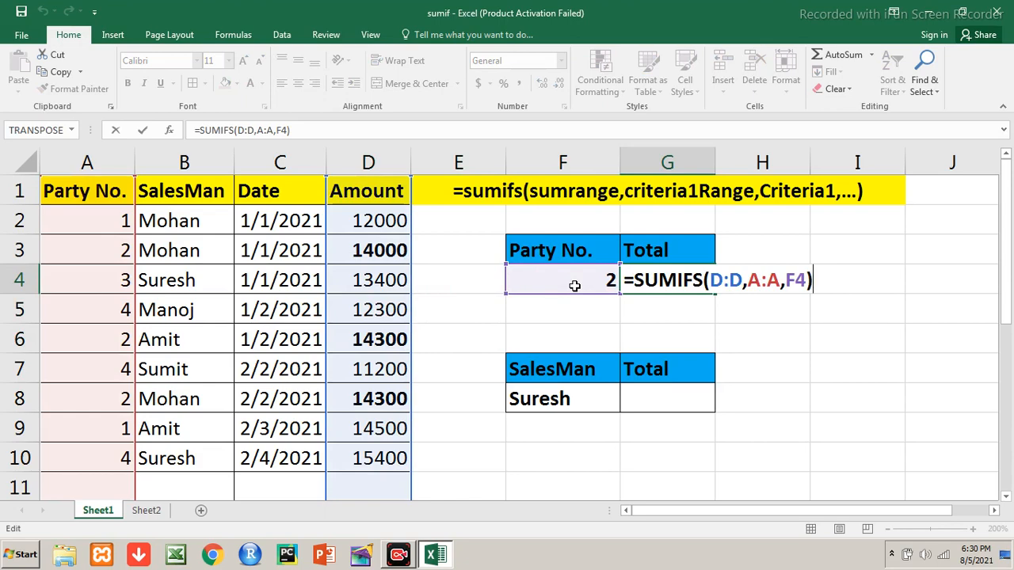
key(ctrl+Return)
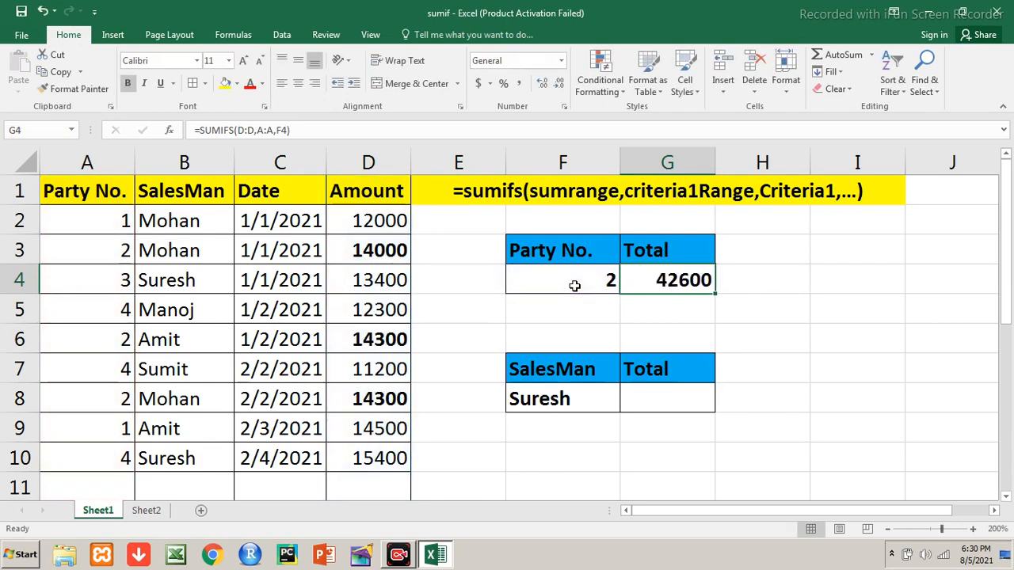
Start a new record in row 11 with party number 1 and the salesman's name.
key(Left)
key(Left)
key(Left)
key(Left)
key(Left)
key(Left)
key(Down)
key(Down)
key(Down)
key(Down)
key(Down)
key(Down)
key(Down)
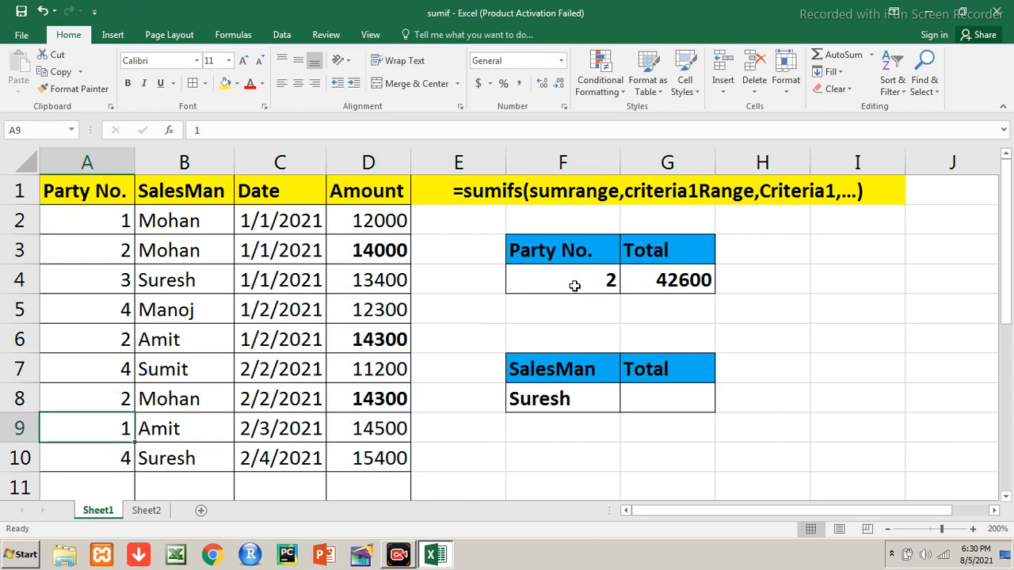
text(1)
key(Tab)
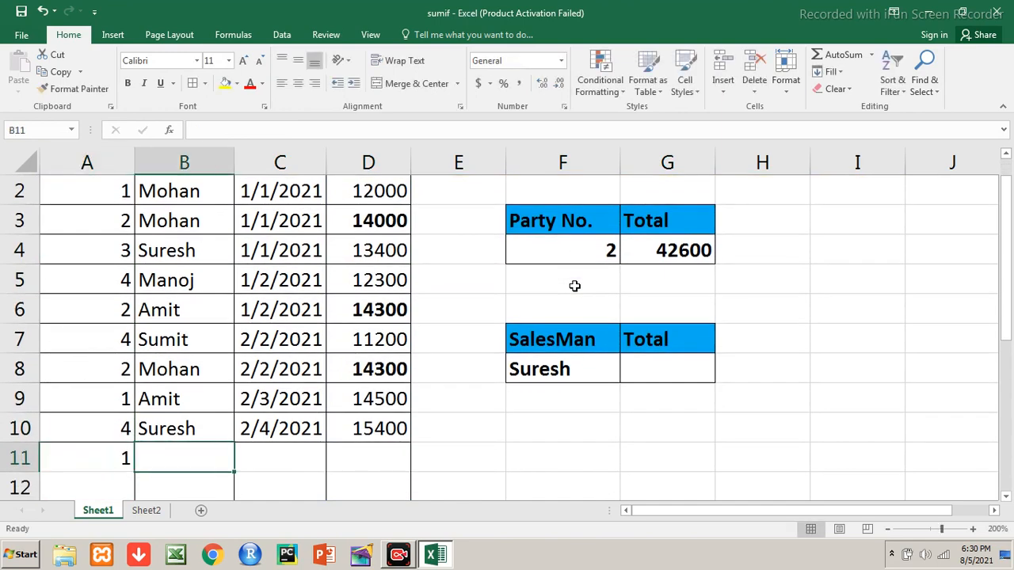
text(Mukesh)
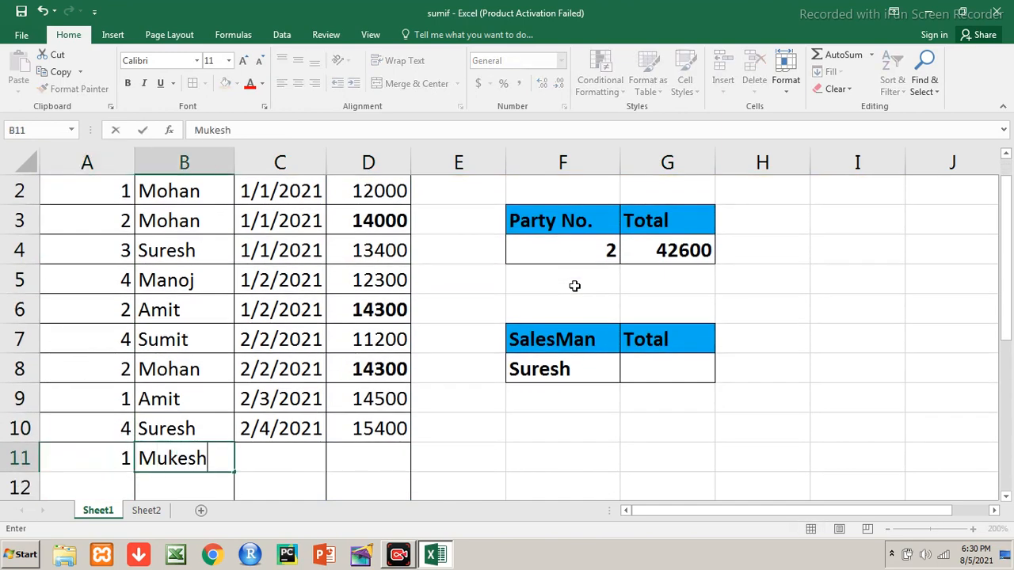
key(Tab)
Complete the row 11 record with the date 02/04/2021 and the amount 14000.
text(02)
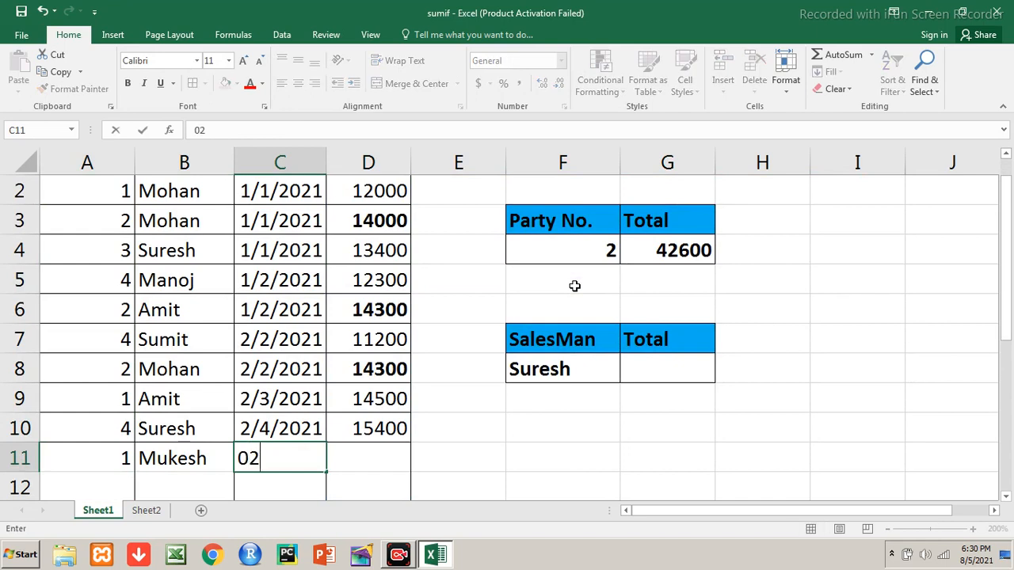
text(/04/2021)
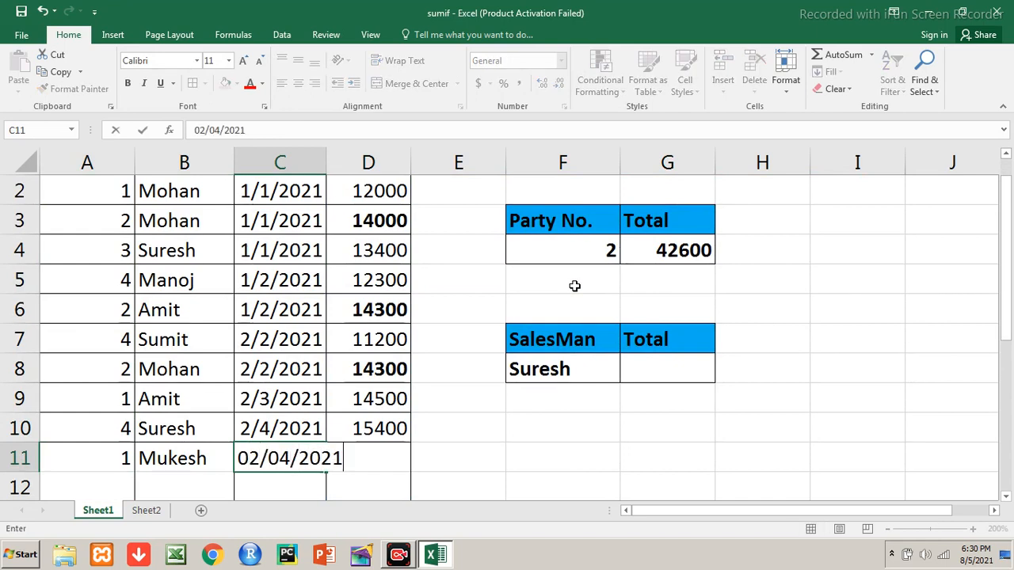
key(Tab)
text(14000)
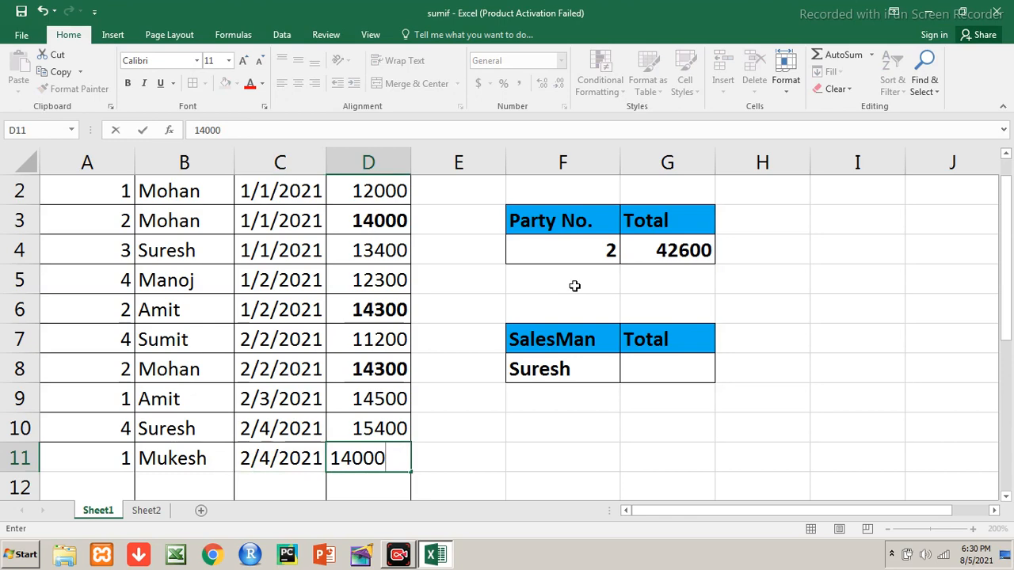
key(Return)
Change the party number of the new record in A11 to 2.
key(Up)
key(Up)
key(Down)
key(Up)
key(ctrl+Up)
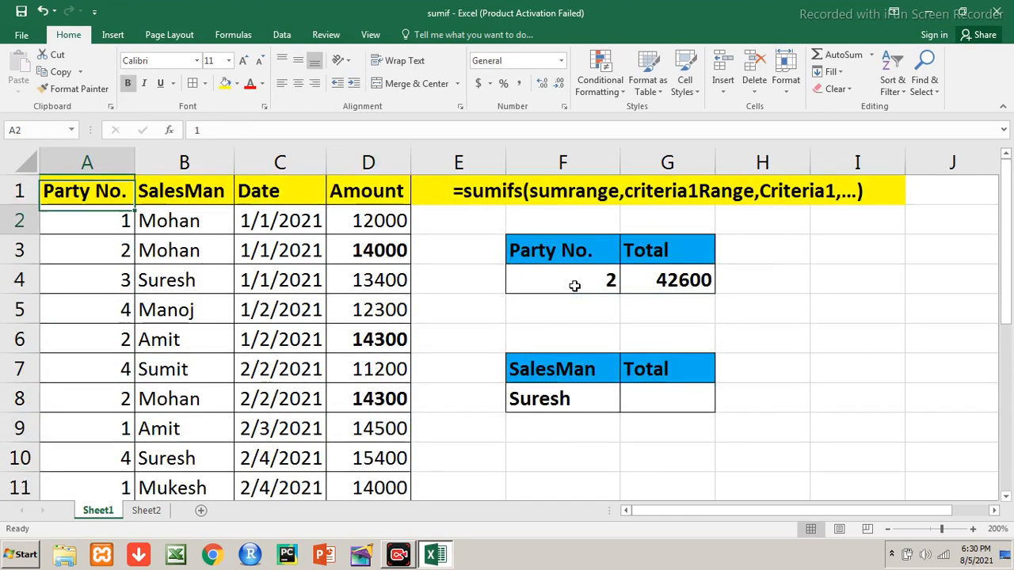
key(ctrl+Down)
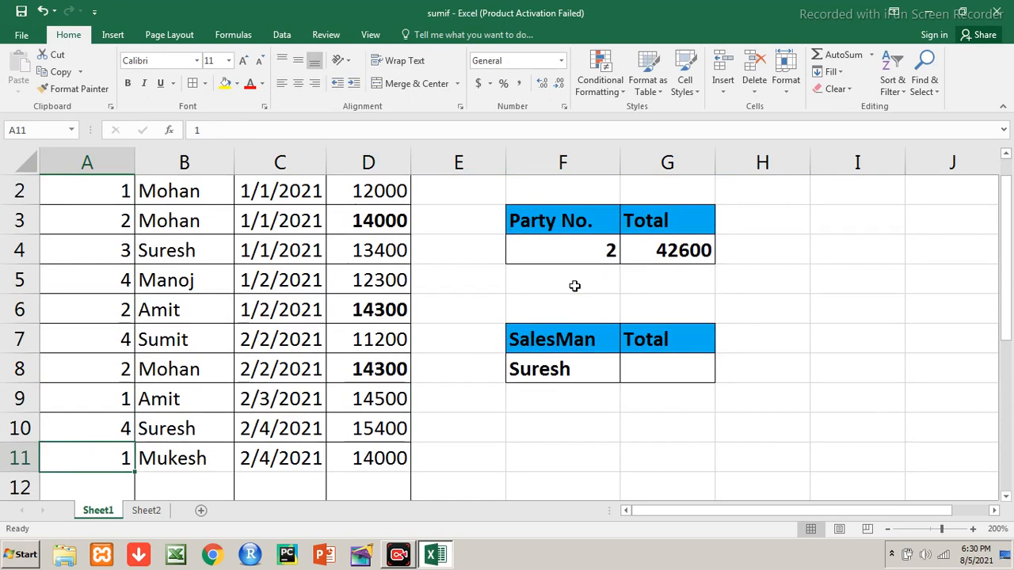
text(2)
key(Return)
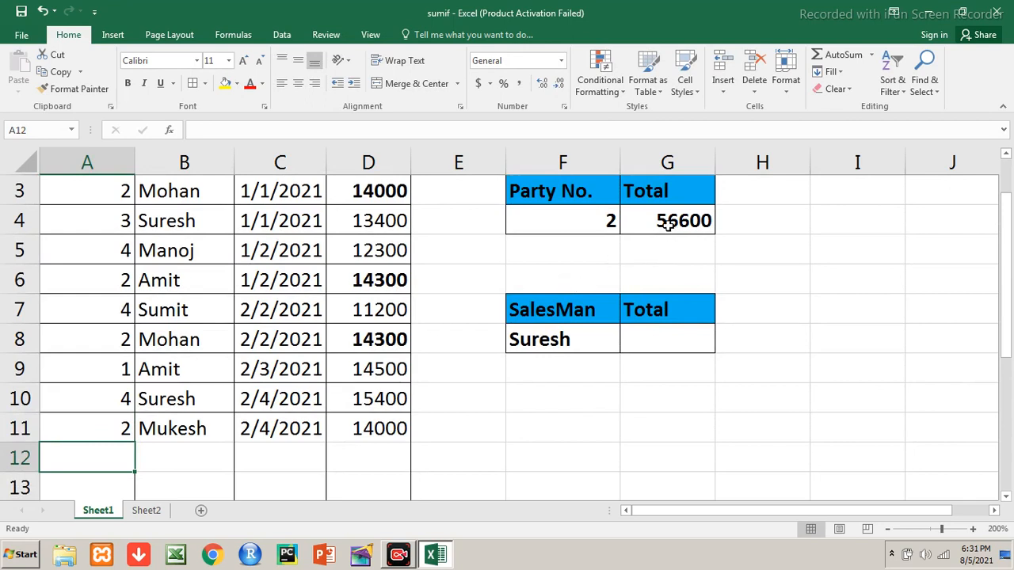
Set the party number of the new record in A11 back to 1.
key(Up)
text(1)
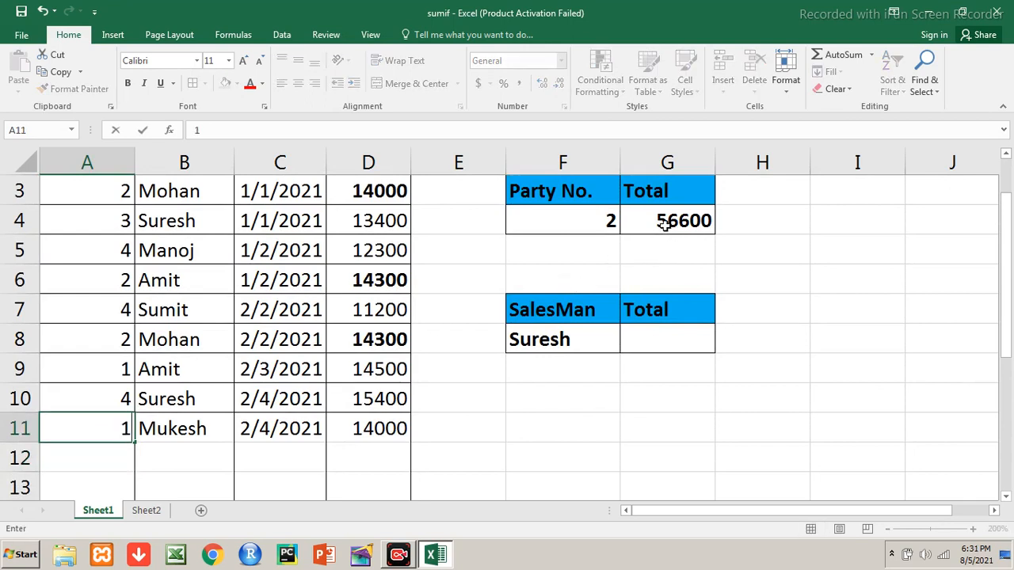
key(Return)
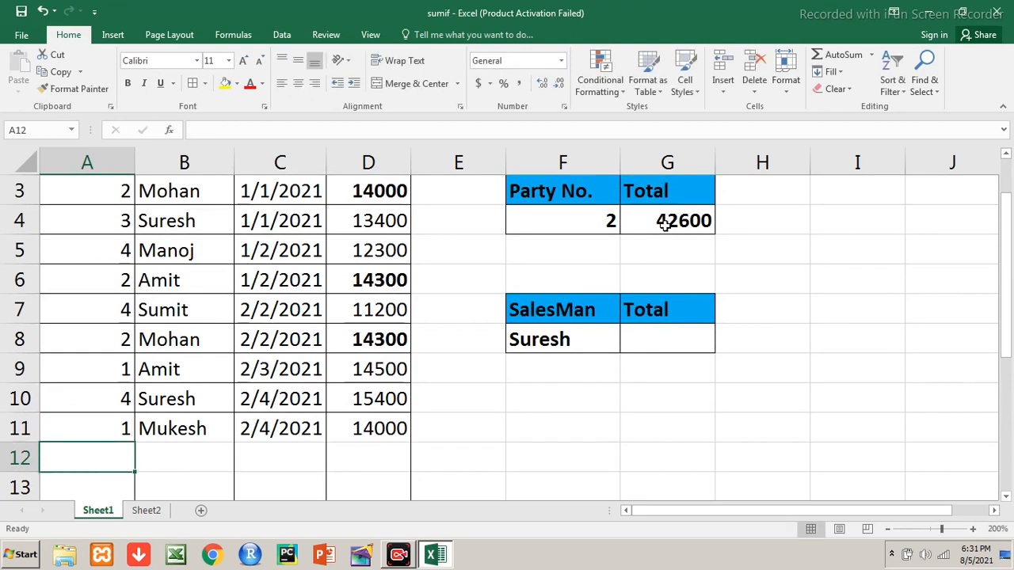
Examine the Party No. column from its header in A1 down past the last record.
key(Up)
key(Up)
key(Up)
key(Up)
key(Up)
key(Up)
key(Up)
key(Up)
key(Up)
key(Up)
key(Up)
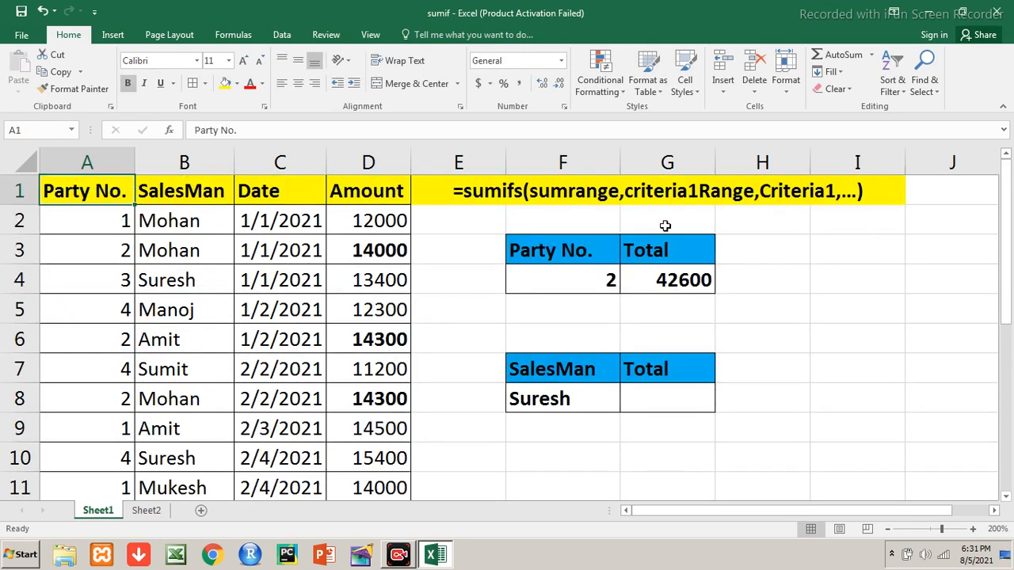
key(Down)
key(Down)
key(Down)
key(Down)
key(Down)
key(Down)
key(Down)
key(Down)
key(Down)
key(Down)
key(Down)
key(Up)
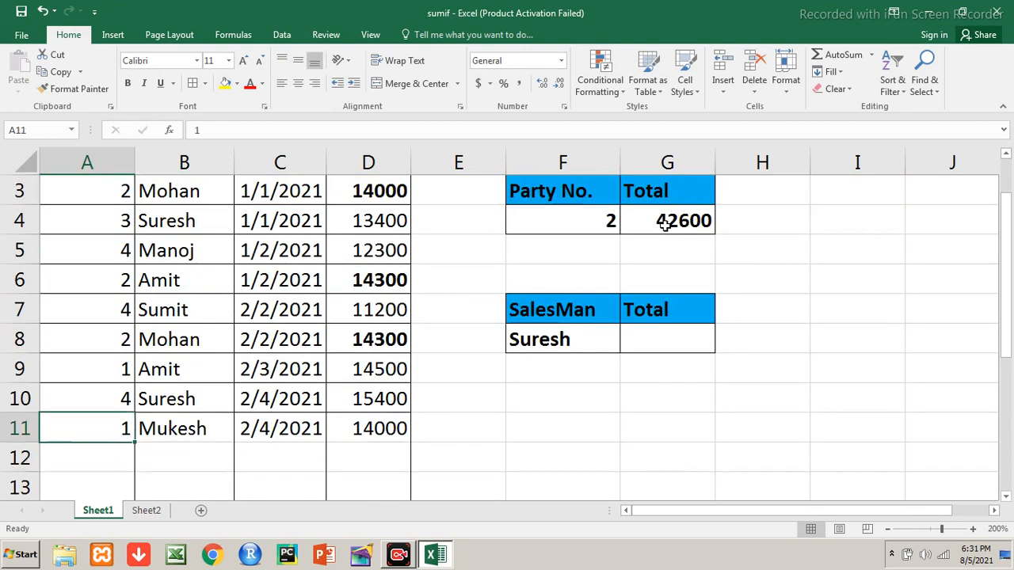
key(Up)
key(Up)
key(Up)
key(Up)
key(Up)
key(Up)
key(Up)
key(Up)
key(Up)
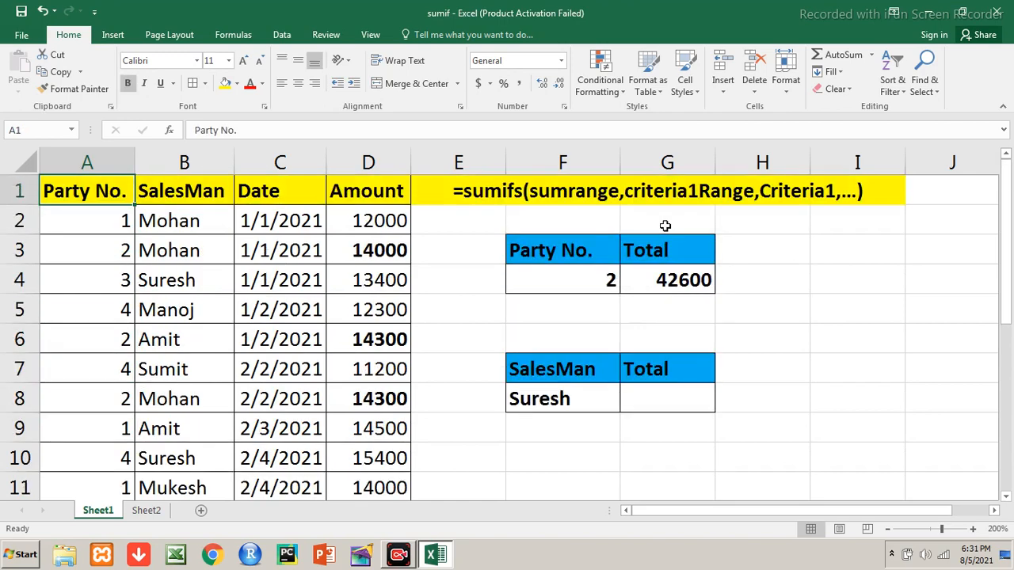
key(Down)
key(Down)
key(Down)
key(Down)
key(Down)
key(Down)
key(Down)
key(Down)
key(Down)
key(Down)
key(Down)
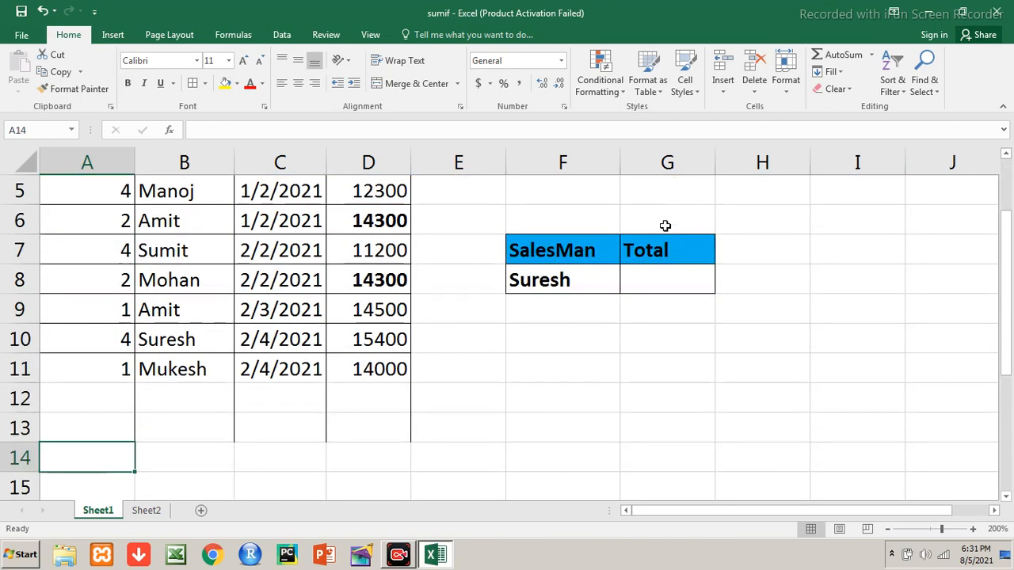
key(Up)
key(Up)
key(Up)
key(Up)
key(Up)
key(Up)
key(Up)
key(Up)
key(Up)
key(Up)
key(Up)
key(Up)
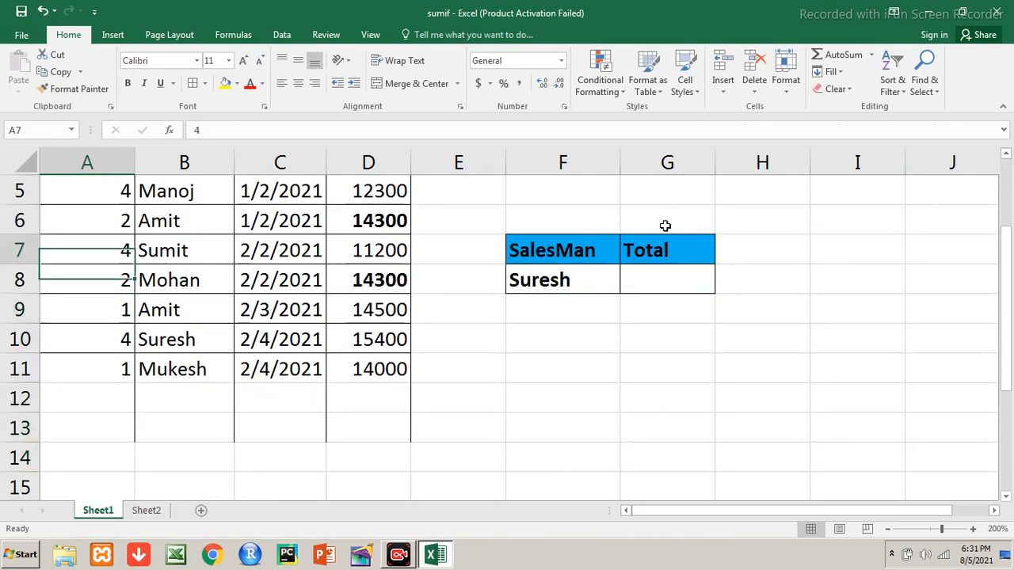
Inspect the whole-column ranges and the criterion cell in G4's SUMIFS formula.
key(Down)
key(Down)
key(Down)
key(Down)
key(Up)
key(Right)
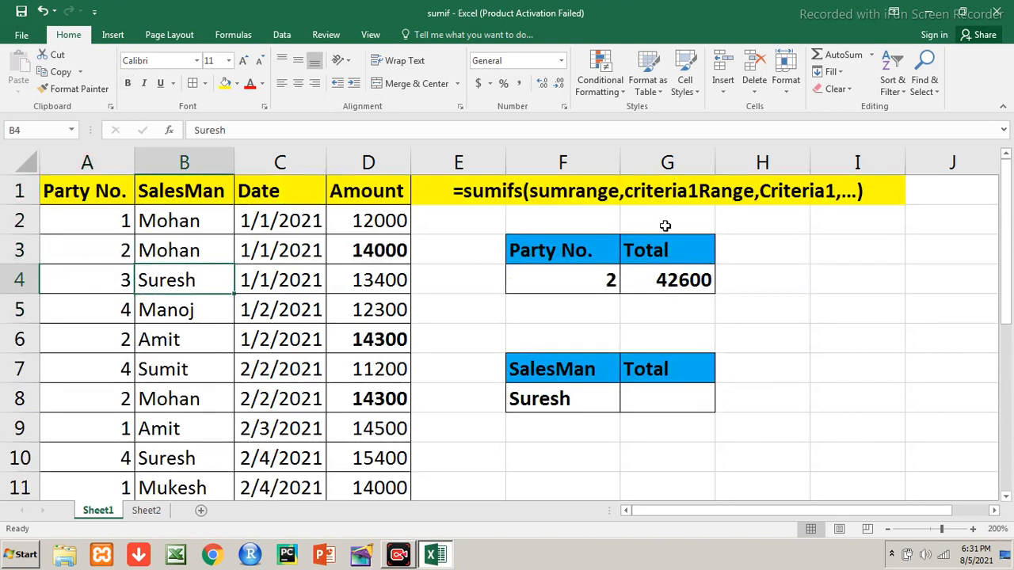
key(Right)
key(Right)
key(Right)
key(Right)
key(Right)
key(F2)
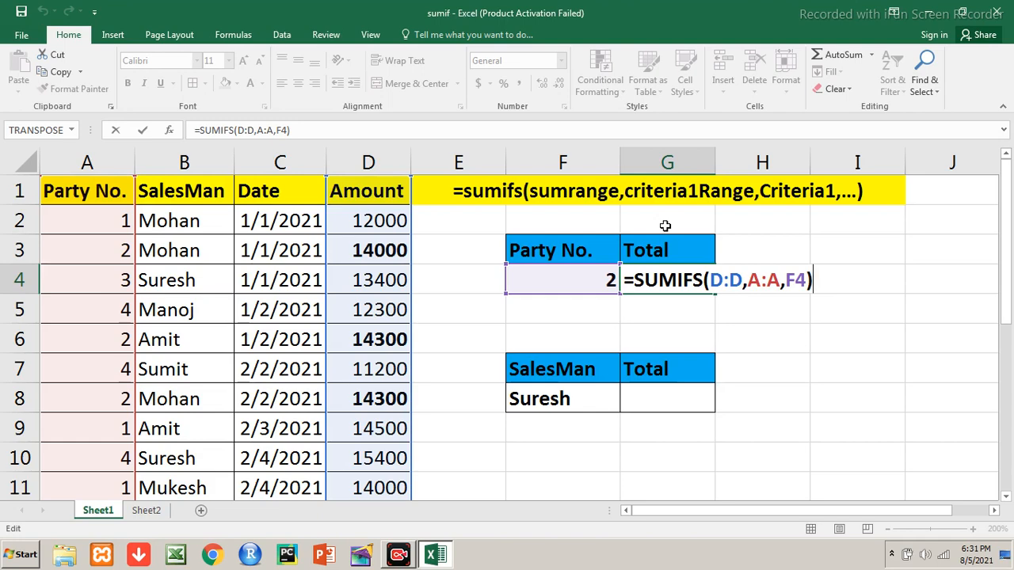
key(Return)
Set the party number criterion in F4 to 1.
key(Up)
key(Left)
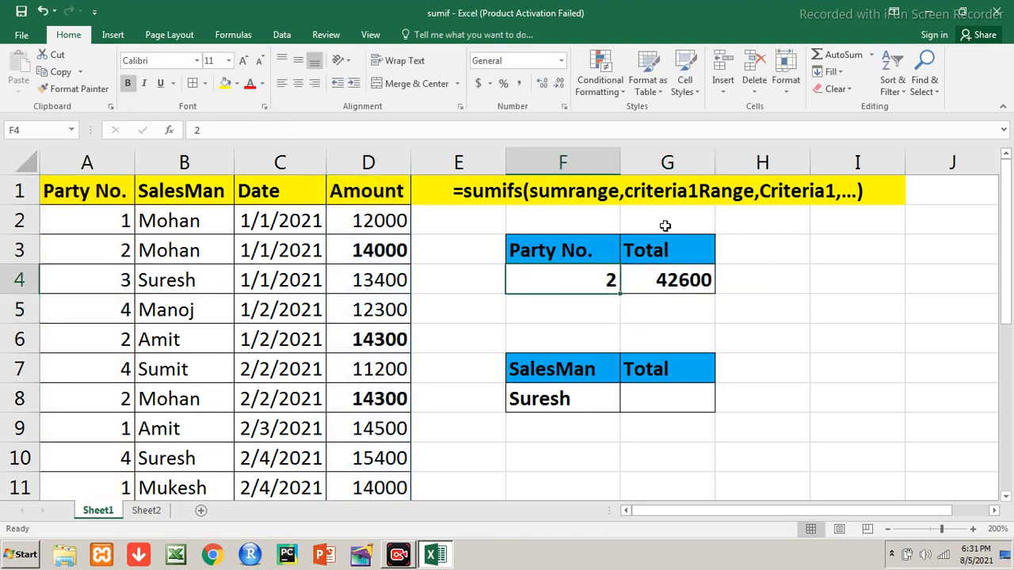
text(1)
key(Return)
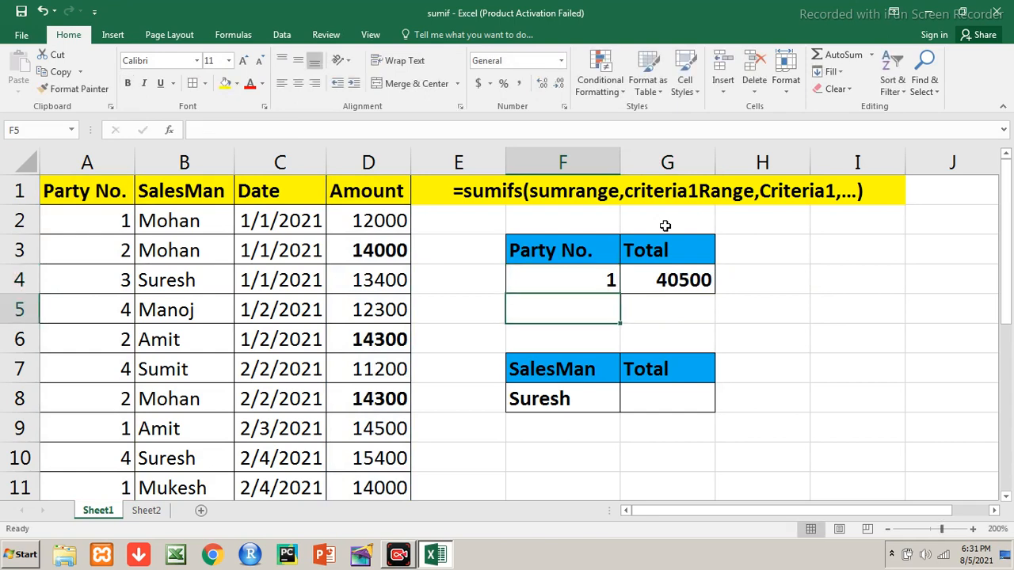
Examine the Amount column from D2 down past the last record and back up to its header.
key(Up)
key(Up)
key(Up)
key(Left)
key(Left)
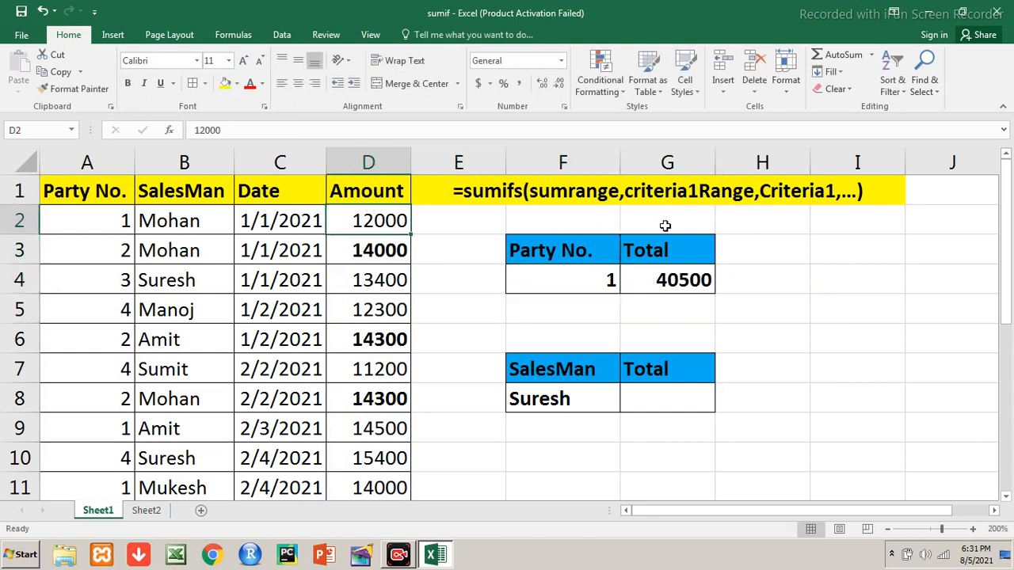
key(Down)
key(Down)
key(Down)
key(Down)
key(Down)
key(Down)
key(Down)
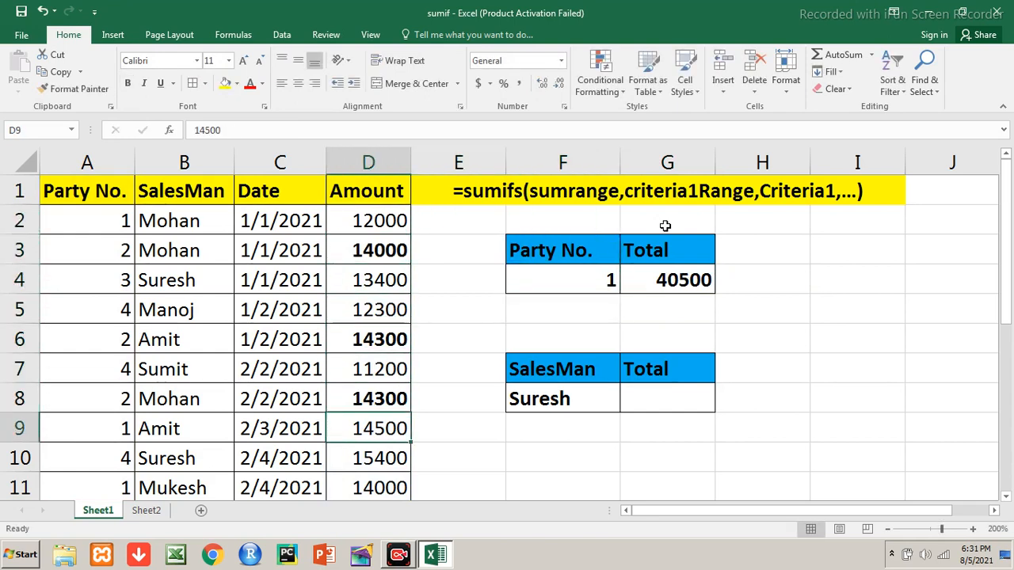
key(Down)
key(Down)
key(Down)
key(Up)
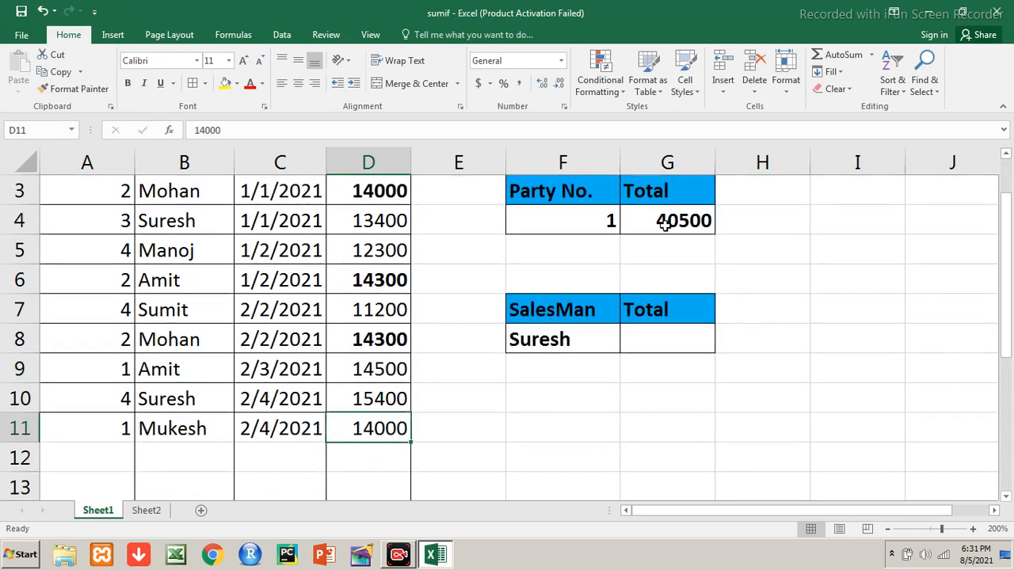
key(Up)
key(Up)
key(Up)
key(Up)
key(Up)
key(Up)
key(Up)
key(Up)
key(Up)
key(Up)
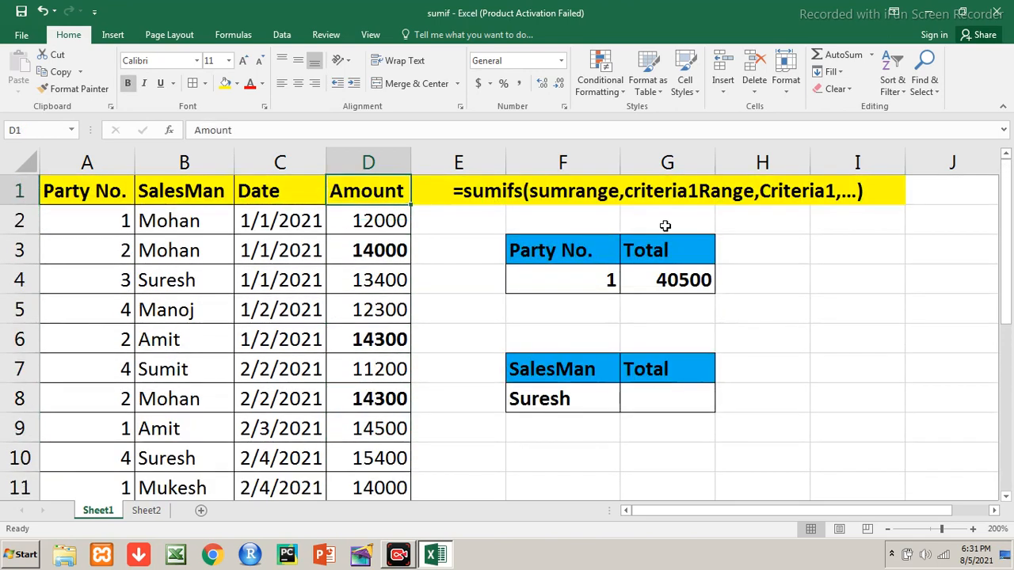
Clear the salesman criterion in F8.
key(Down)
key(Down)
key(Down)
key(Down)
key(Down)
key(Down)
key(Down)
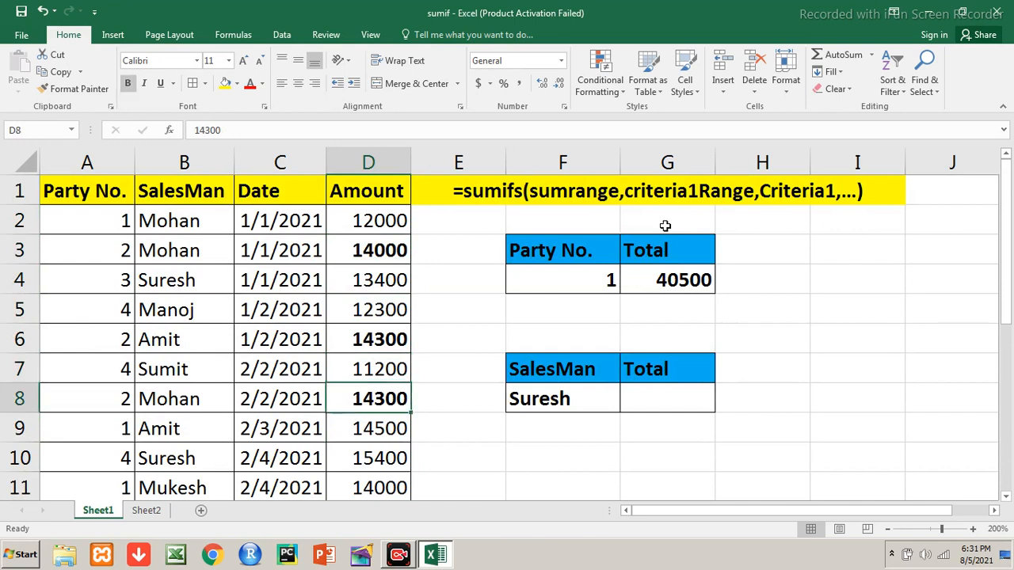
key(Right)
key(Right)
key(Delete)
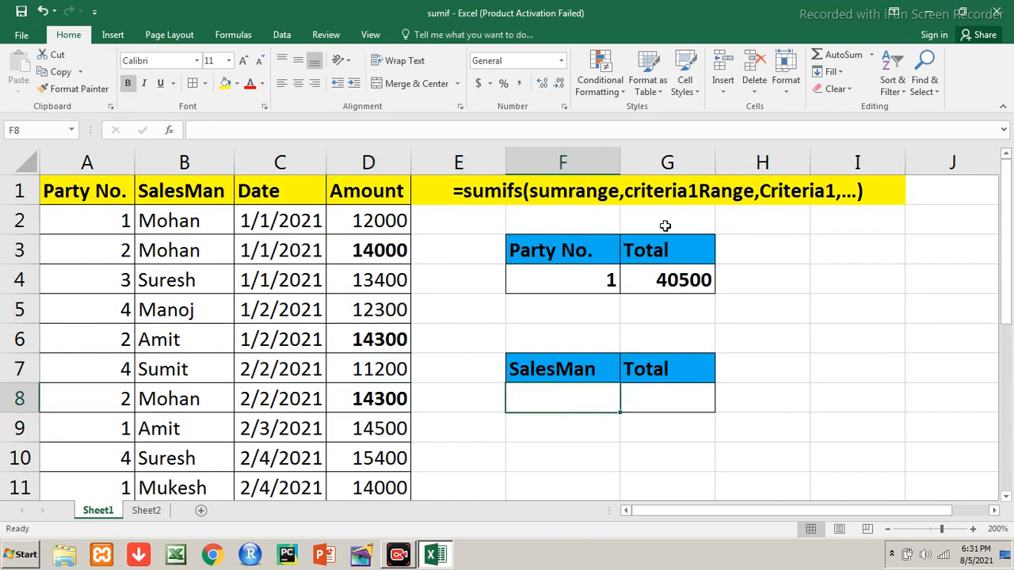
Enter =SUMIFS(D:D,B:B,F8) in G8 to total the amounts for the salesman in F8.
key(Right)
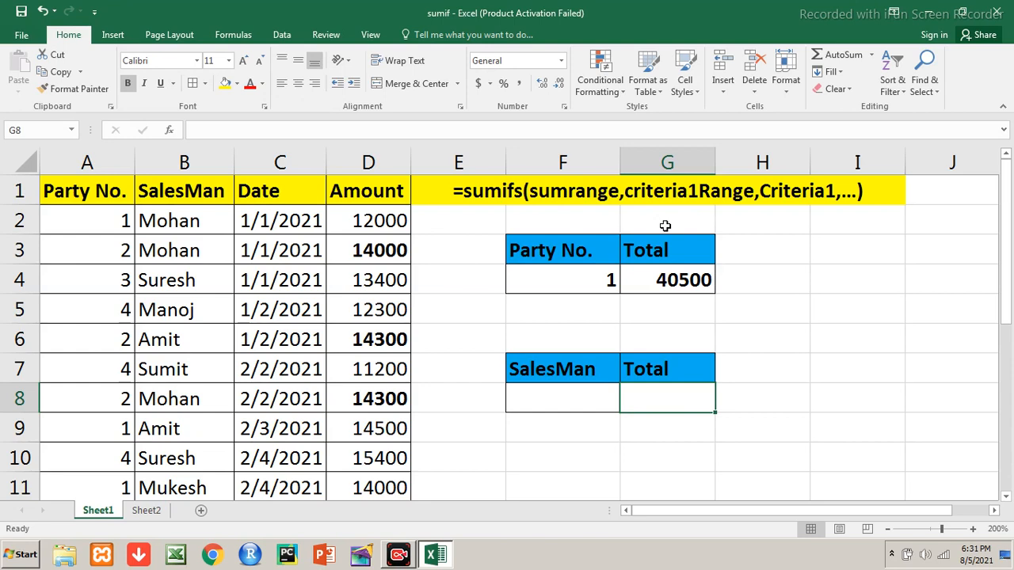
text(=s)
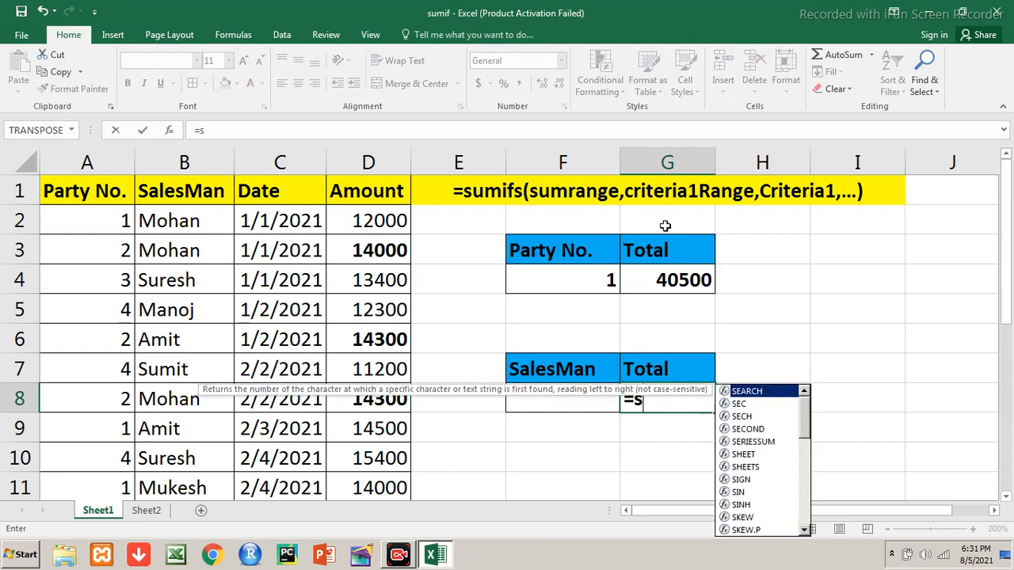
text(umifs()
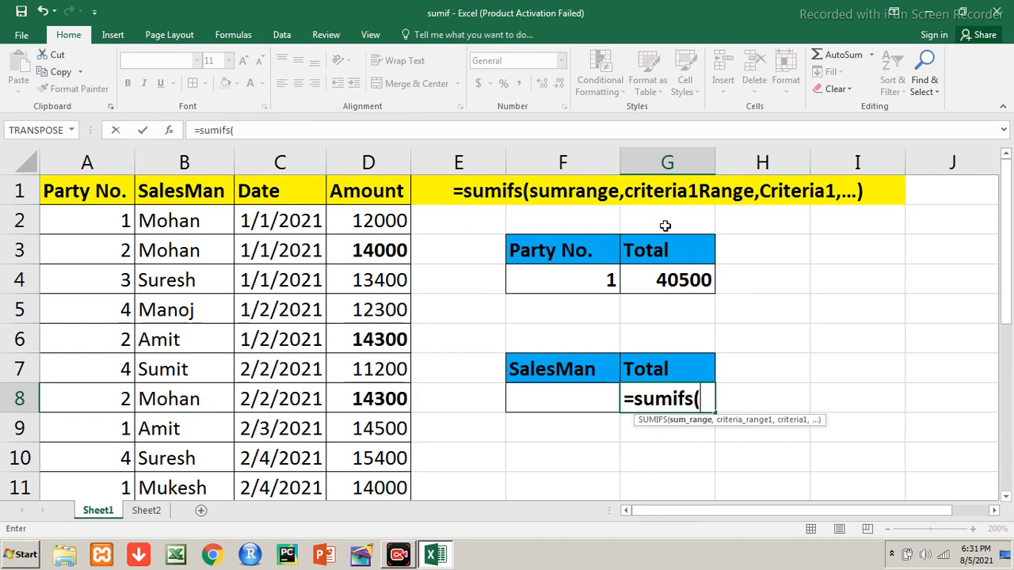
text(d:d)
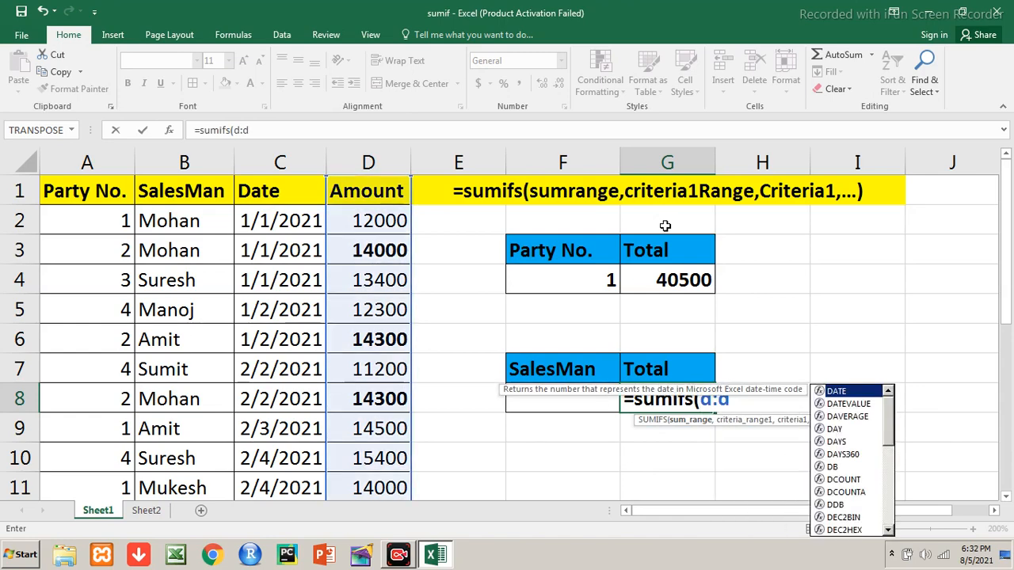
text(,)
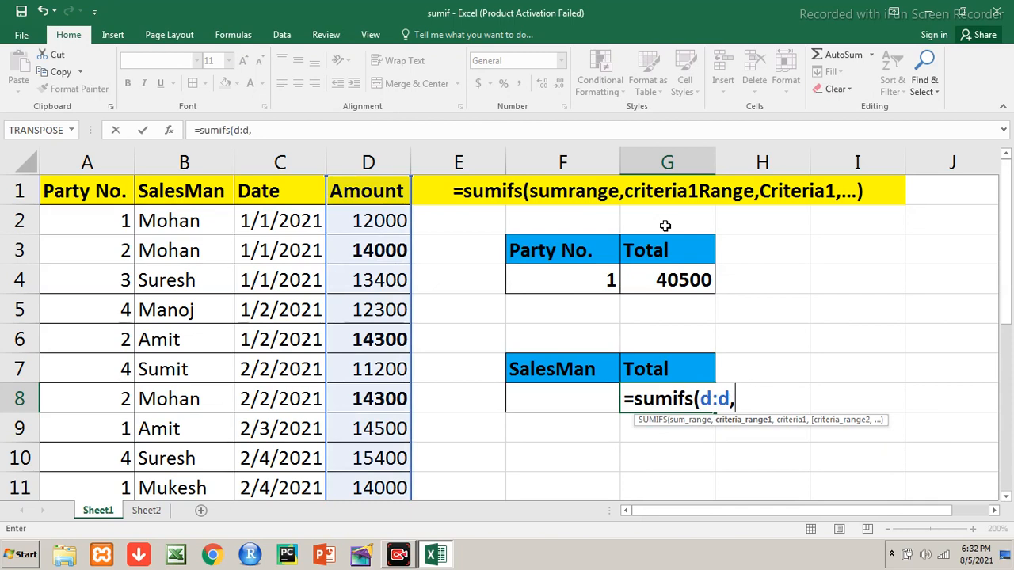
text(b:b,)
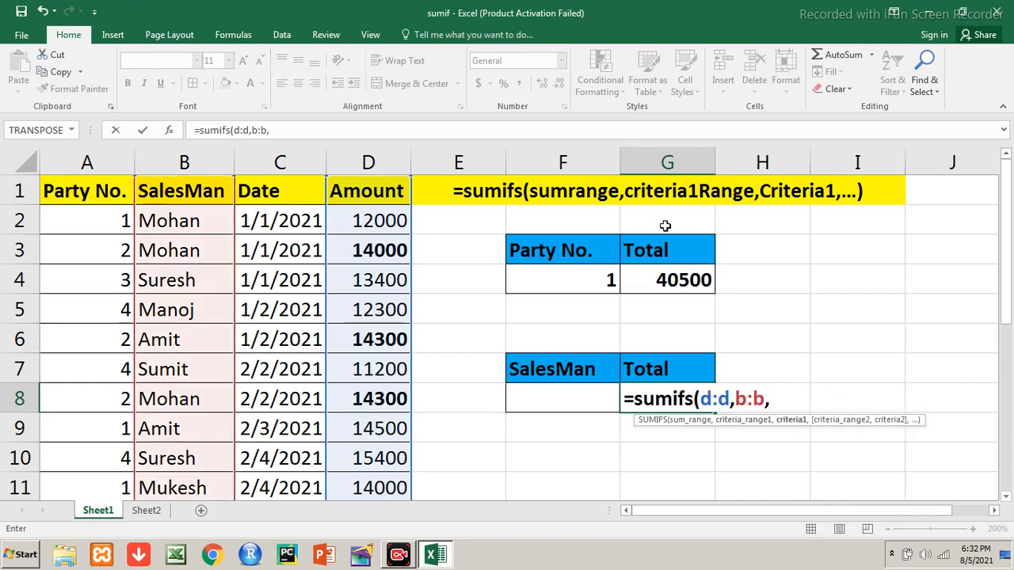
click(575, 400)
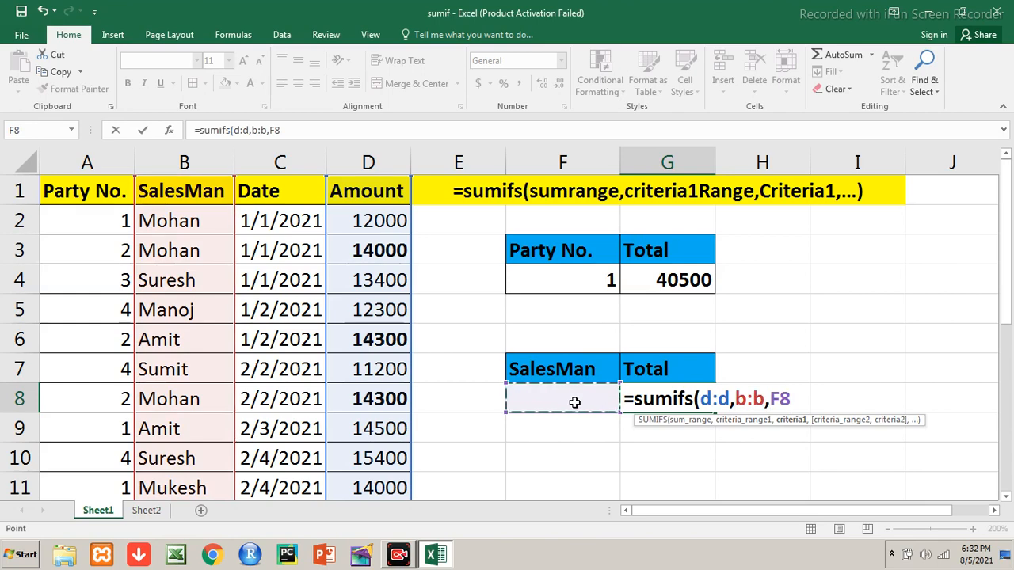
text())
key(Return)
key(Up)
Set the salesman criterion in F8 to the name listed in B4 and check the total in G8.
click(574, 402)
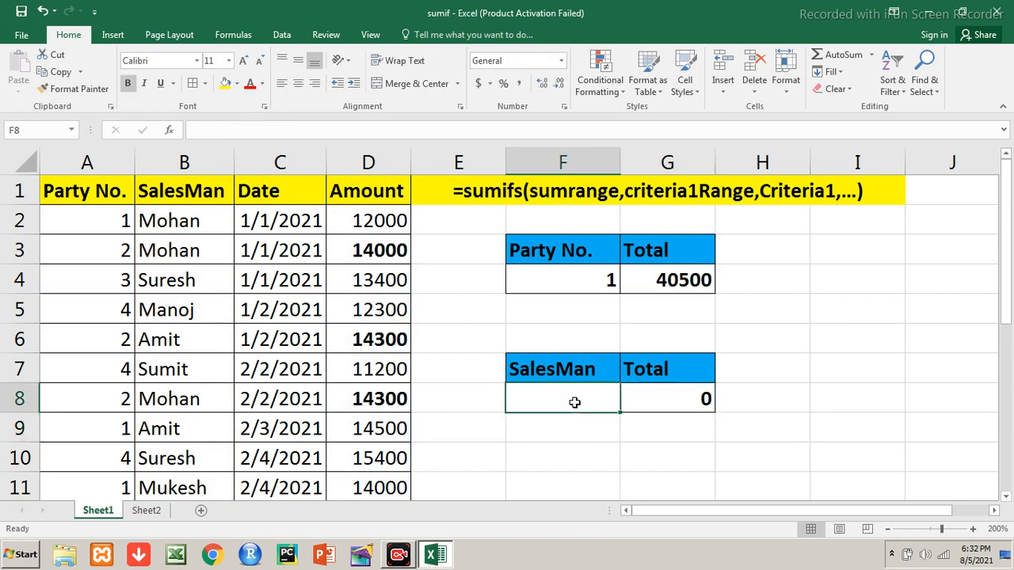
text(Suresh)
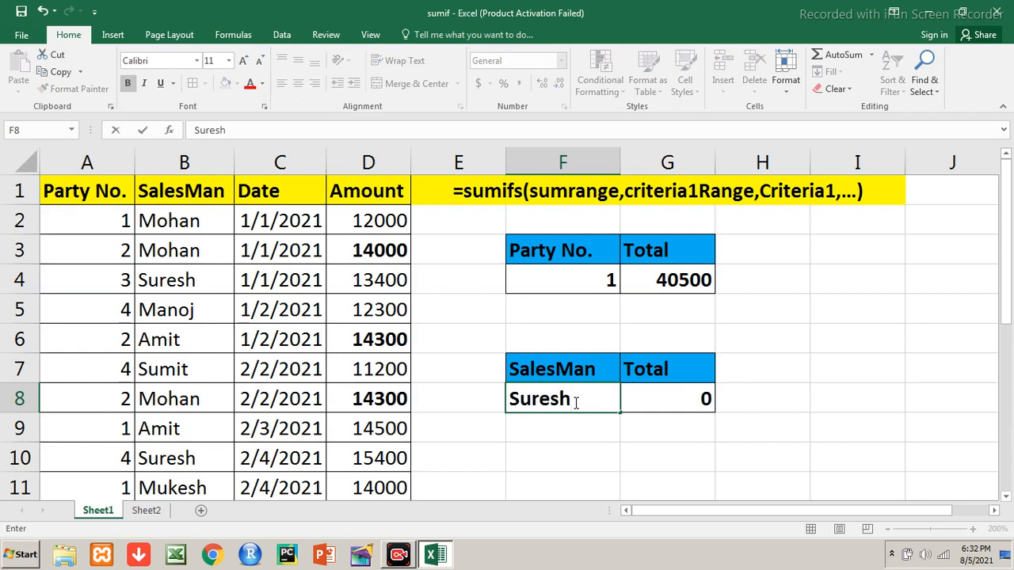
key(Return)
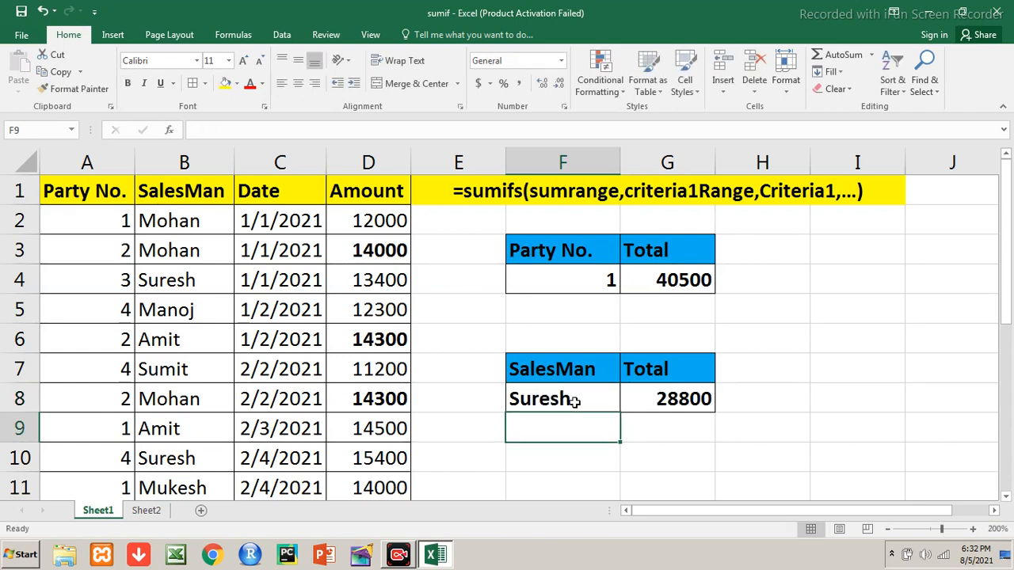
key(Up)
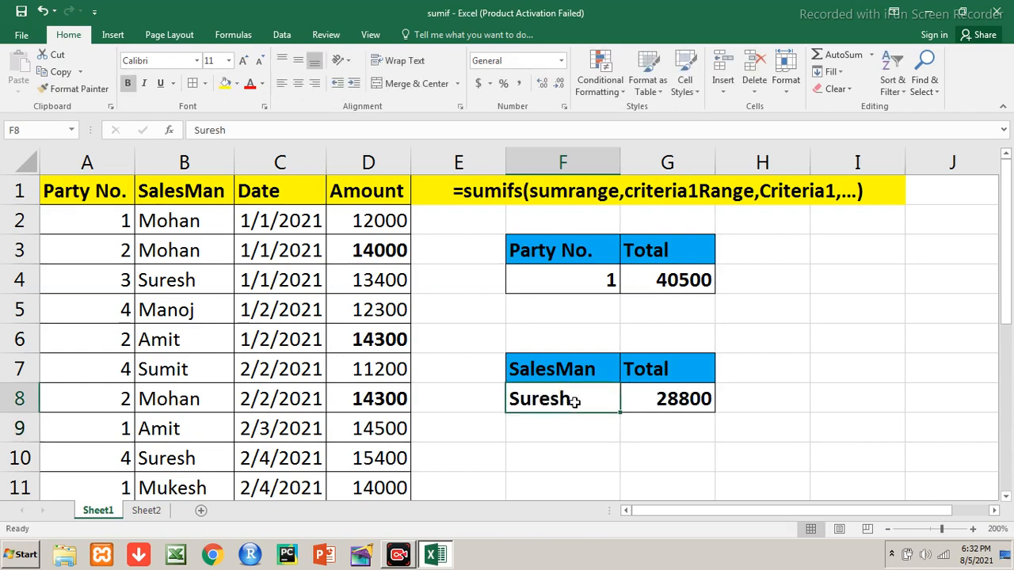
key(Right)
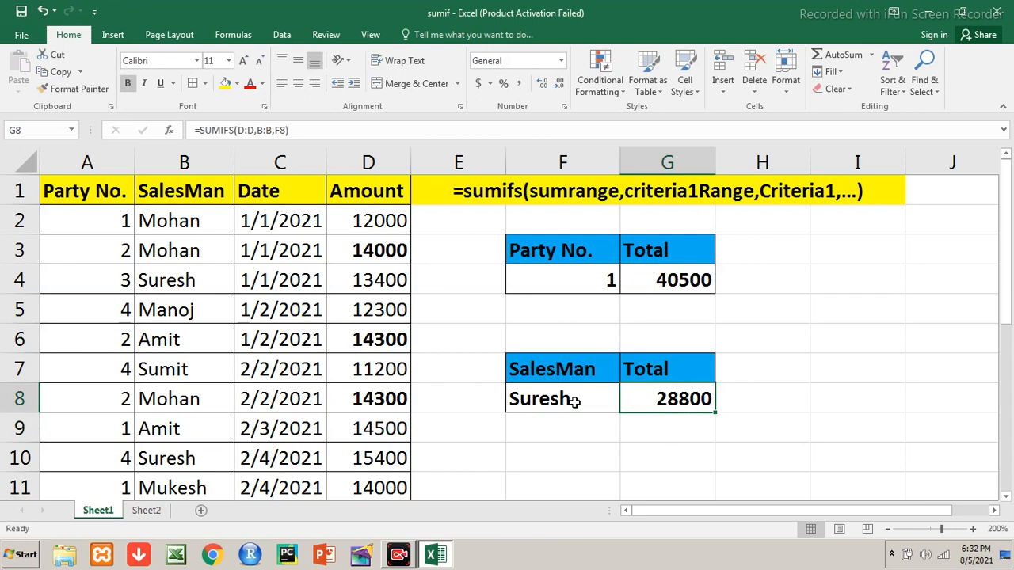
Set the salesman criterion in F8 to the name listed in B2.
key(Left)
text(Mohan)
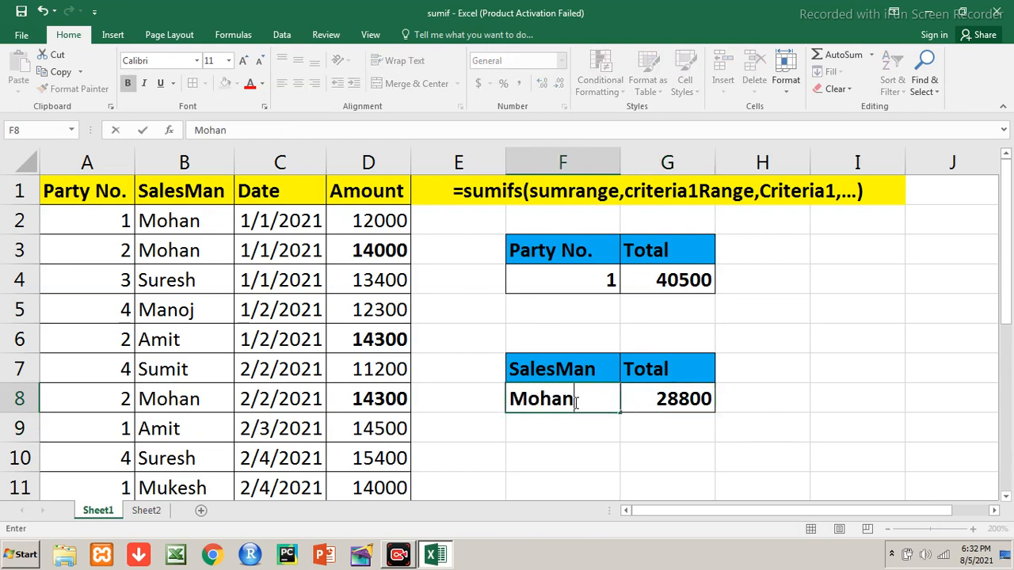
key(Return)
key(Up)
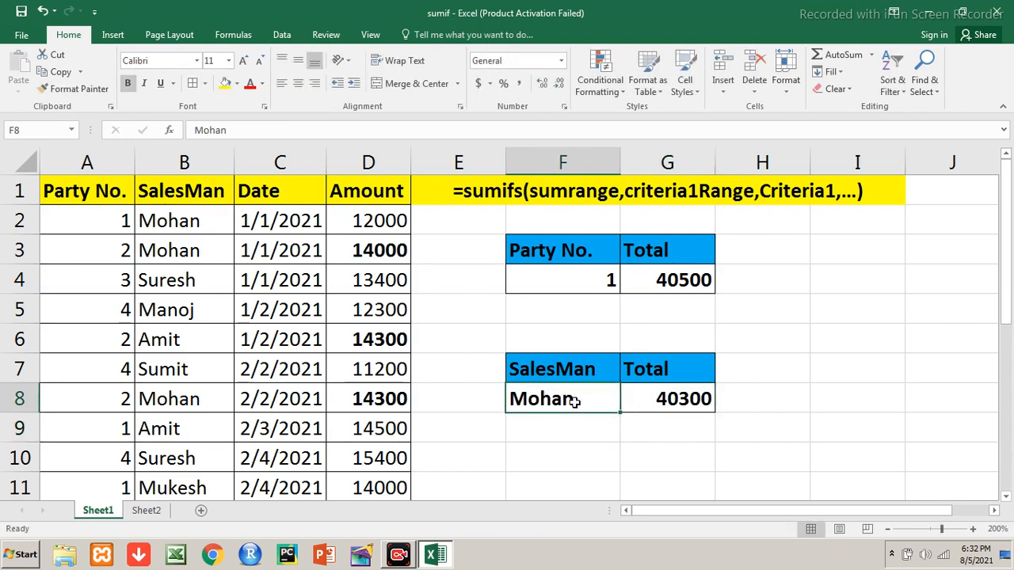
Set the salesman criterion in F8 to the name listed in B11.
text(Mukesh)
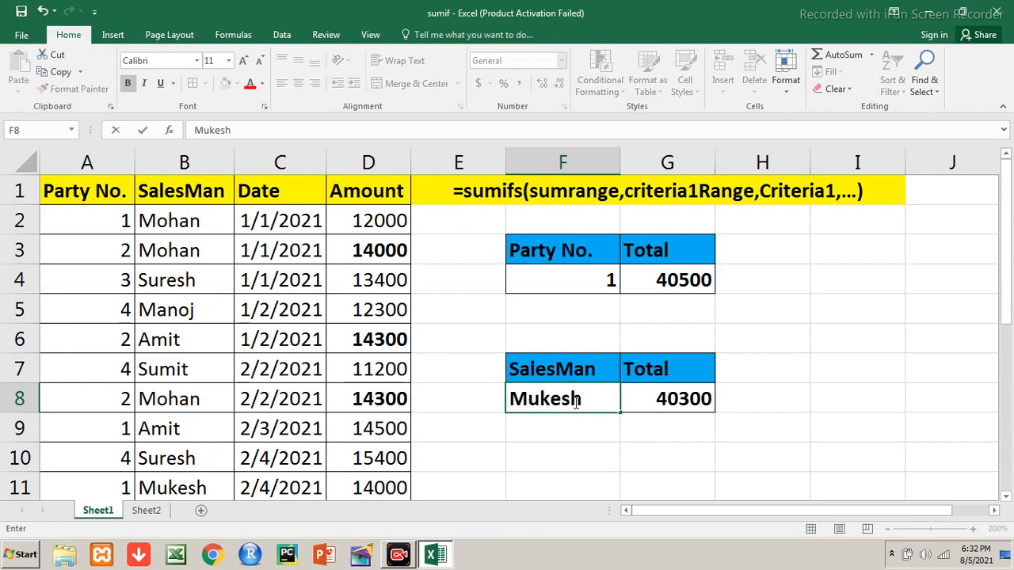
key(Return)
key(Up)
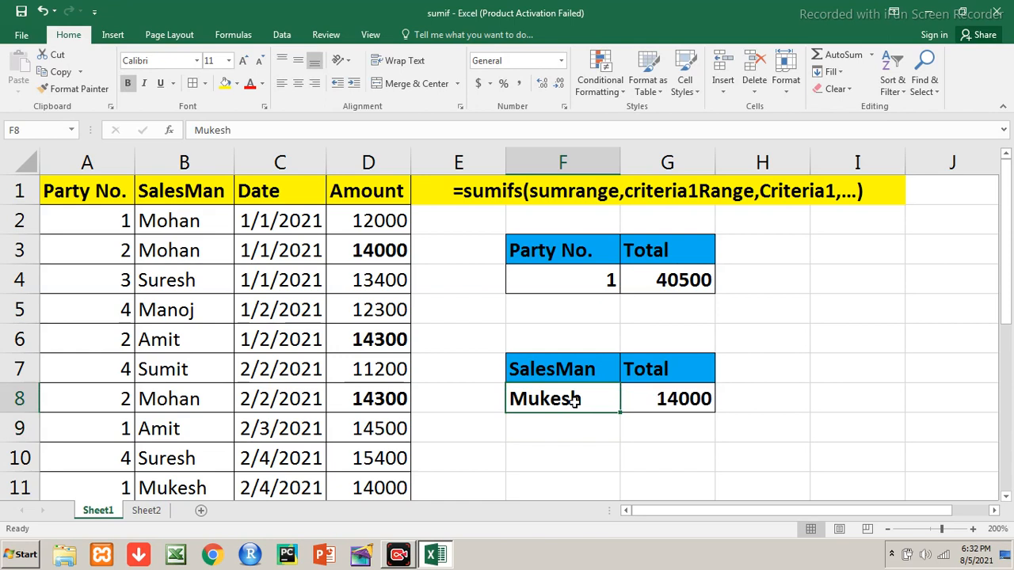
Set the salesman criterion in F8 to the wildcard pattern M* to total all names beginning with M.
text(M*)
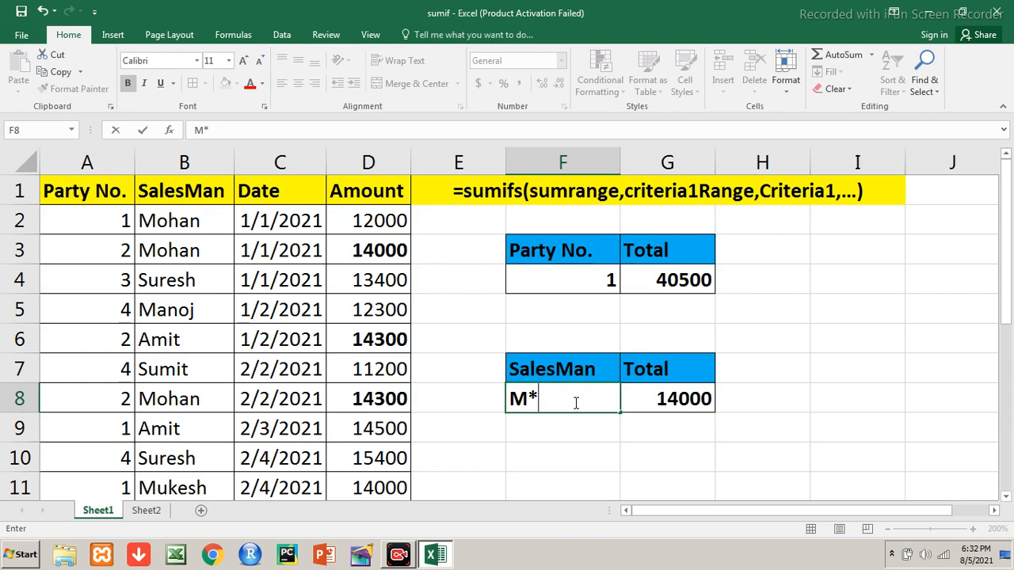
key(Return)
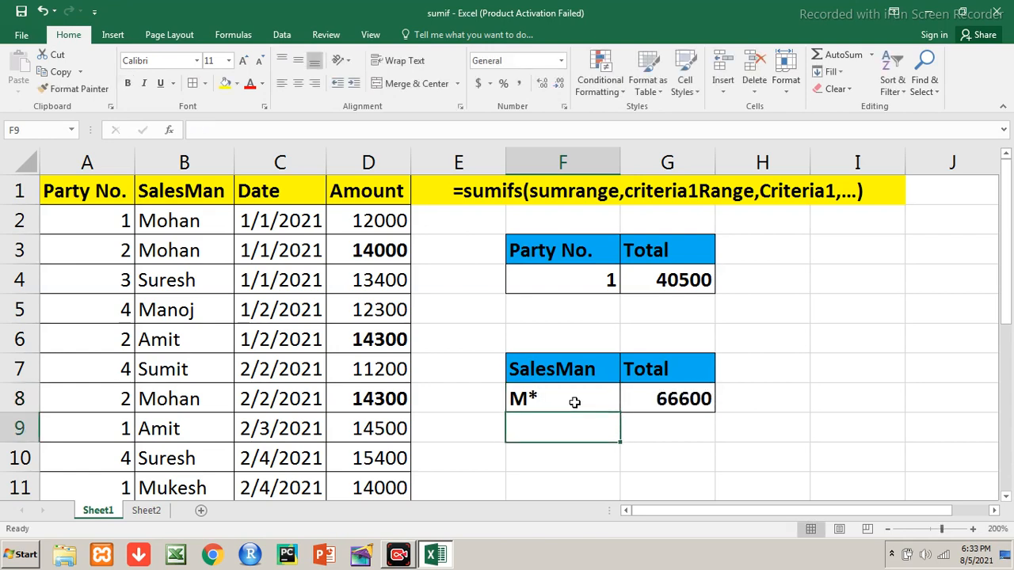
click(575, 402)
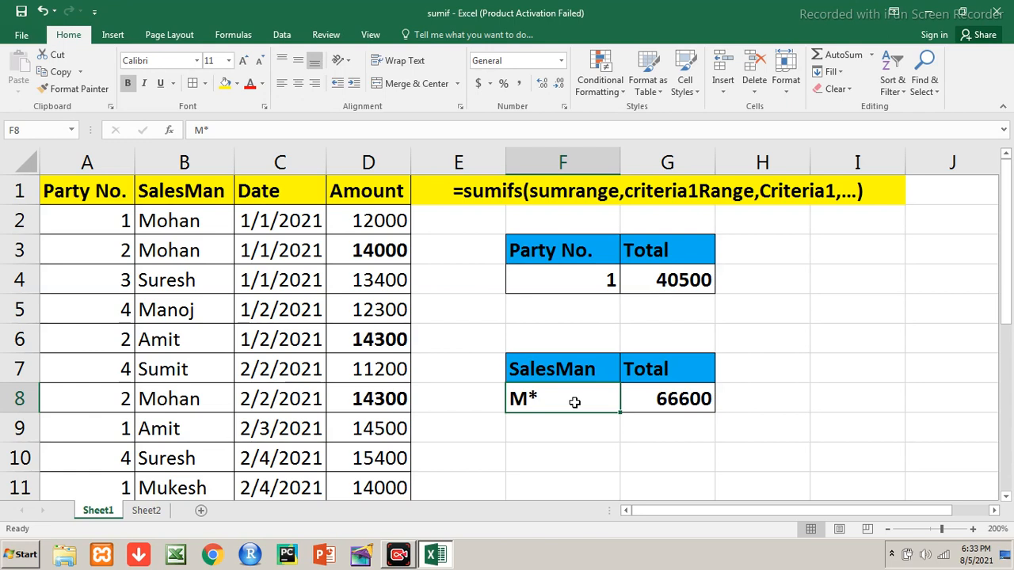
Set the salesman criterion in F8 to the wildcard pattern M??a* and check the SUMIFS formula in G8.
text(M)
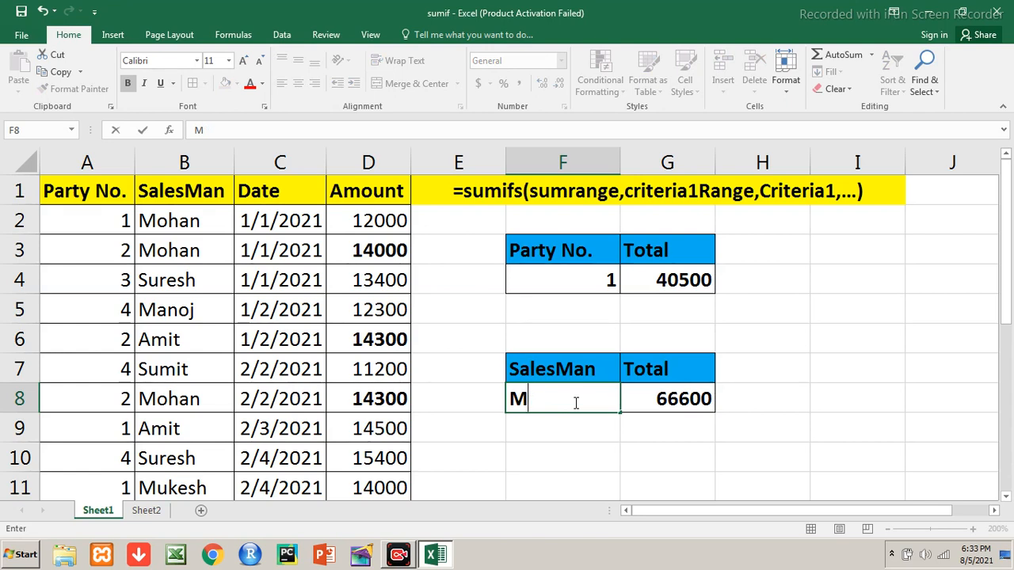
text(??a*)
key(Return)
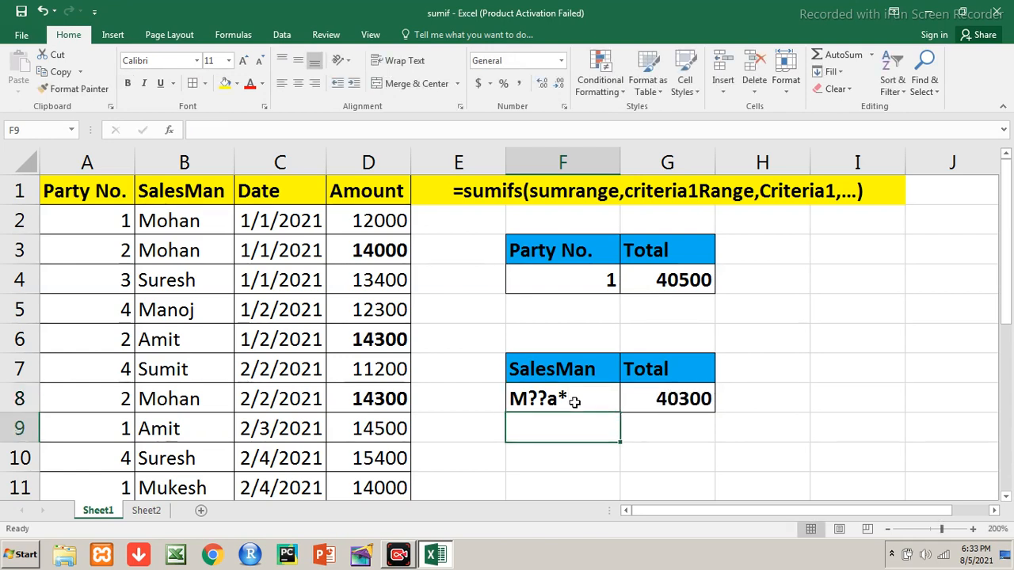
click(574, 402)
key(Right)
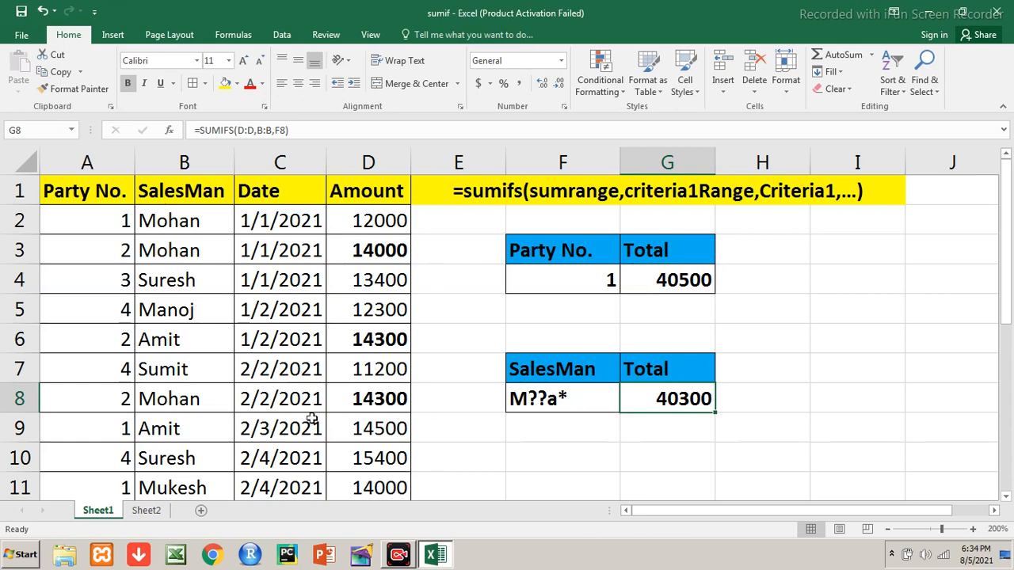
Open Sheet2 and examine the first record and the party number and salesman criteria in F4 and G4.
click(151, 512)
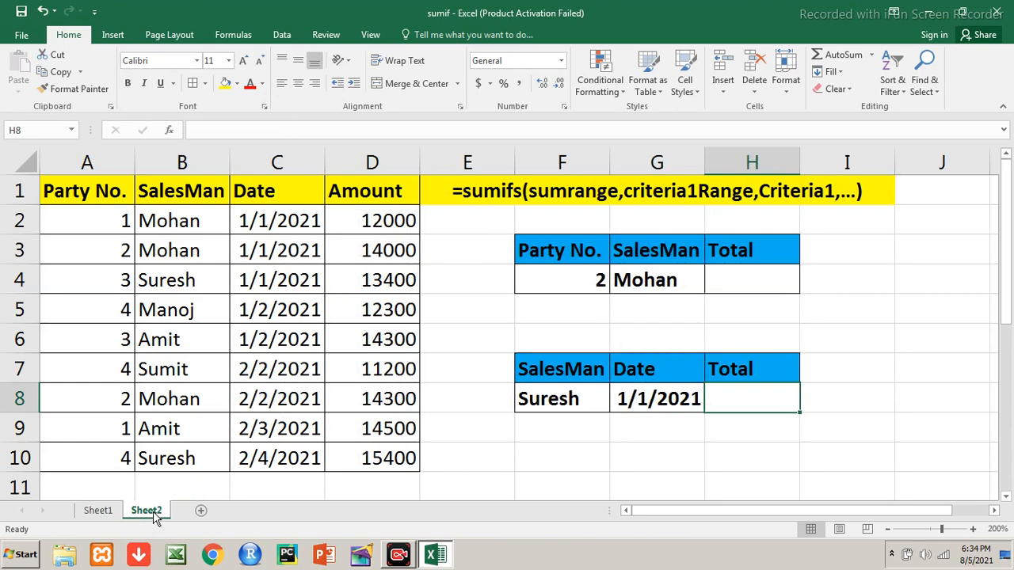
click(94, 211)
key(Right)
key(Right)
key(Right)
key(Right)
key(Right)
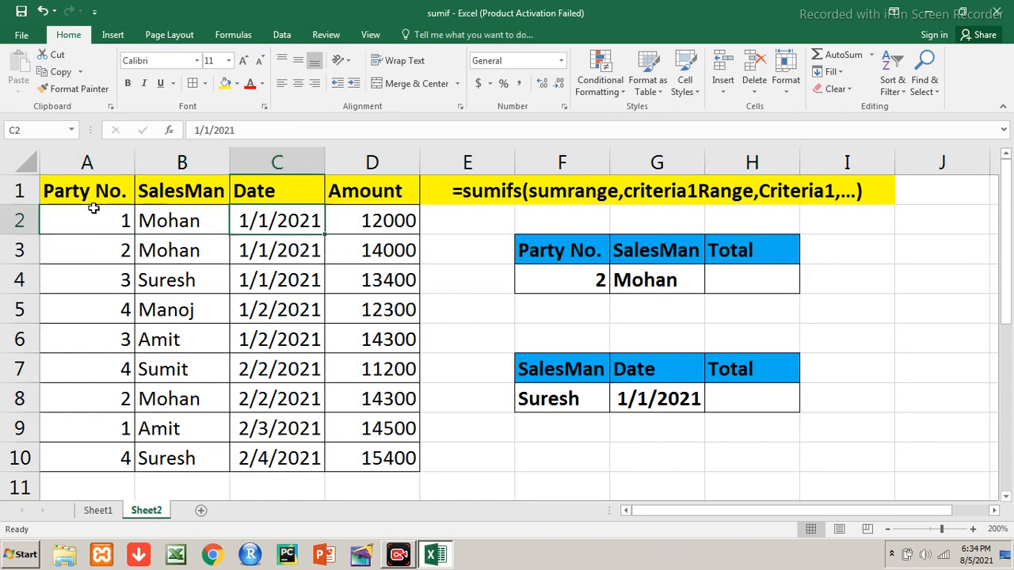
key(Down)
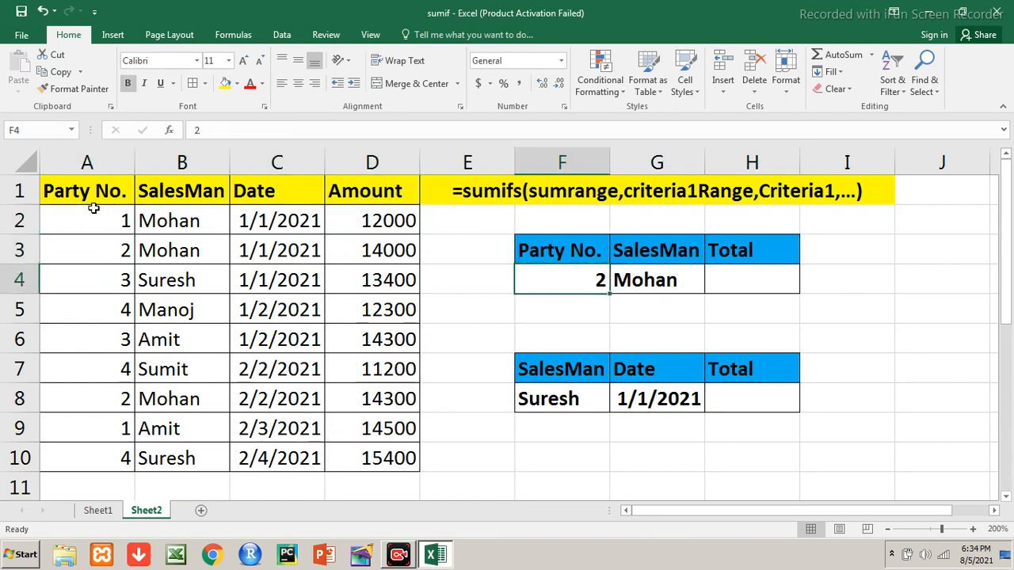
key(shift+Right)
key(Down)
key(Right)
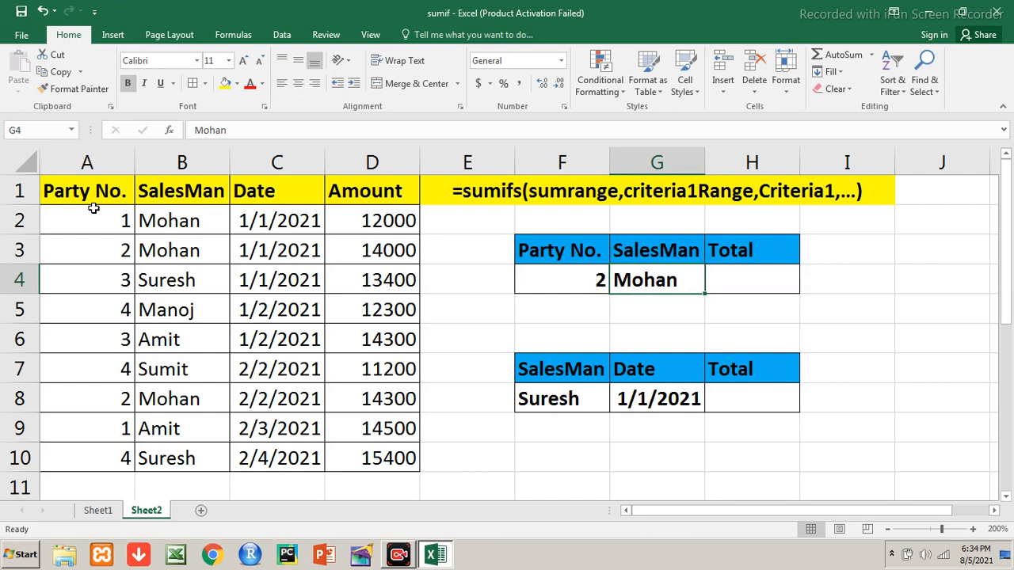
Begin a SUMIFS formula in H4 that sums column D where column A matches the party number in F4.
key(Right)
text(=)
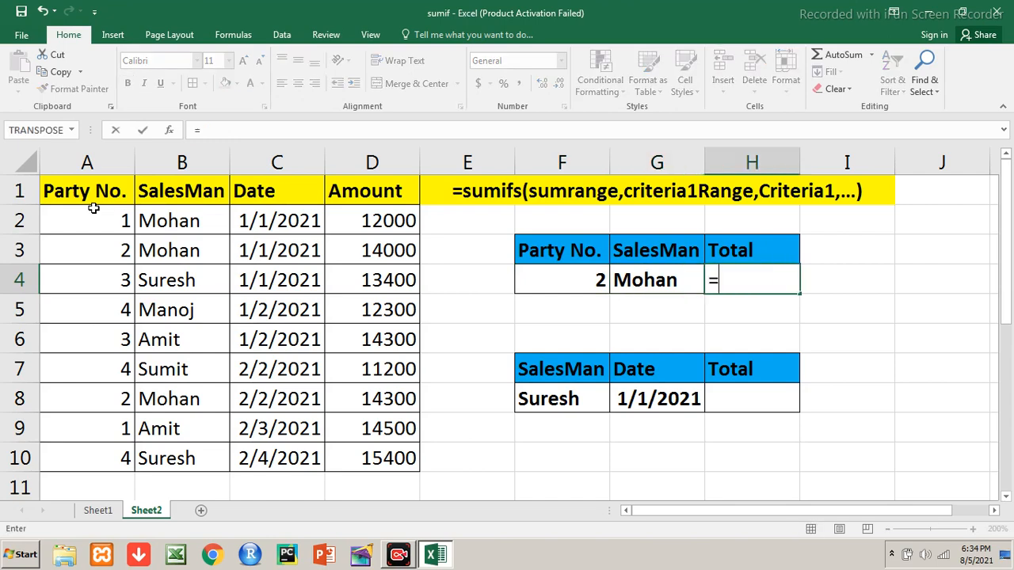
text(sumifs()
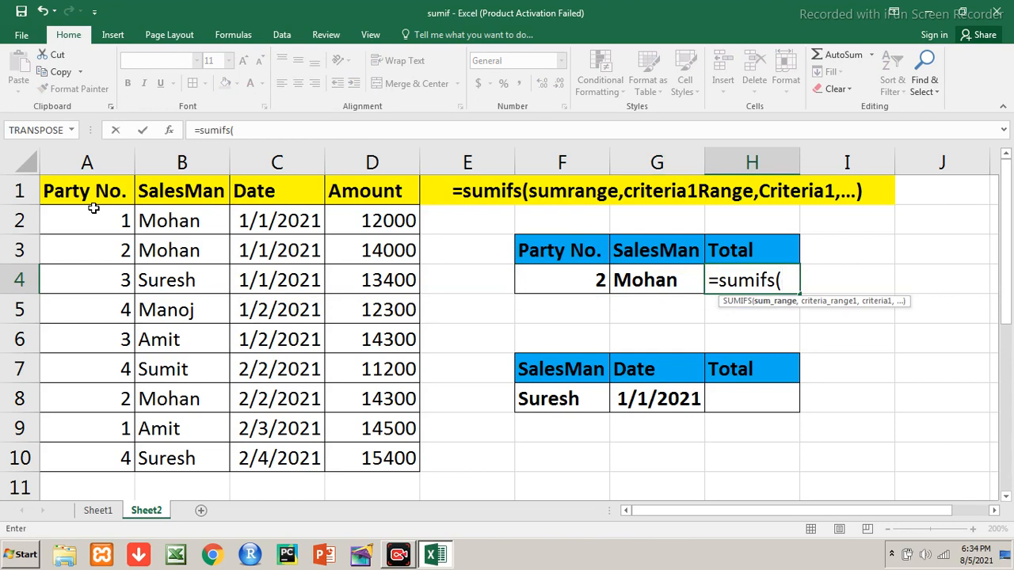
text(d:d)
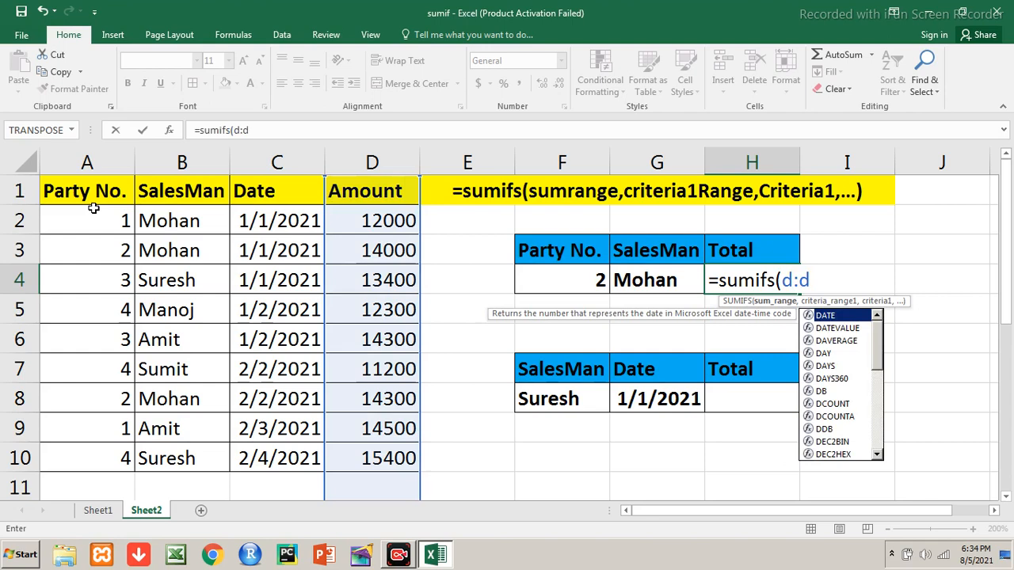
text(,)
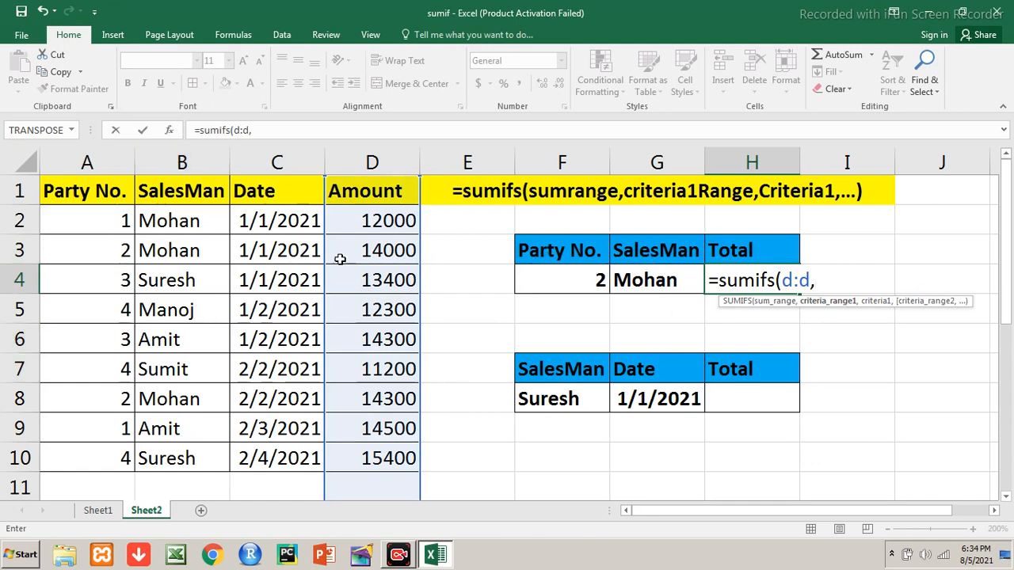
text(a:)
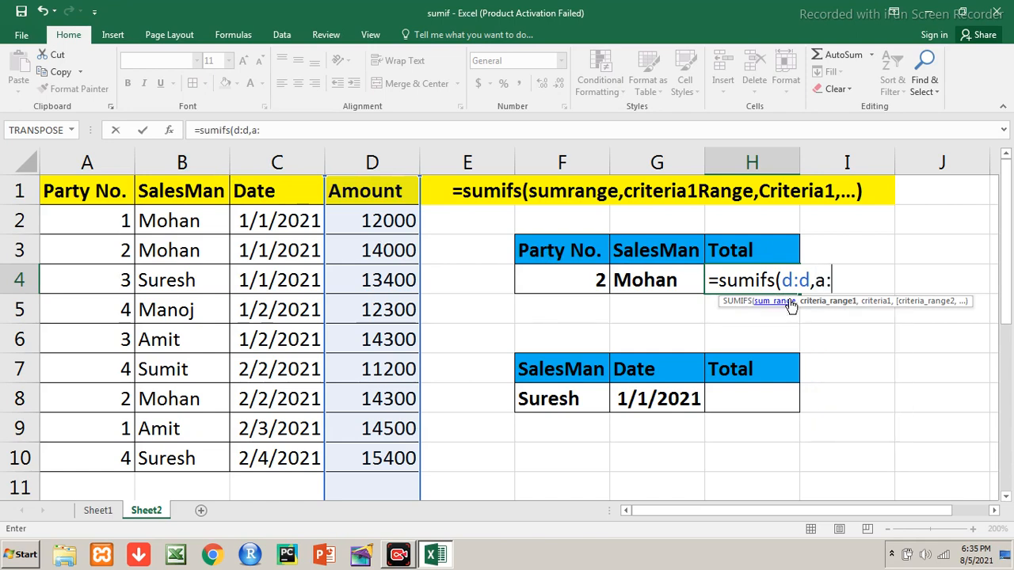
text(a)
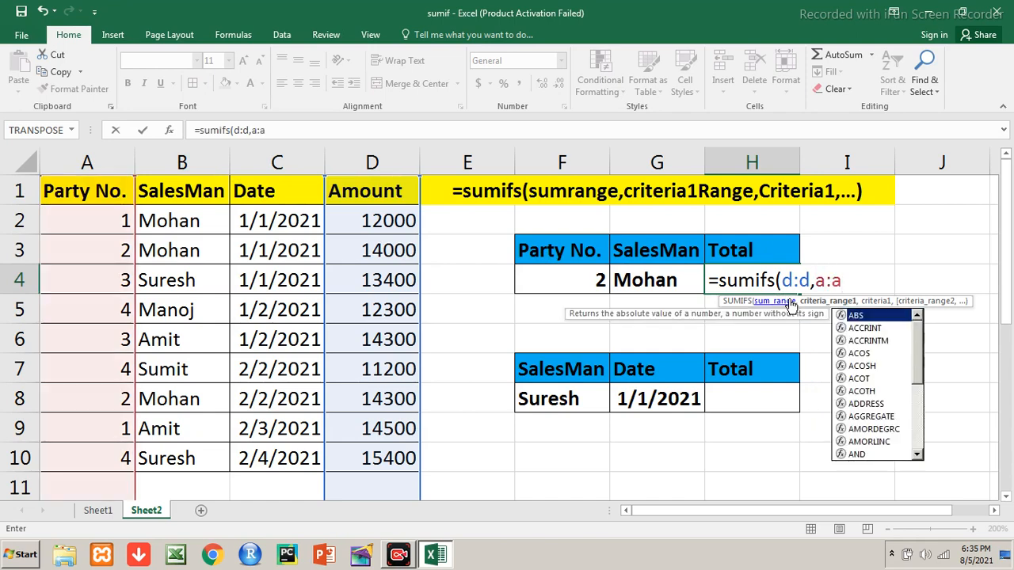
text(,)
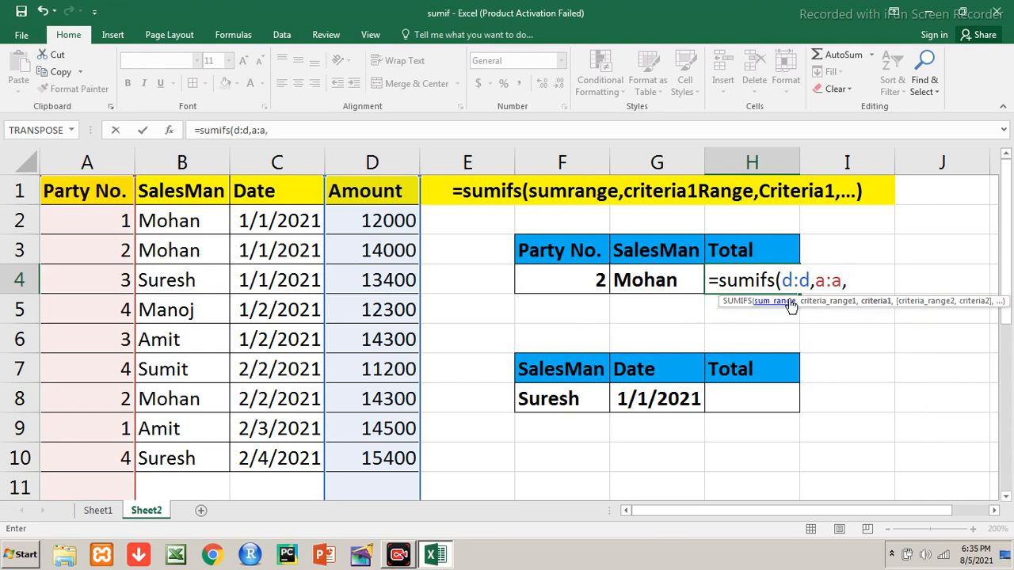
click(582, 281)
text(,)
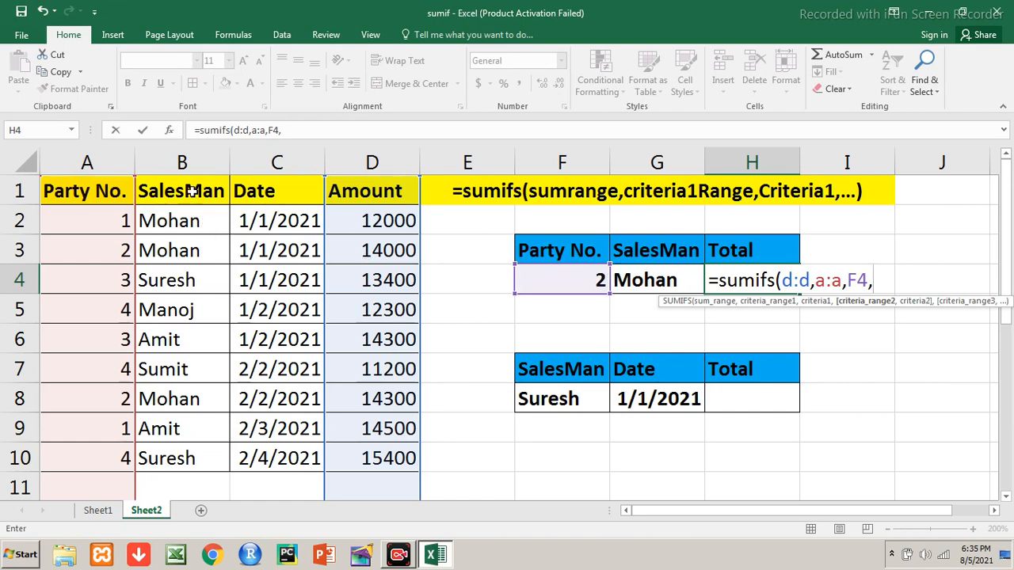
Add column B matched to G4 as the second criterion, complete the SUMIFS formula in H4 and make the result bold.
text(b)
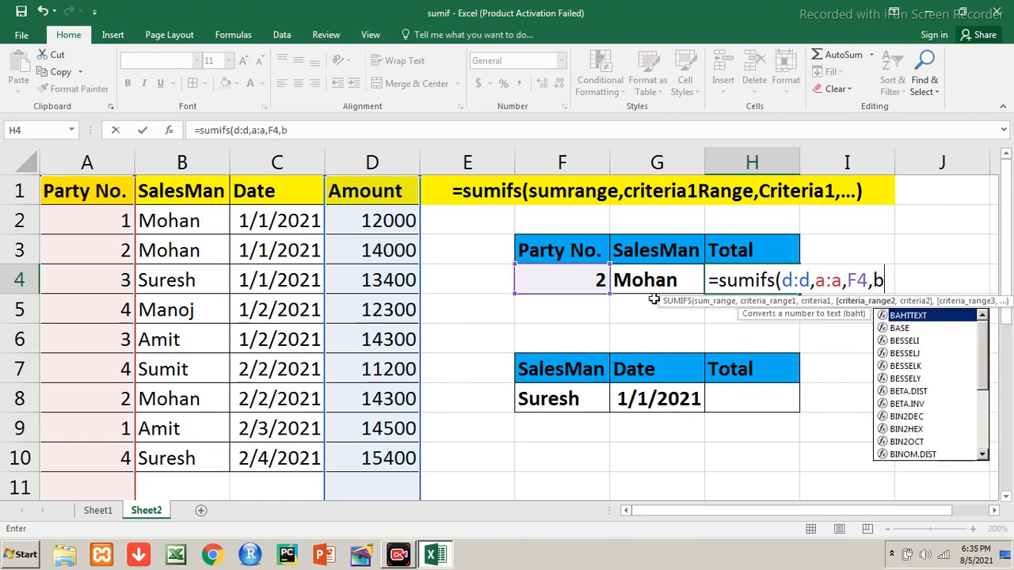
text(:b,)
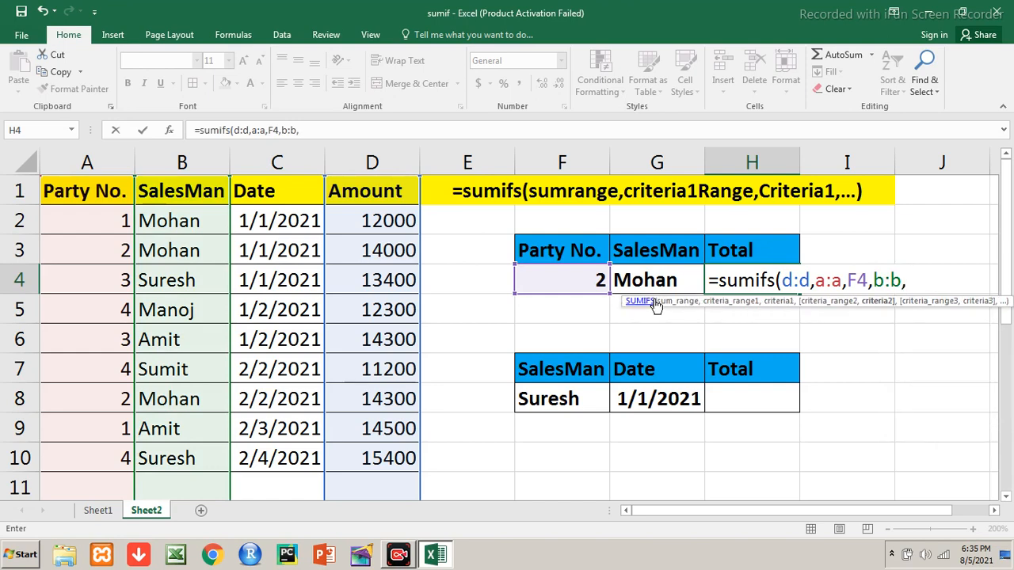
click(656, 280)
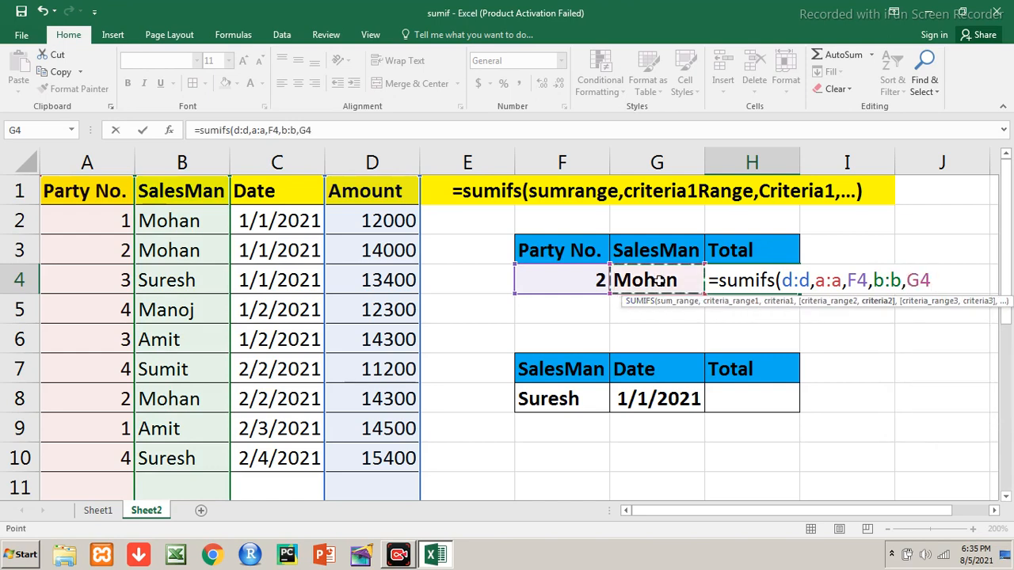
text())
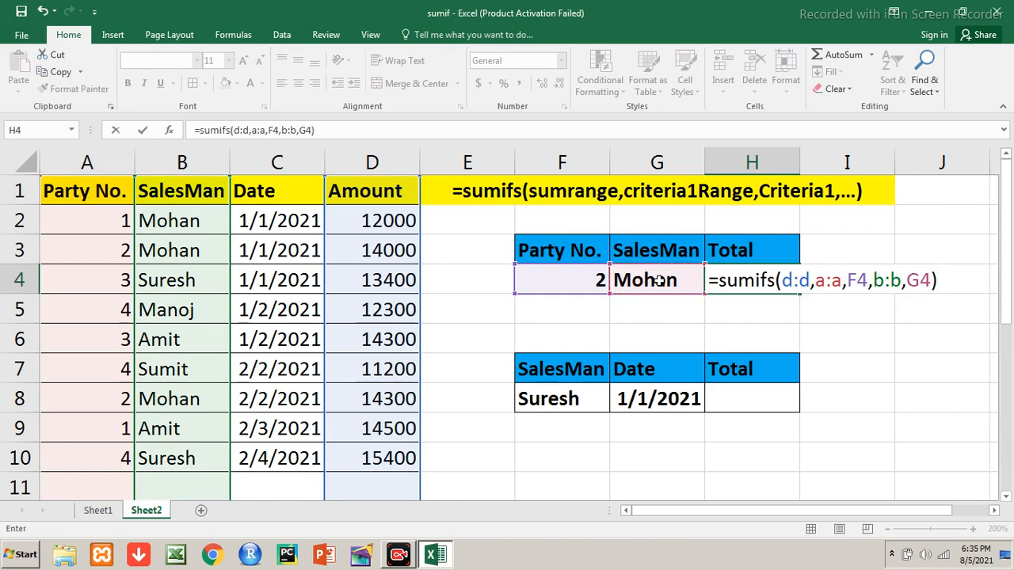
key(Return)
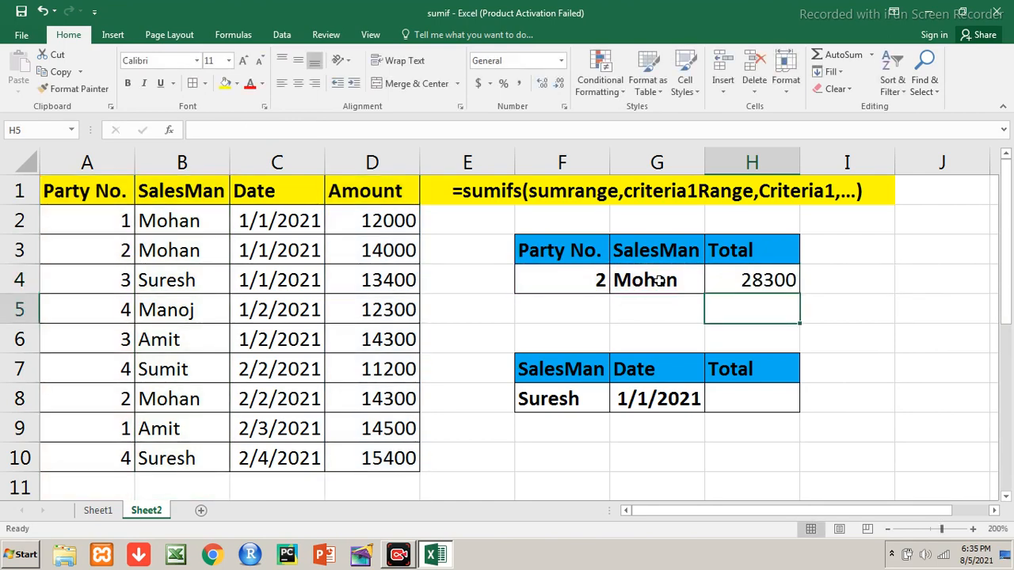
key(Up)
key(ctrl+b)
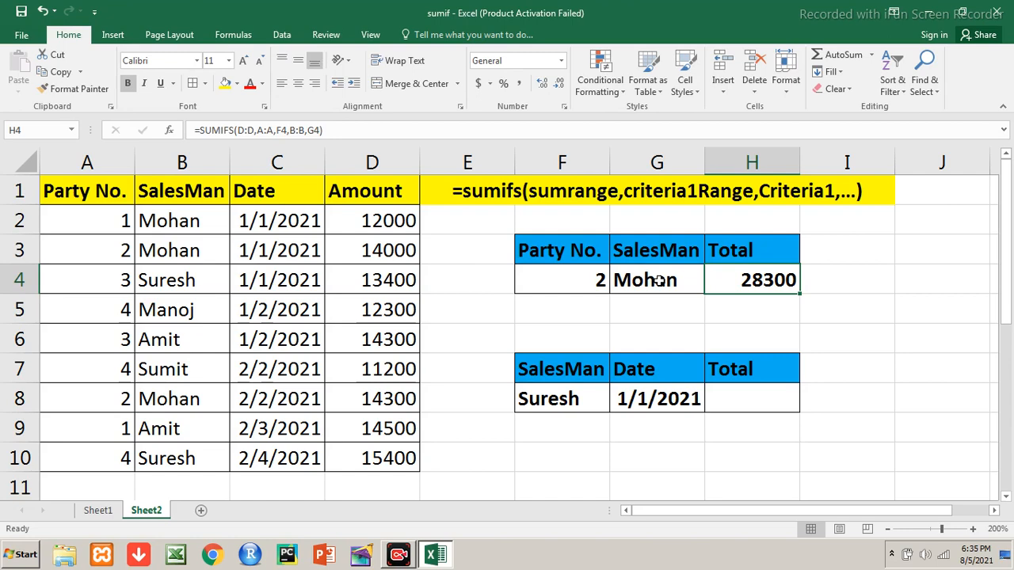
Keep party number 2 in F4 and set the salesman criterion in G4 to the name listed in B4.
key(Left)
key(Left)
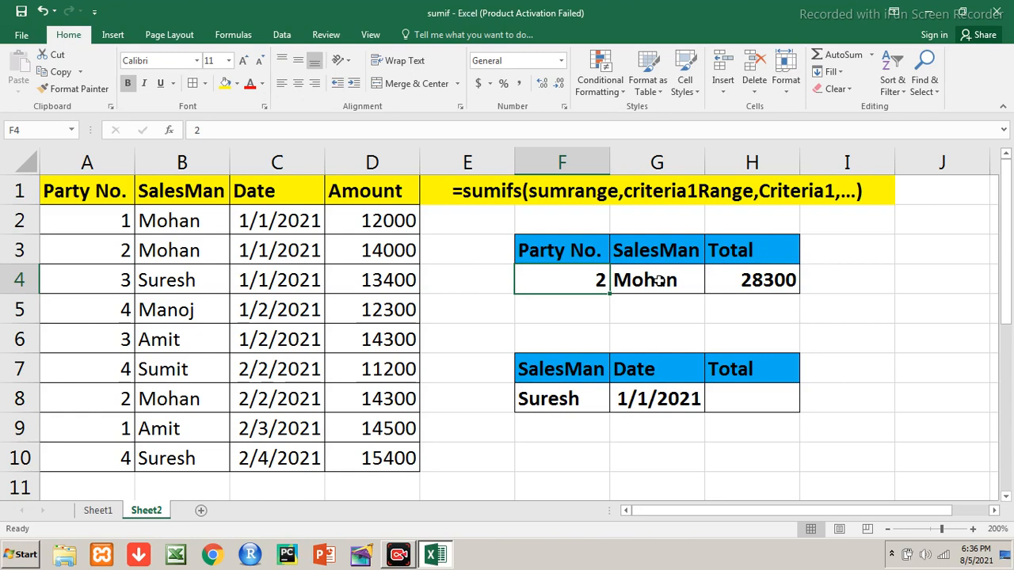
text(2)
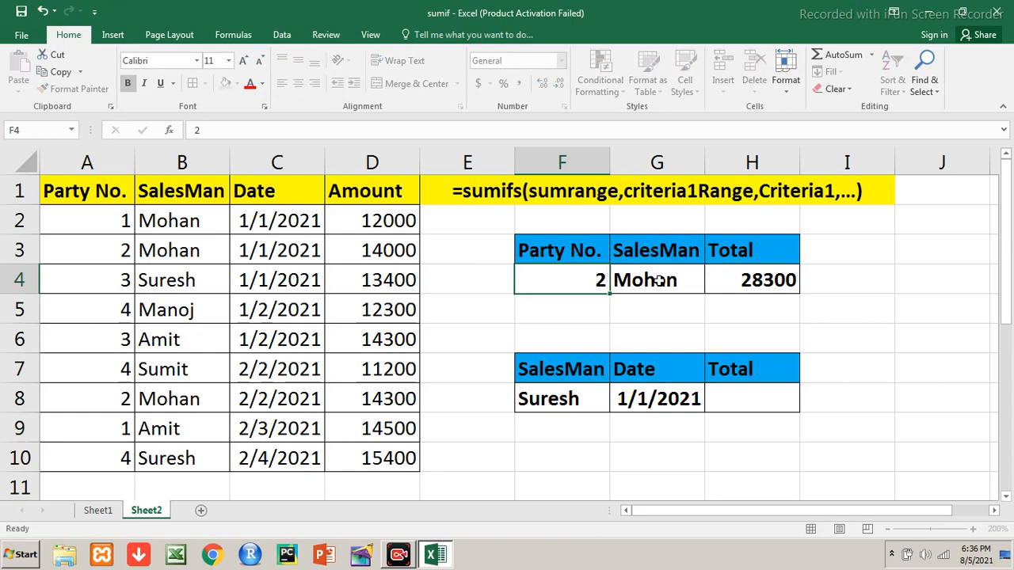
key(Right)
text(Suresh)
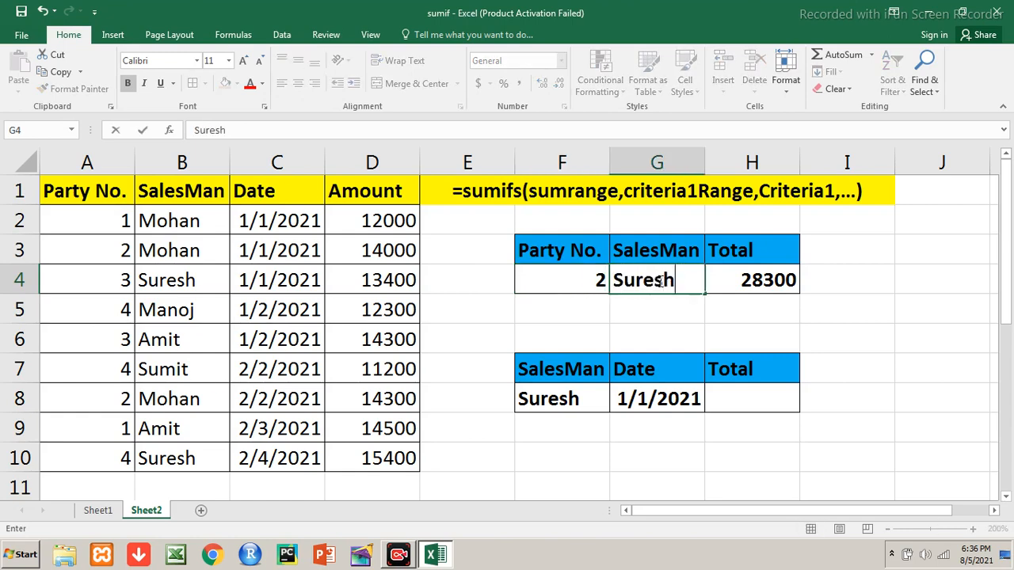
key(Return)
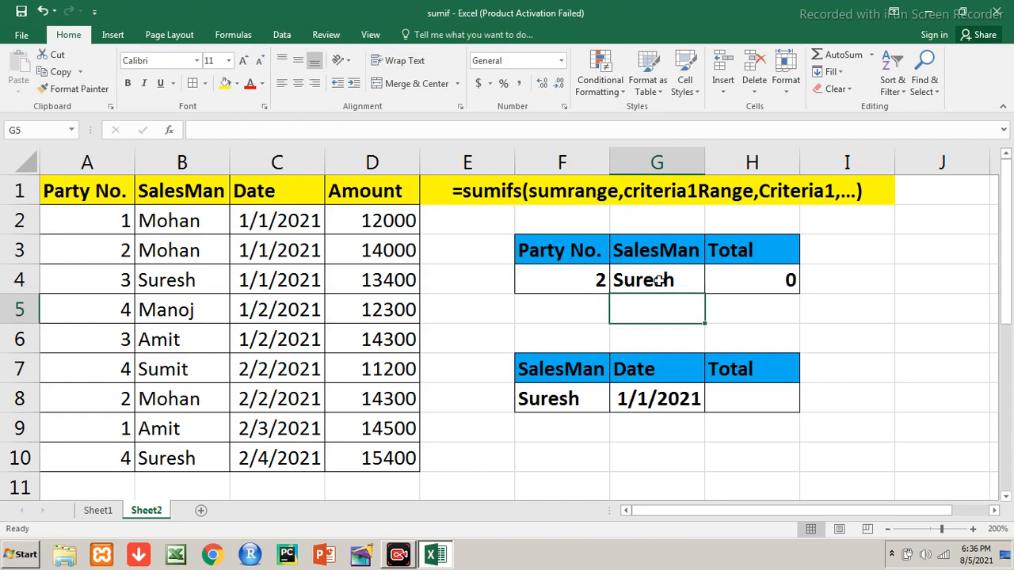
Examine the records in rows 4 to 10 for the party numbers belonging to the salesman entered in G4.
click(166, 284)
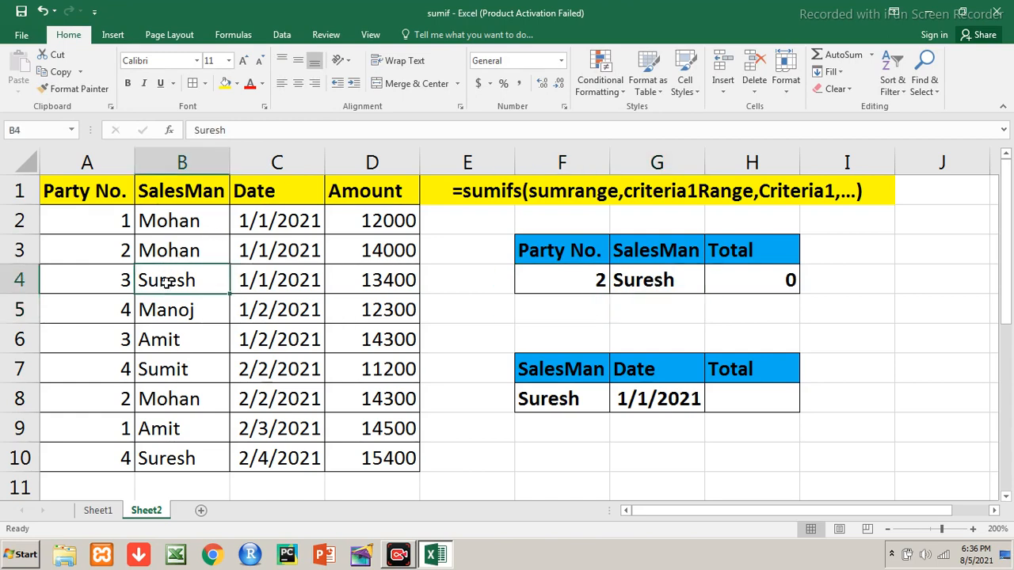
key(Down)
key(Down)
key(Down)
key(Down)
key(Down)
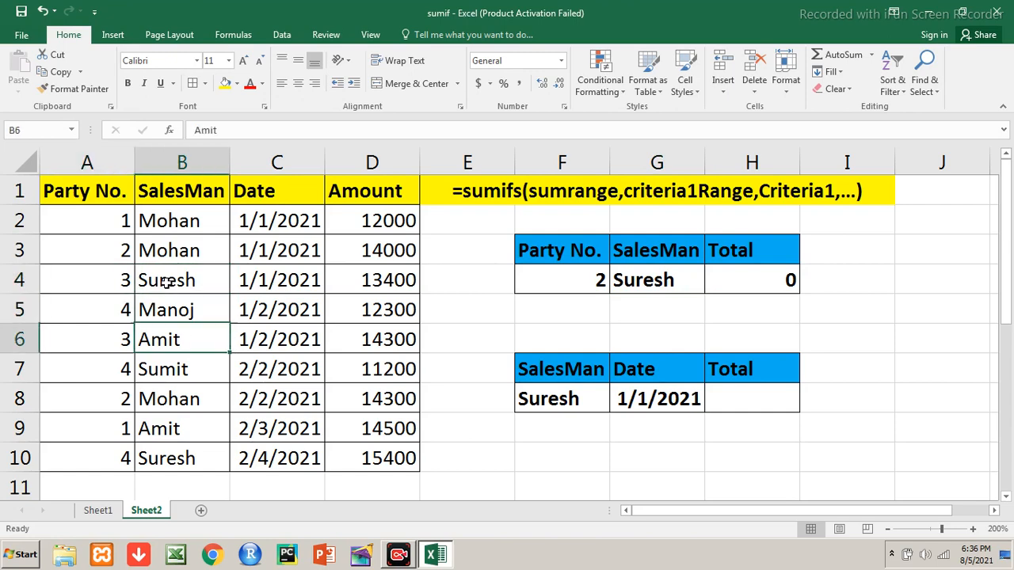
key(Down)
key(Left)
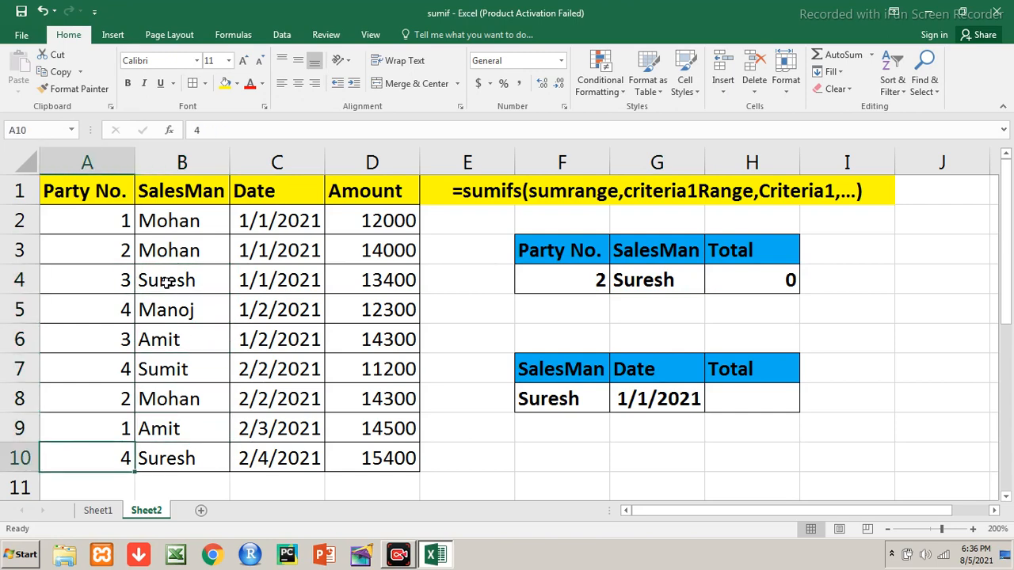
key(Right)
key(Up)
key(Up)
key(Up)
key(Up)
key(Up)
key(Up)
key(Up)
key(Up)
key(Up)
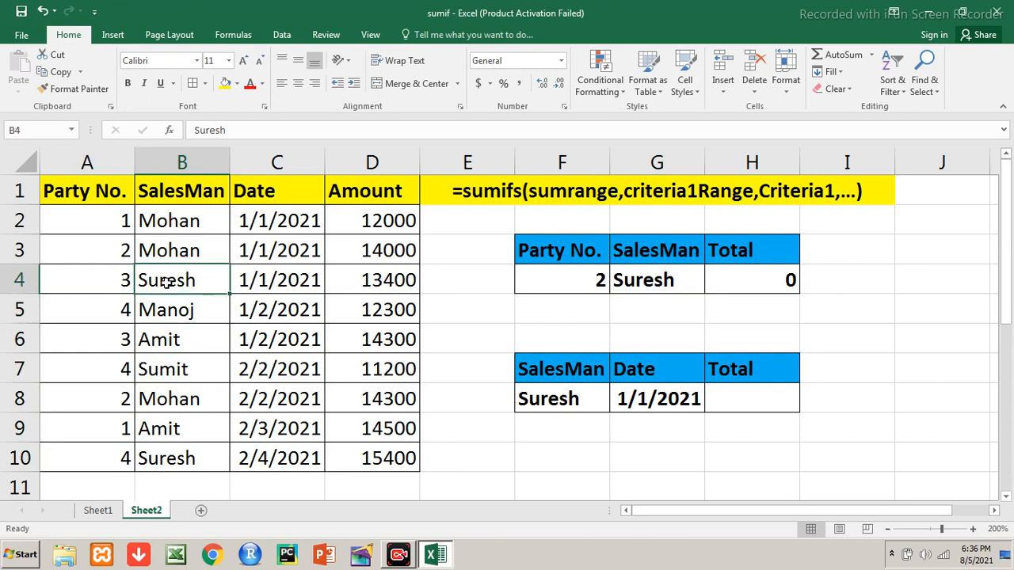
key(Right)
key(Down)
key(Down)
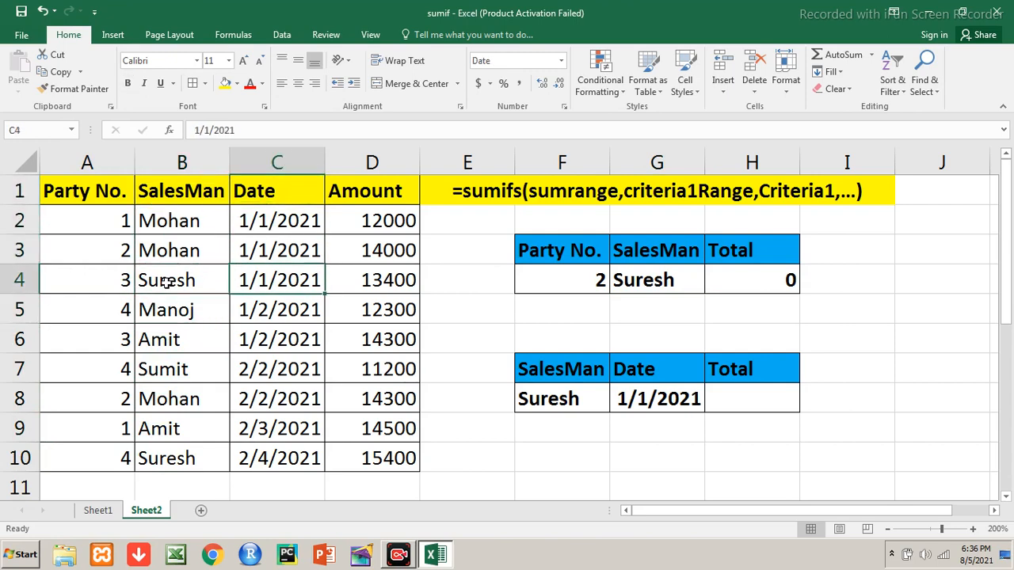
Set the party number criterion in F4 to 3 and compare the total with the amount in D4.
key(Down)
key(Right)
key(Right)
key(Right)
text(3)
key(Return)
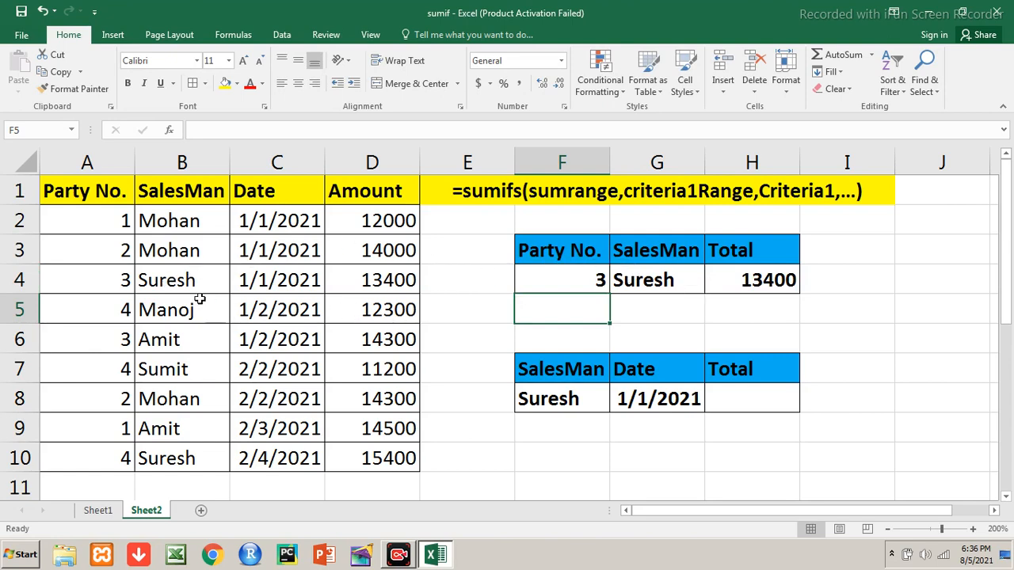
click(352, 289)
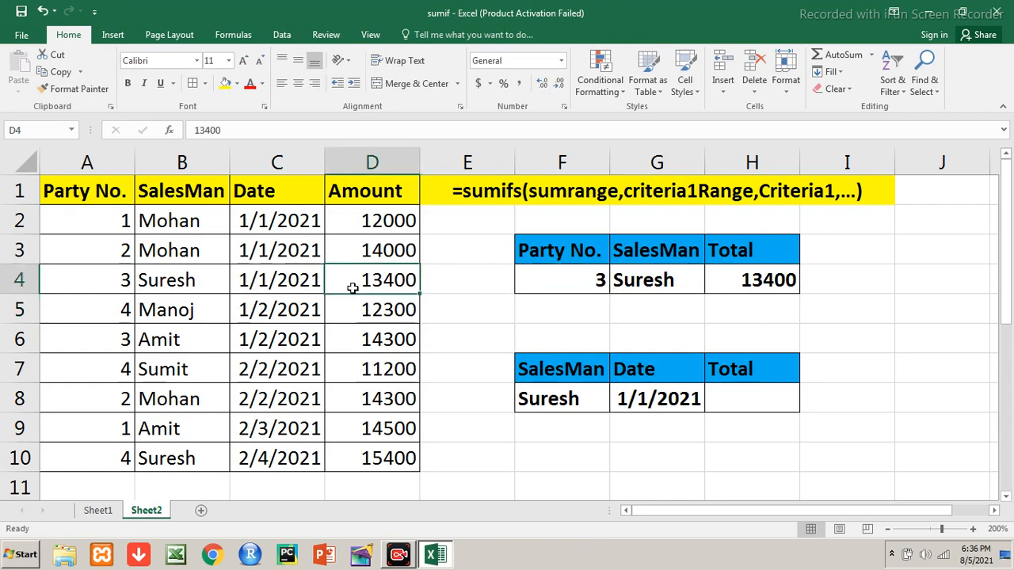
Set the party number criterion in F4 to 4 and compare the total with the amount in D10.
key(Right)
key(Right)
text(4)
key(Return)
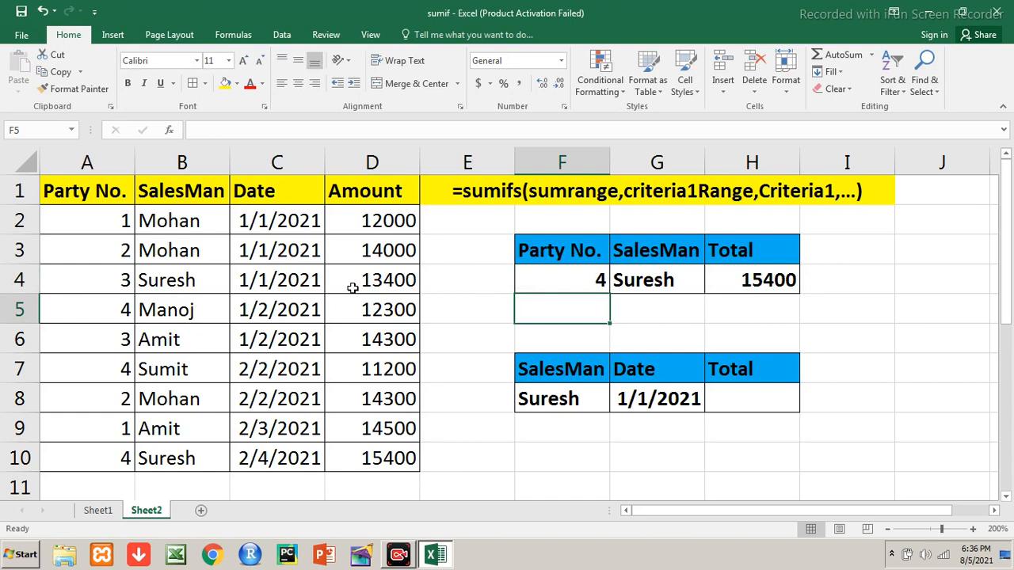
click(377, 455)
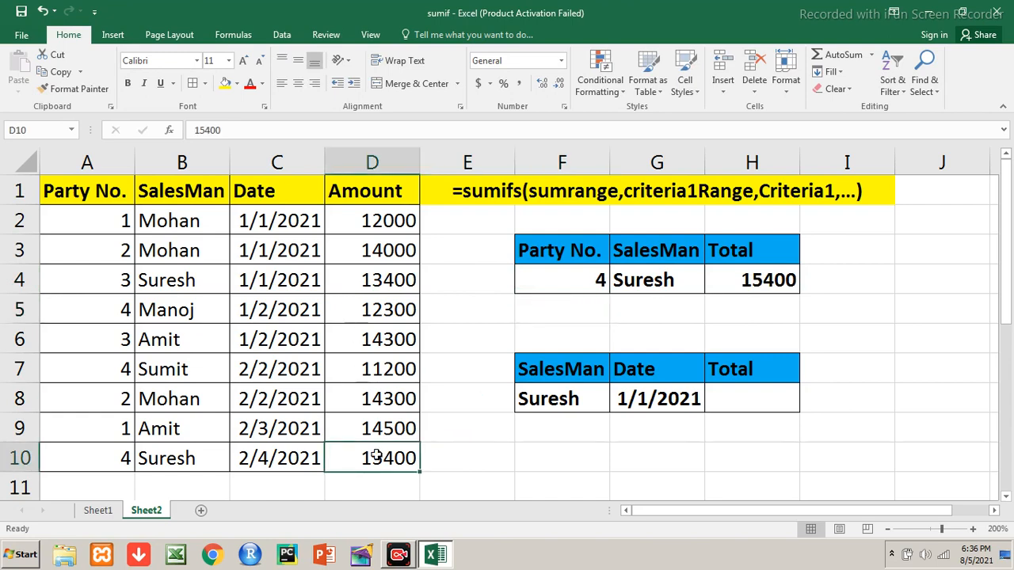
Clear the party number criterion in F4 and enter >0 to total every party for the salesman.
key(Up)
key(Up)
key(Up)
key(Up)
key(Up)
key(Up)
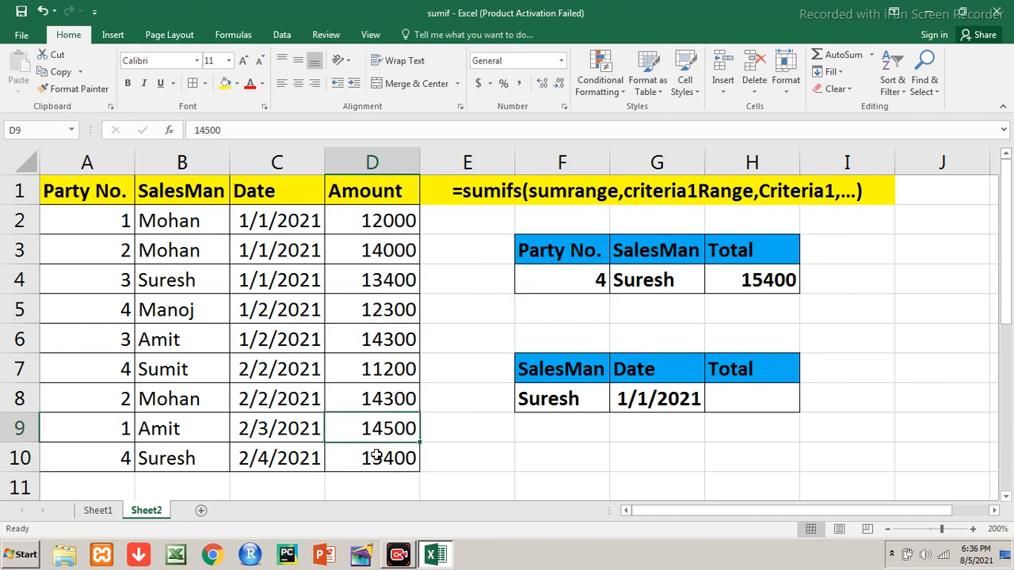
key(Right)
key(Right)
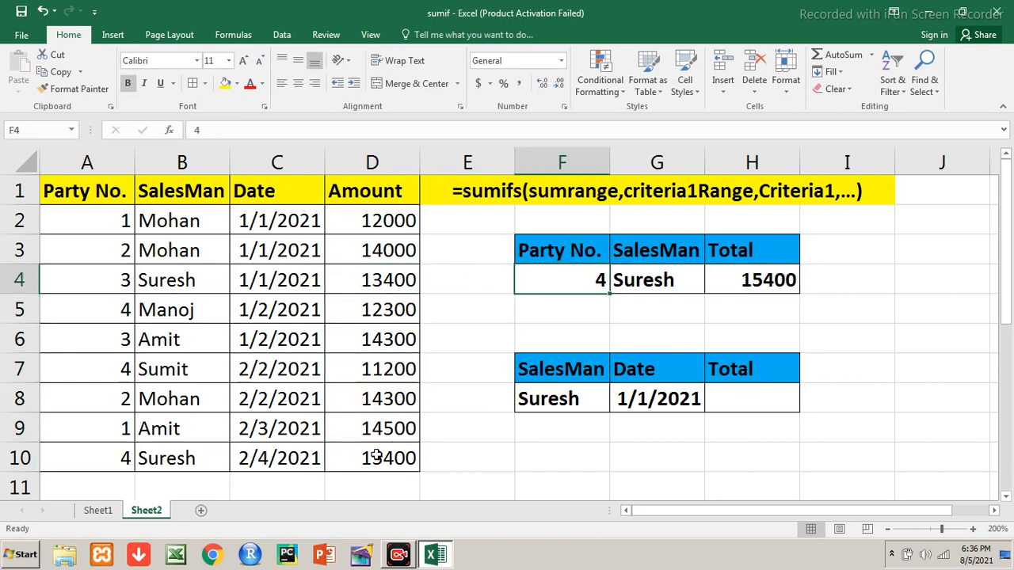
key(Delete)
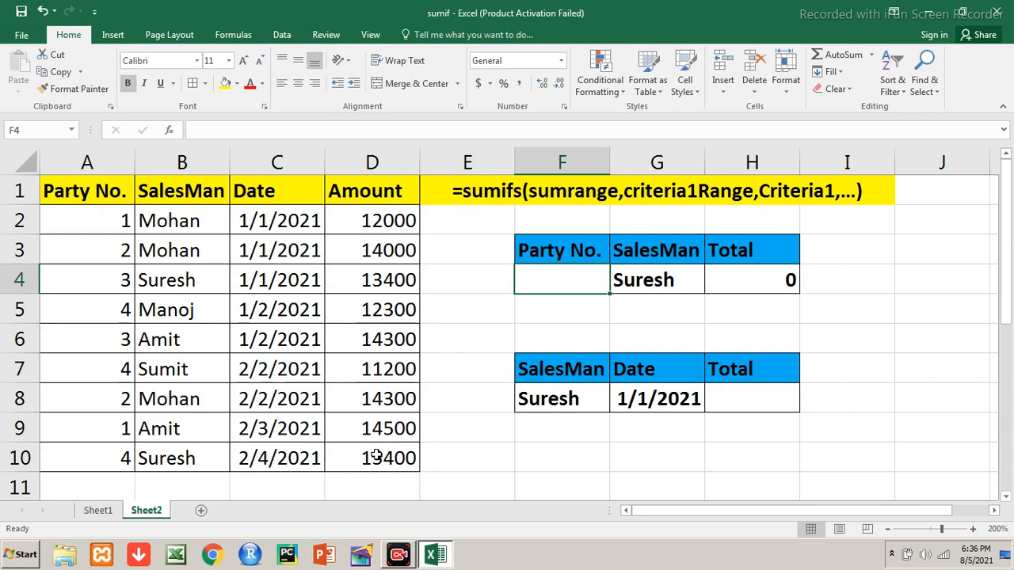
text(>0)
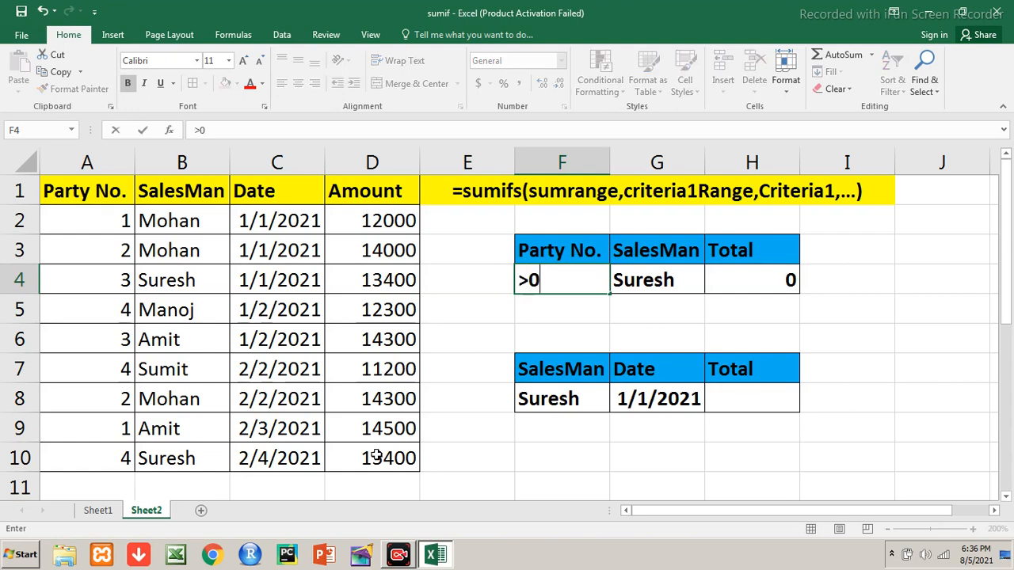
key(Return)
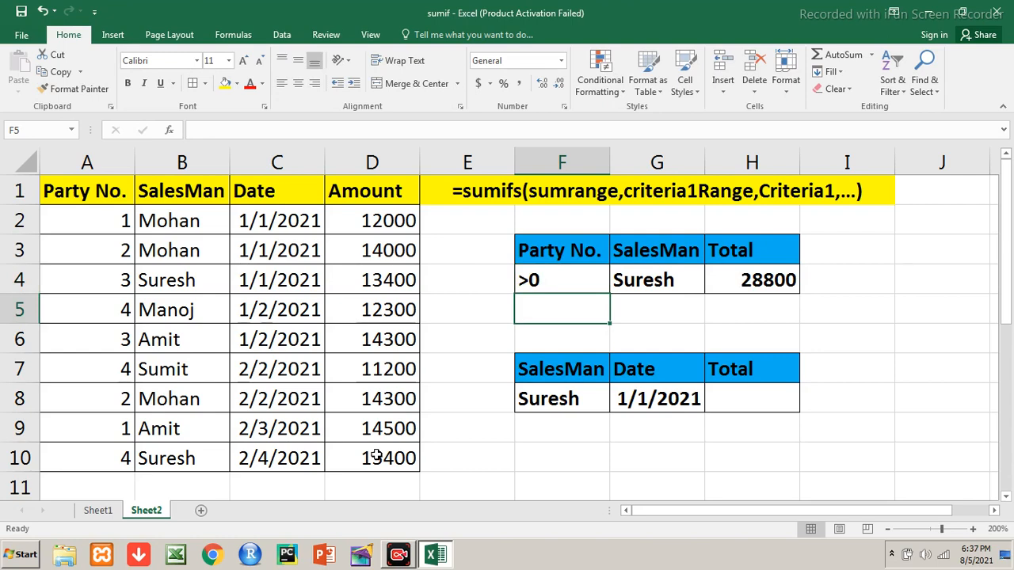
Replace the party number criterion in F4 with <100.
key(Up)
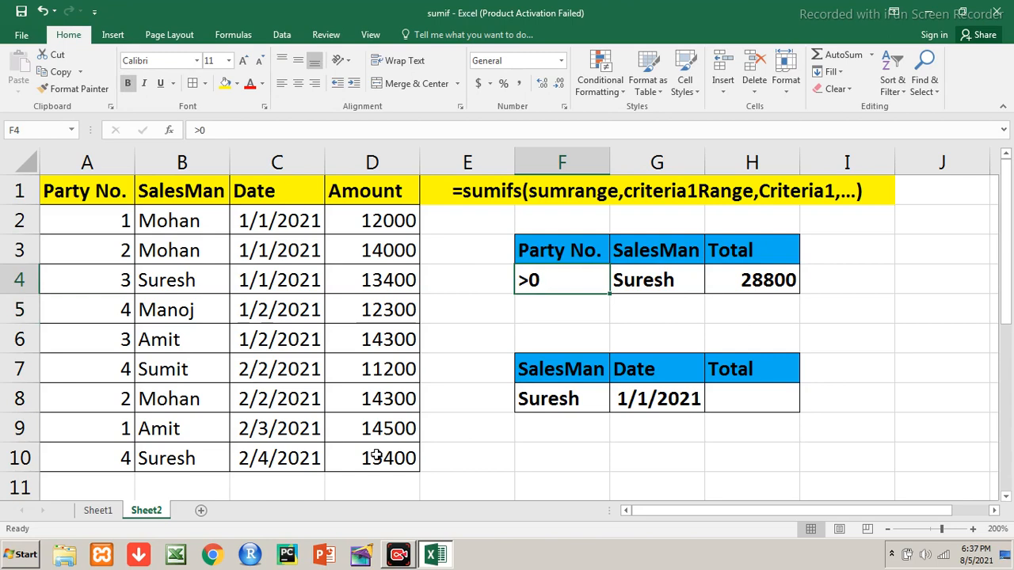
text(<100)
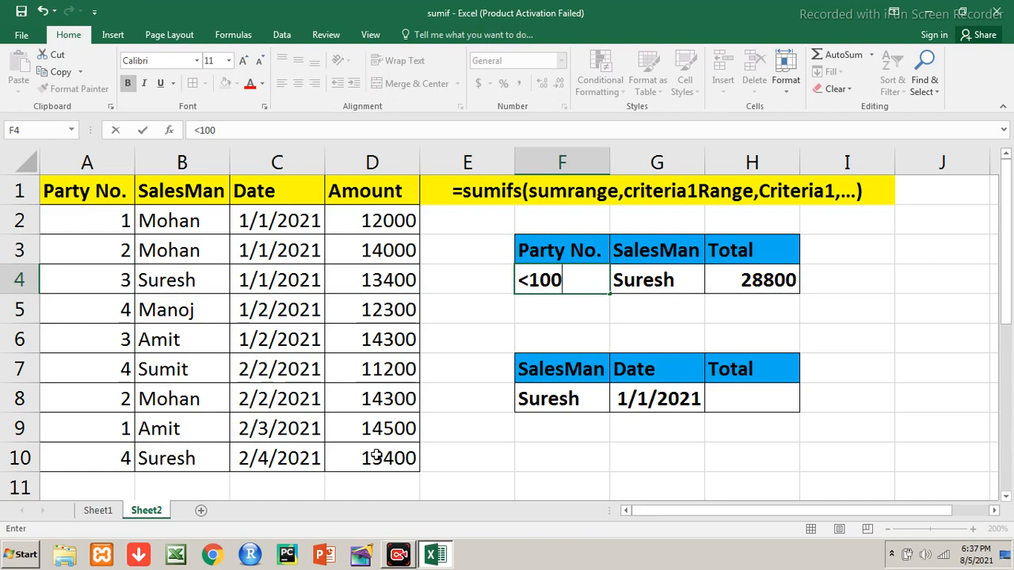
key(Return)
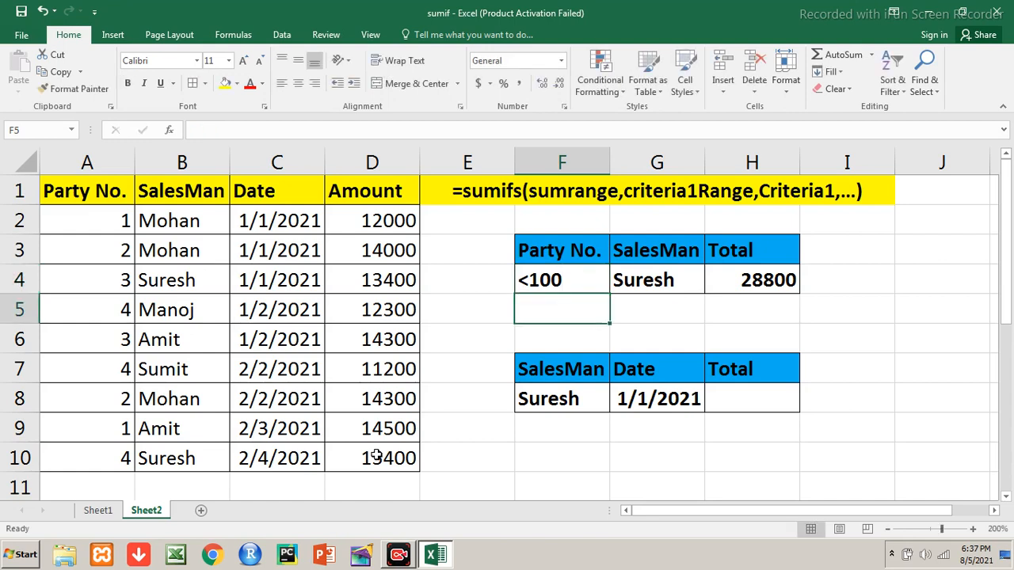
Examine the salesman and date criteria in F8 and G8 and the total cell H8 in the second criteria table.
key(Up)
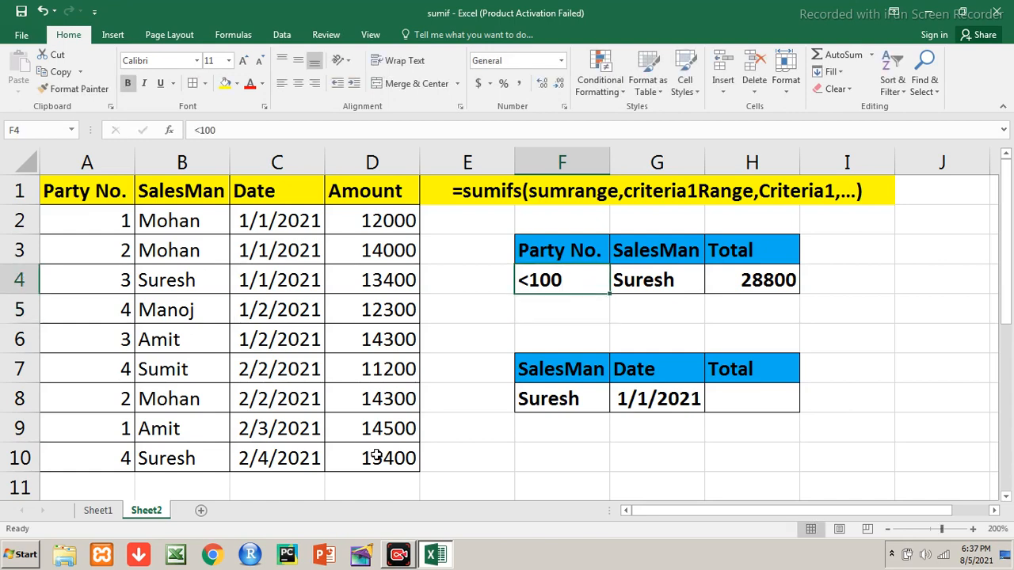
key(Down)
key(Down)
key(Down)
key(Down)
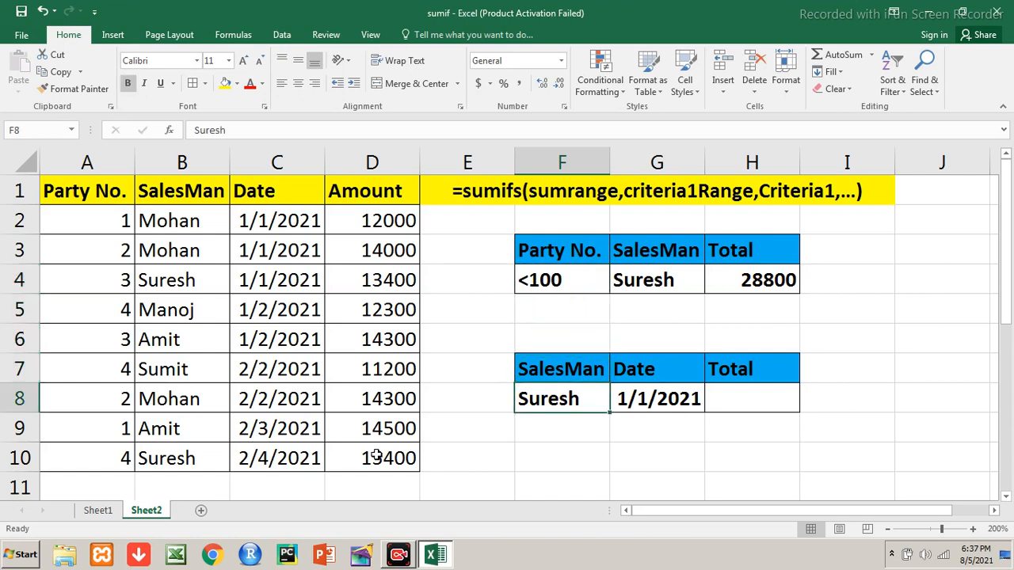
key(Right)
key(Right)
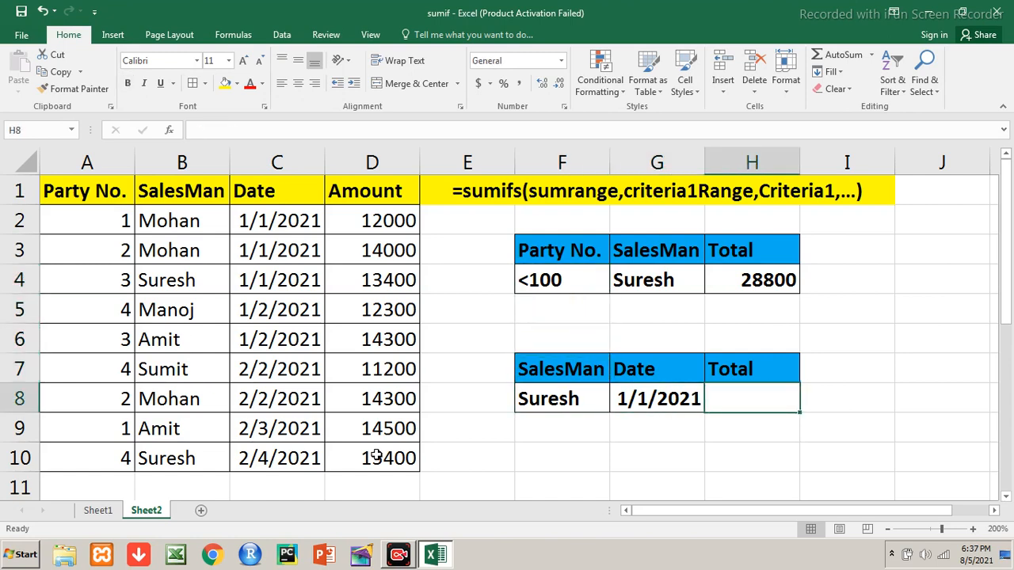
key(Left)
key(Left)
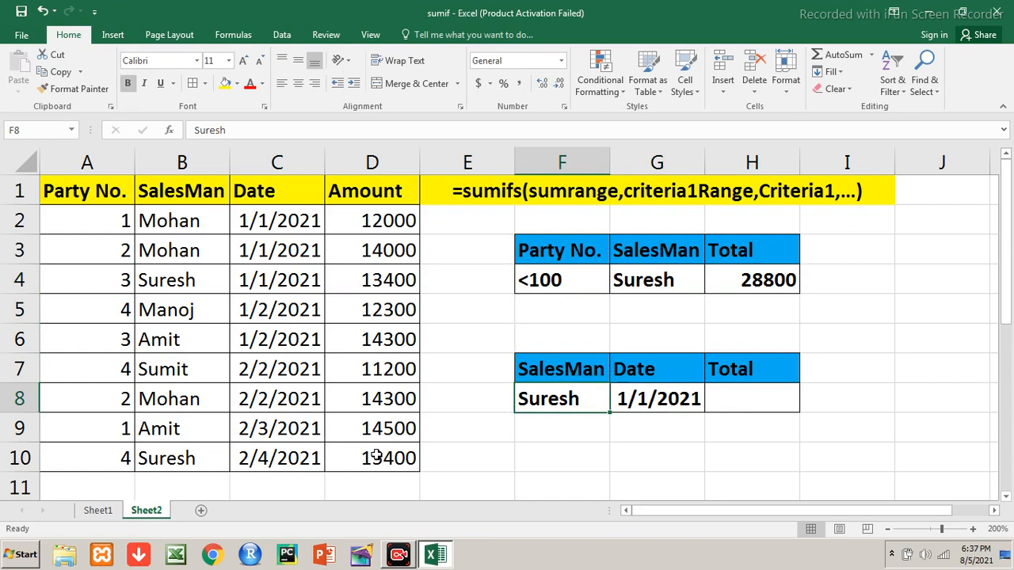
key(Right)
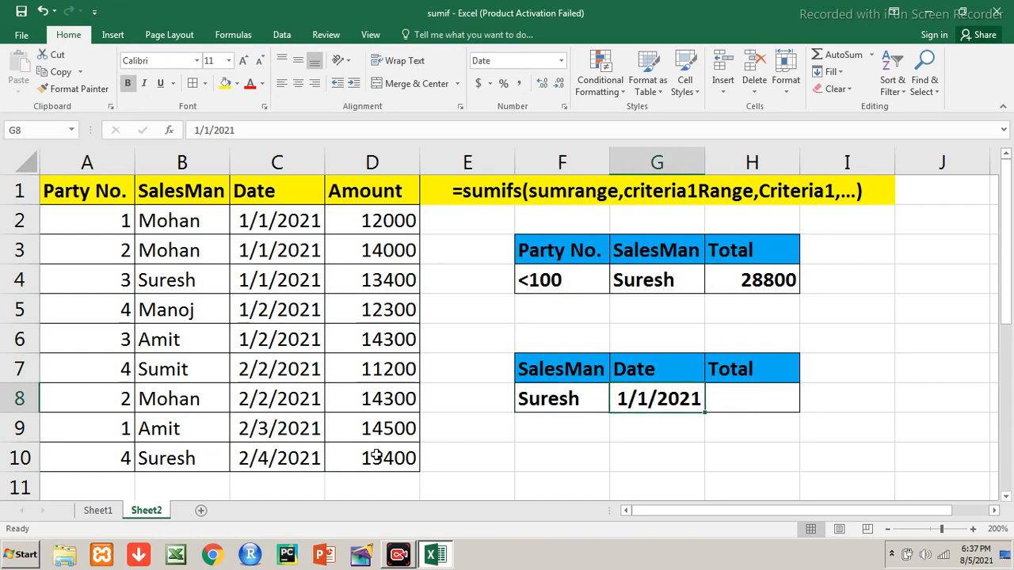
key(Left)
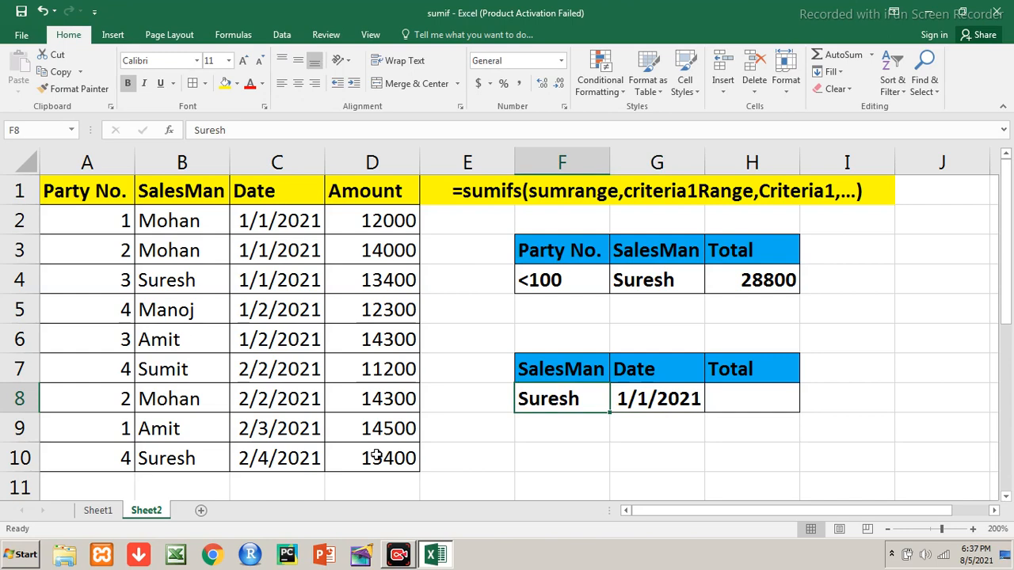
key(Right)
key(Right)
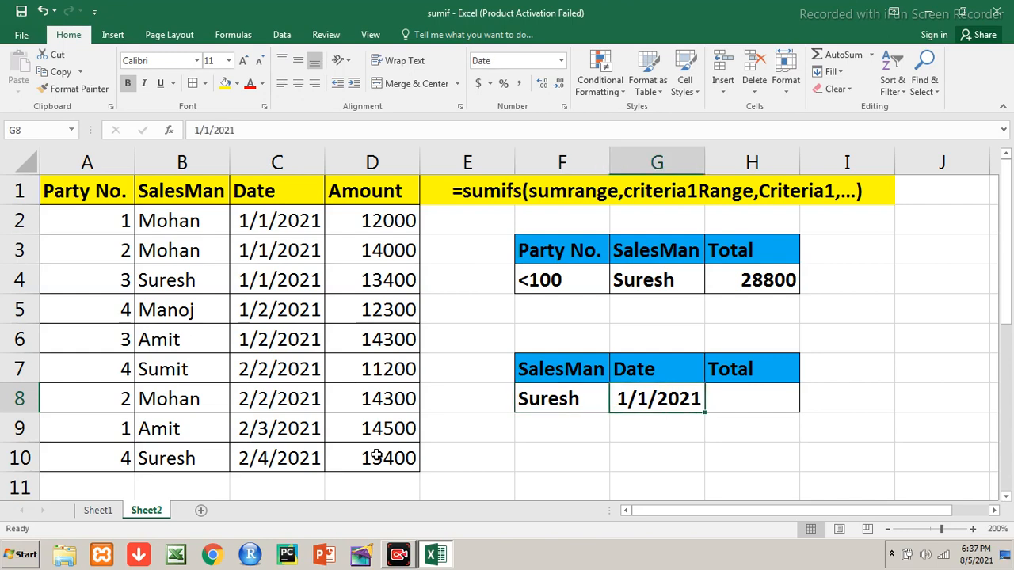
key(Left)
key(Left)
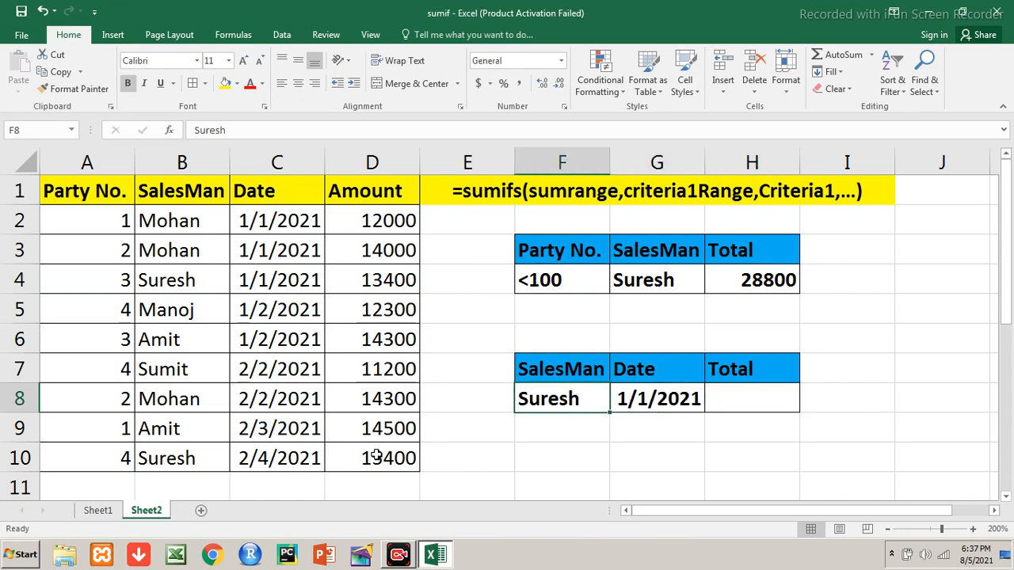
key(Right)
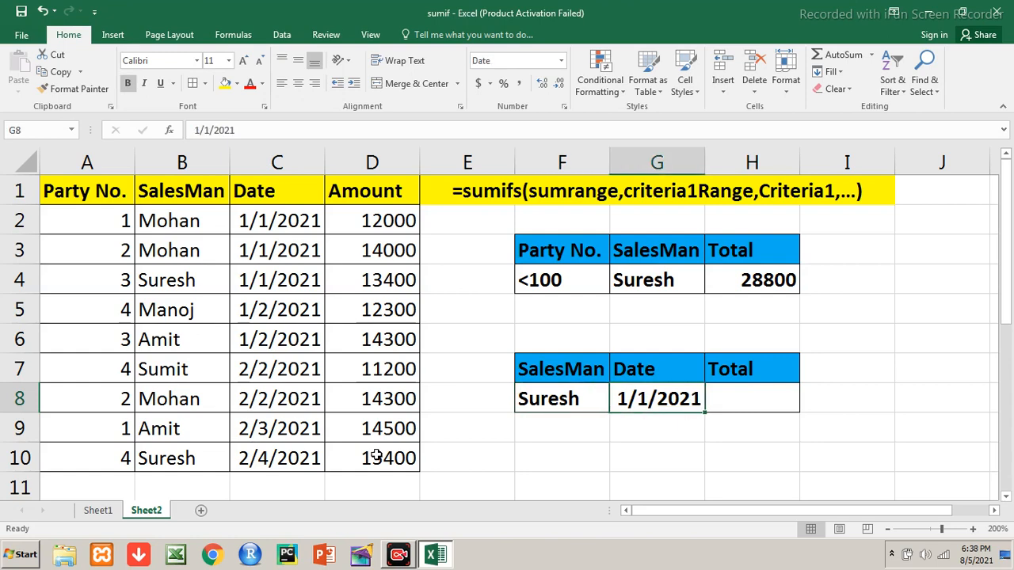
Enter =SUMIFS(D:D,B:B,F8,C:C,G8) in H8 to total by salesman and date, and make the result bold.
key(Right)
text(=s)
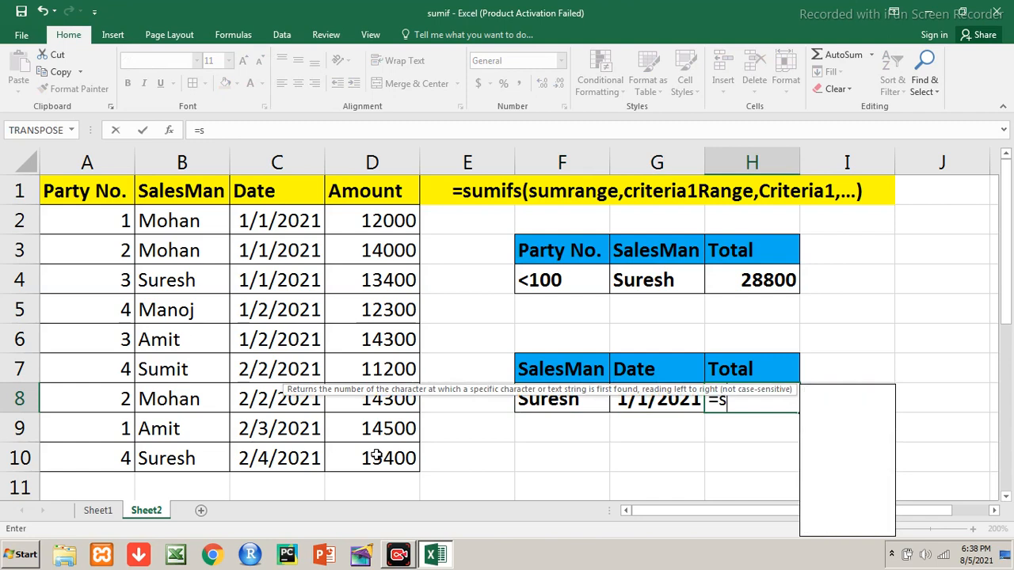
text(umifs()
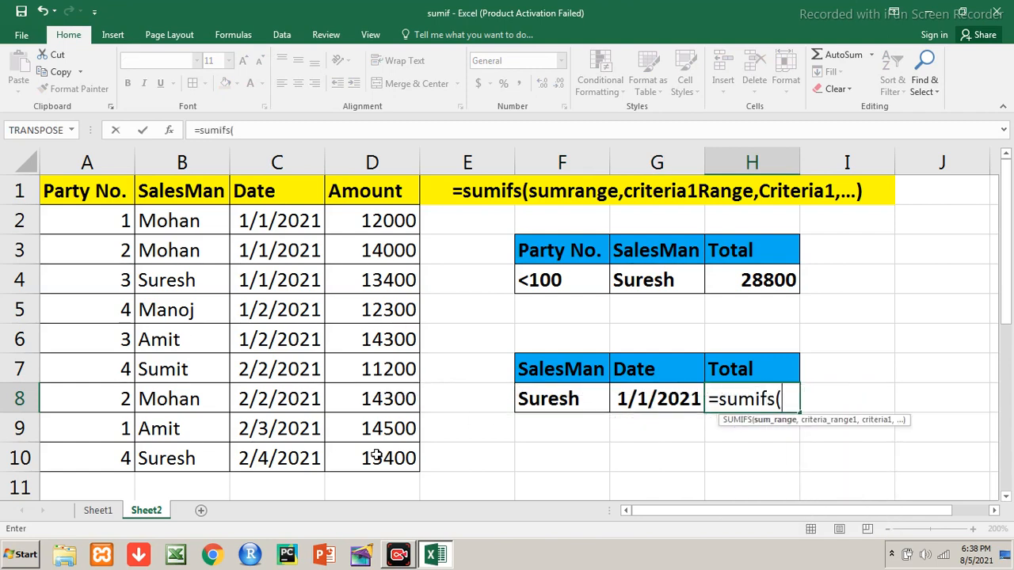
text(d:d)
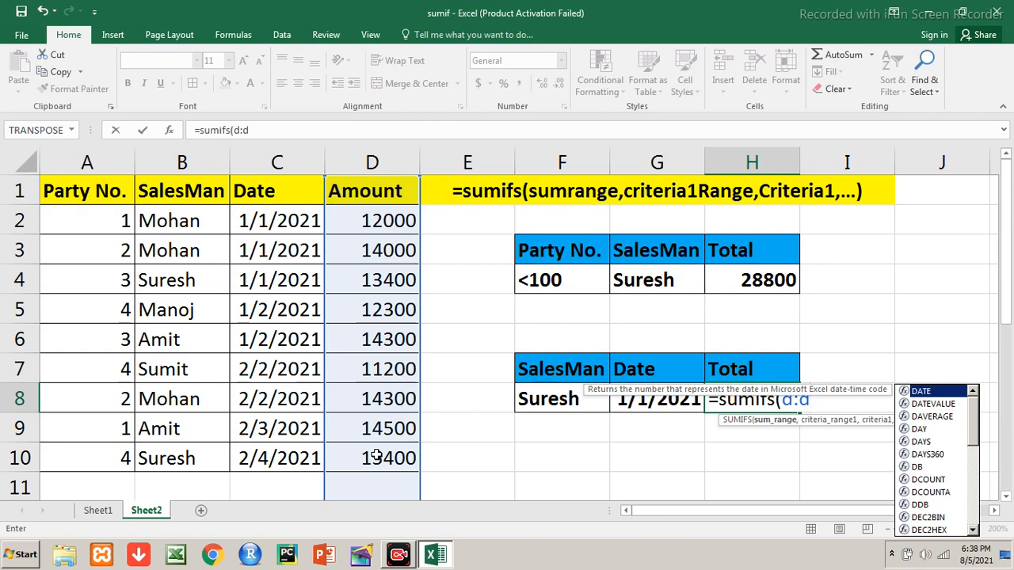
text(,)
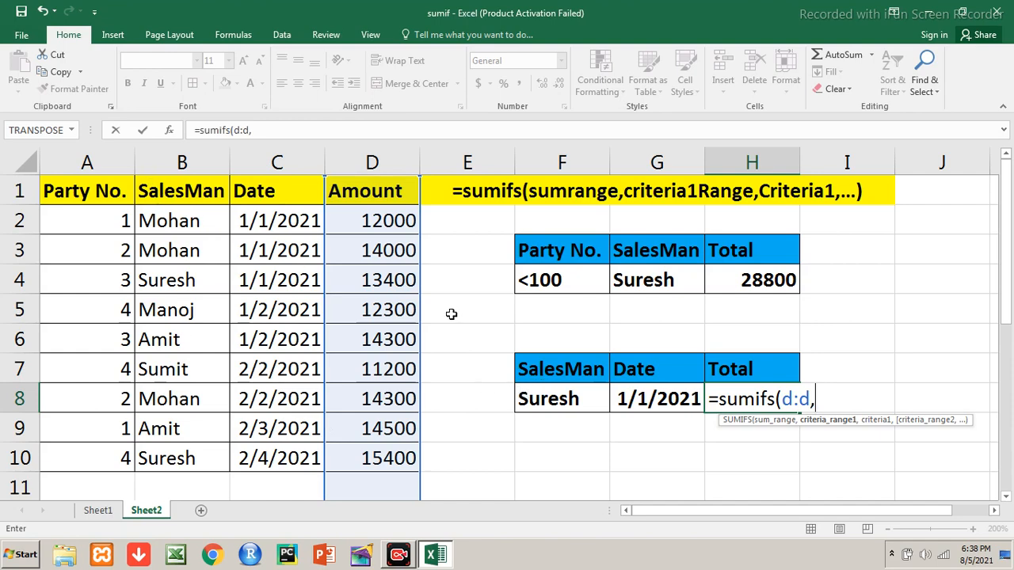
text(b:b,)
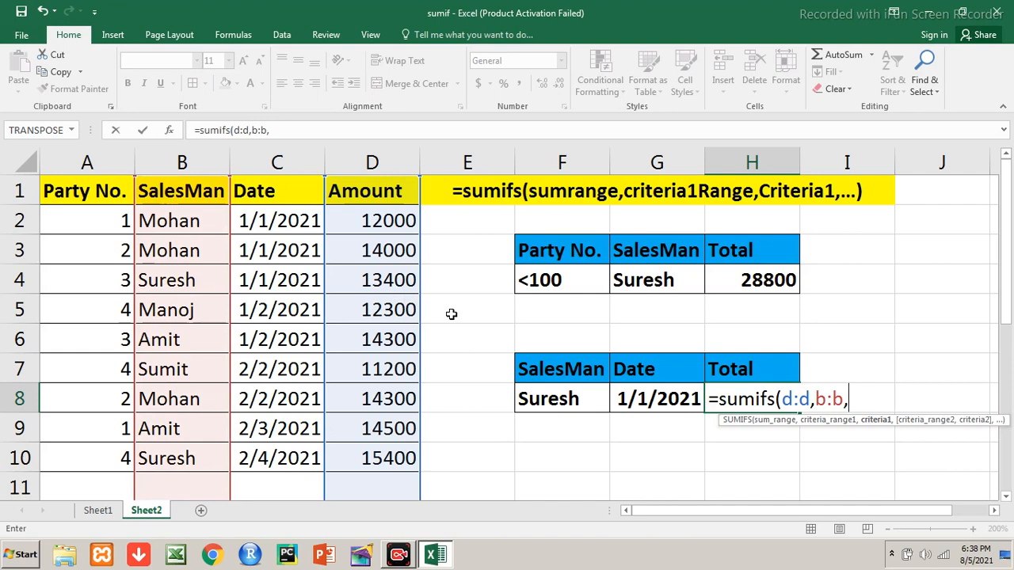
click(553, 405)
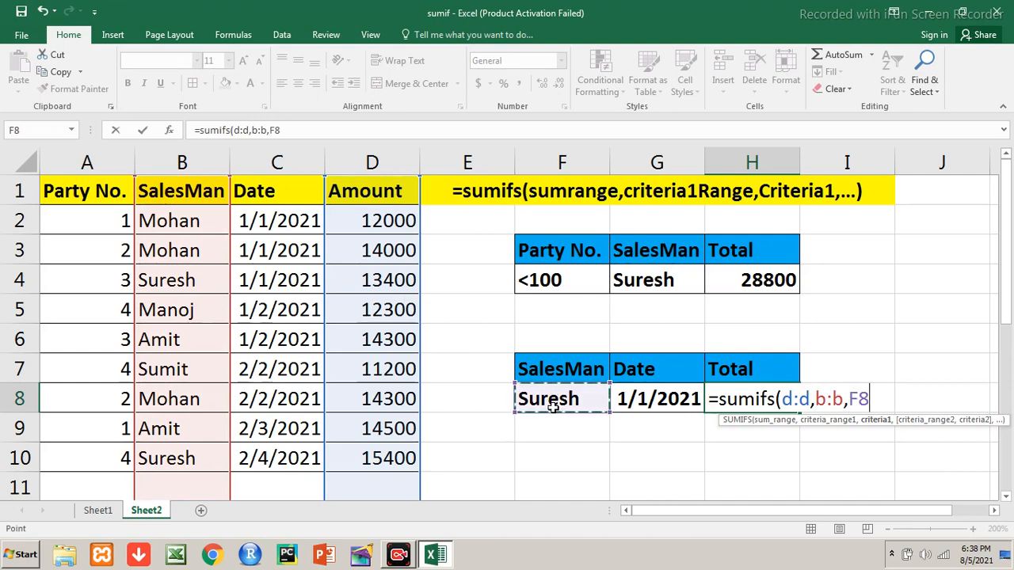
text(,)
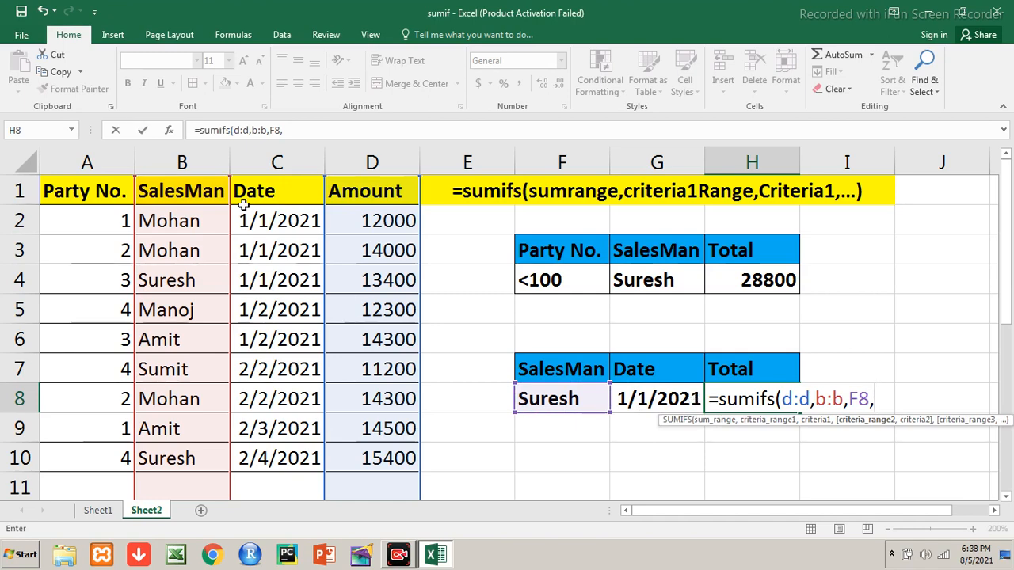
text(c:c,)
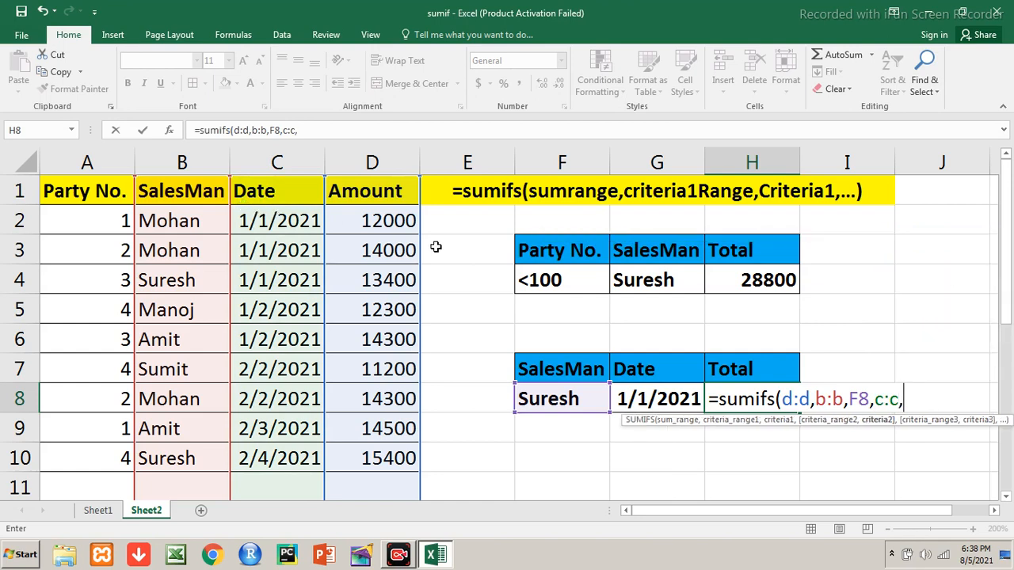
click(654, 398)
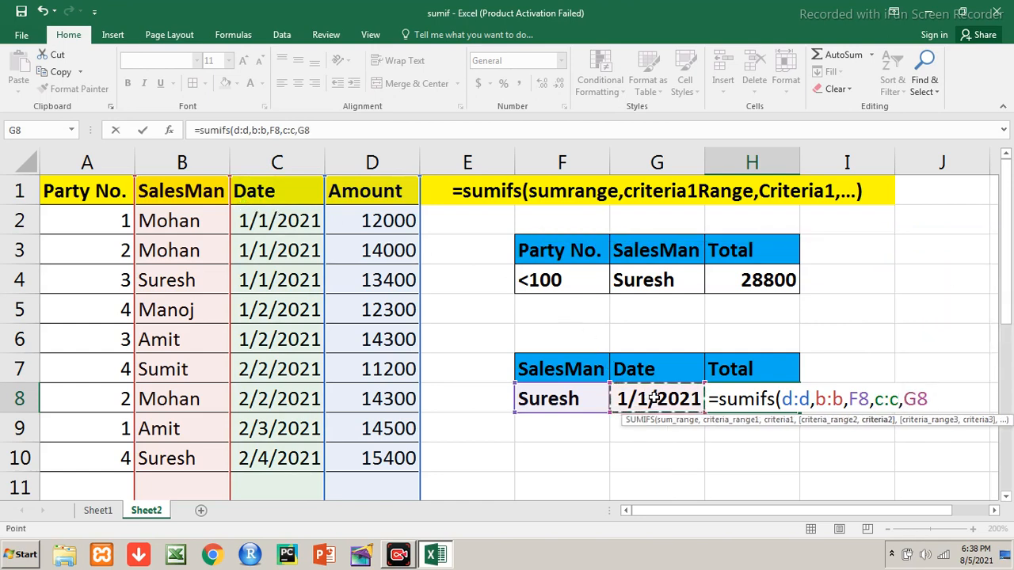
text())
key(Return)
key(Up)
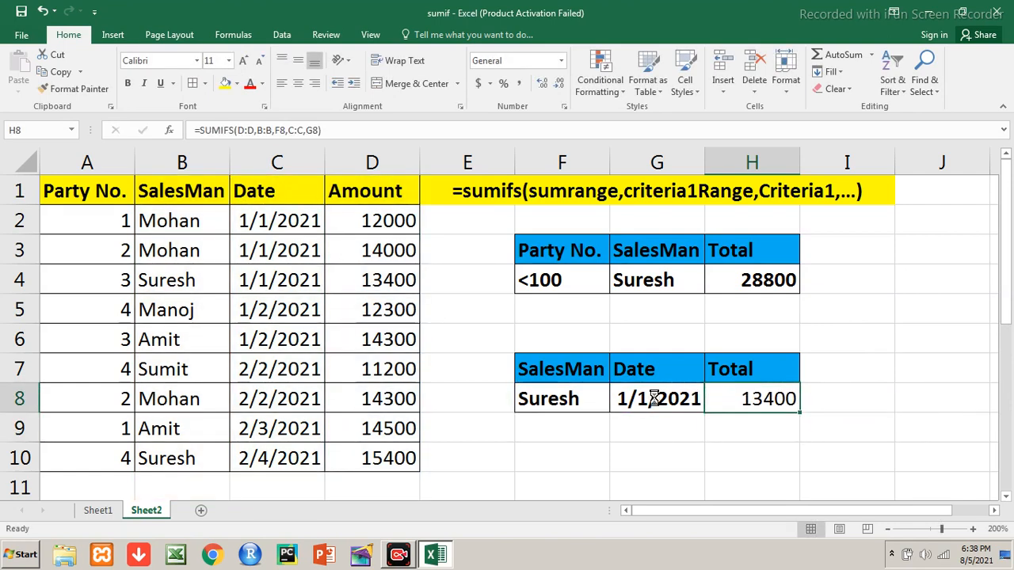
key(ctrl+b)
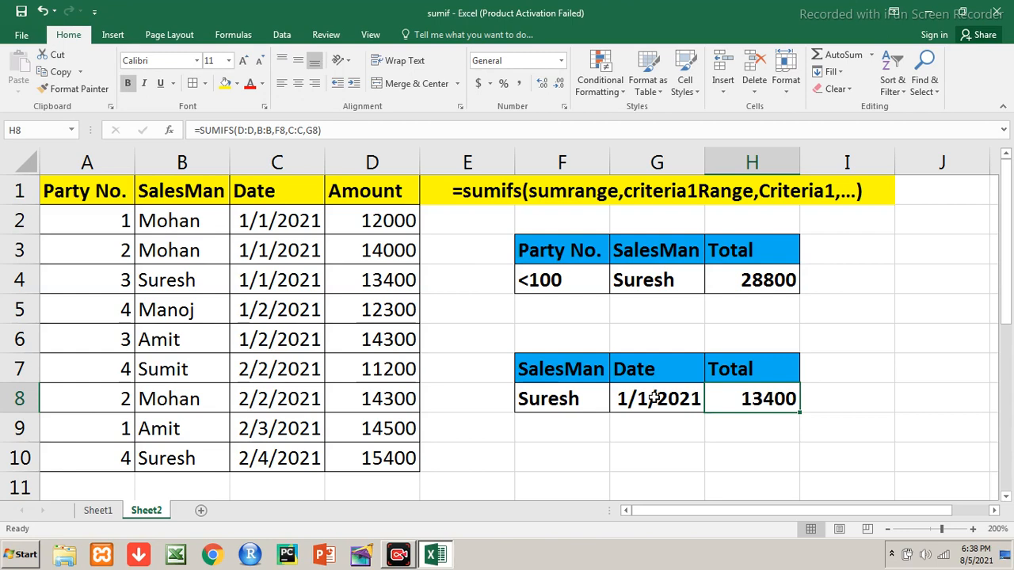
Review the criteria in F8:G8 and make the matching record in B4:D4 bold.
key(Left)
key(Left)
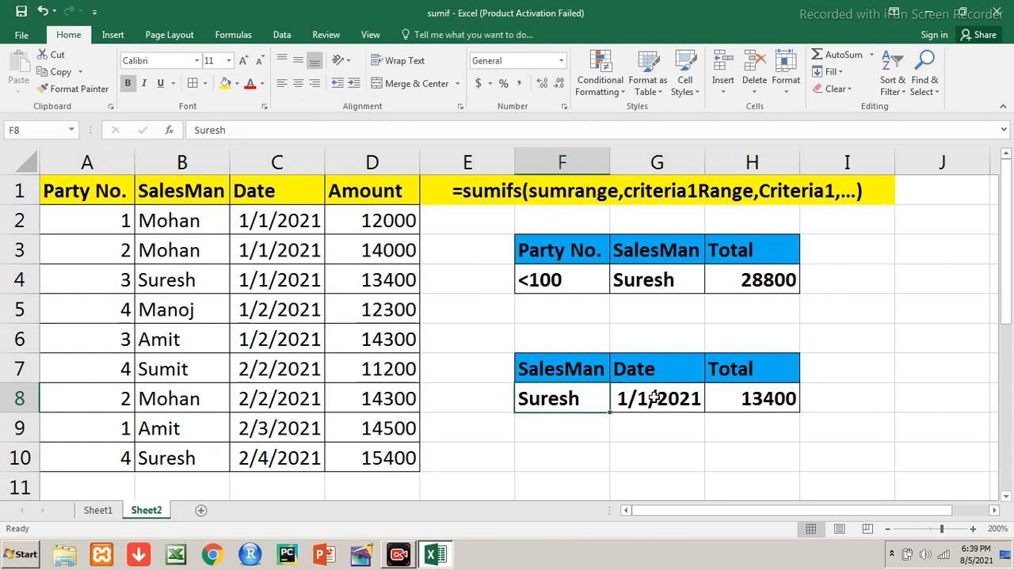
key(shift+Right)
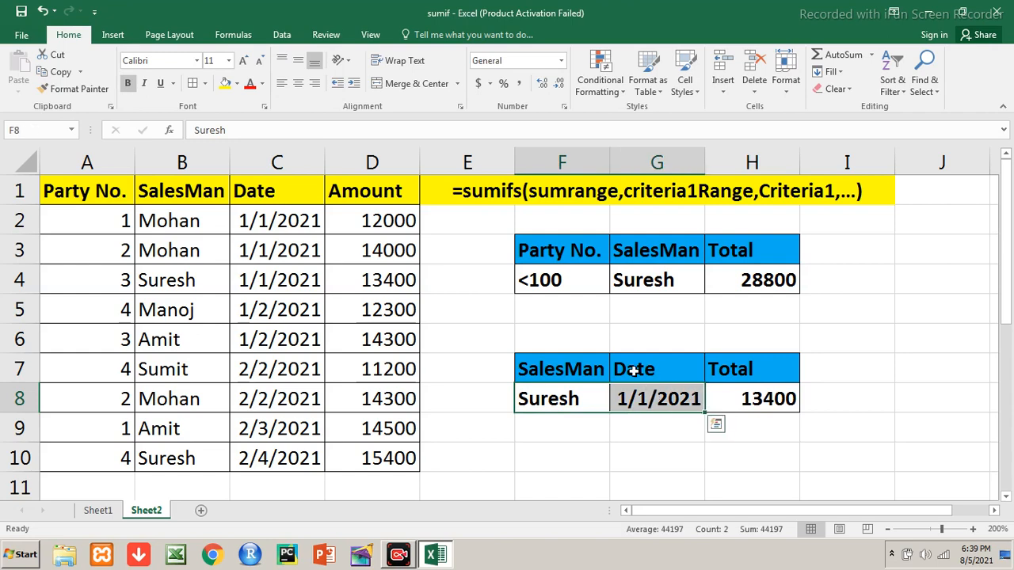
click(172, 277)
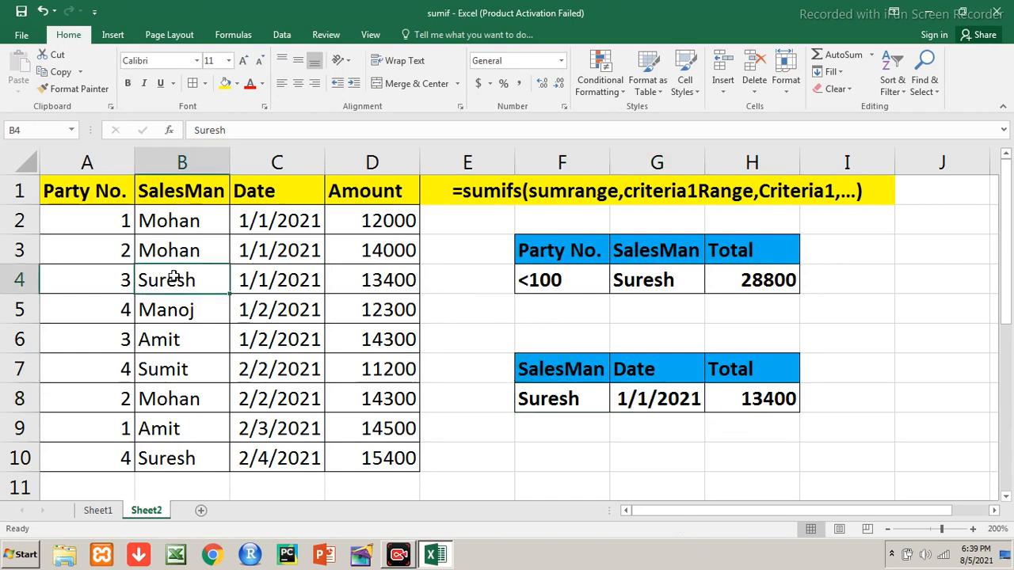
key(shift+Right)
key(shift+Right)
key(ctrl+b)
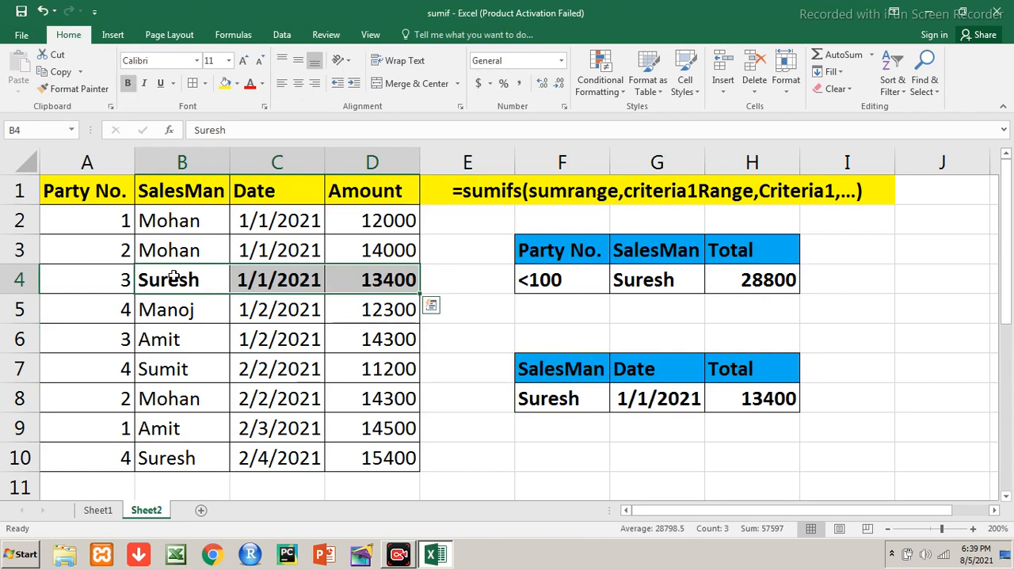
Examine the same salesman's other record in B10:D10 and compare its date with the date criterion.
key(Down)
key(Down)
key(Down)
key(Down)
key(Down)
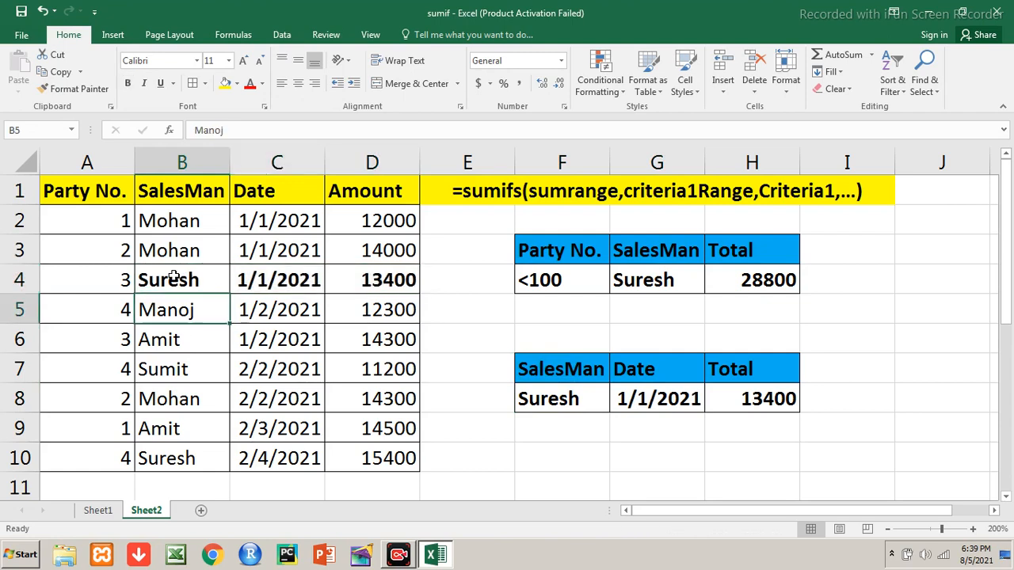
key(Down)
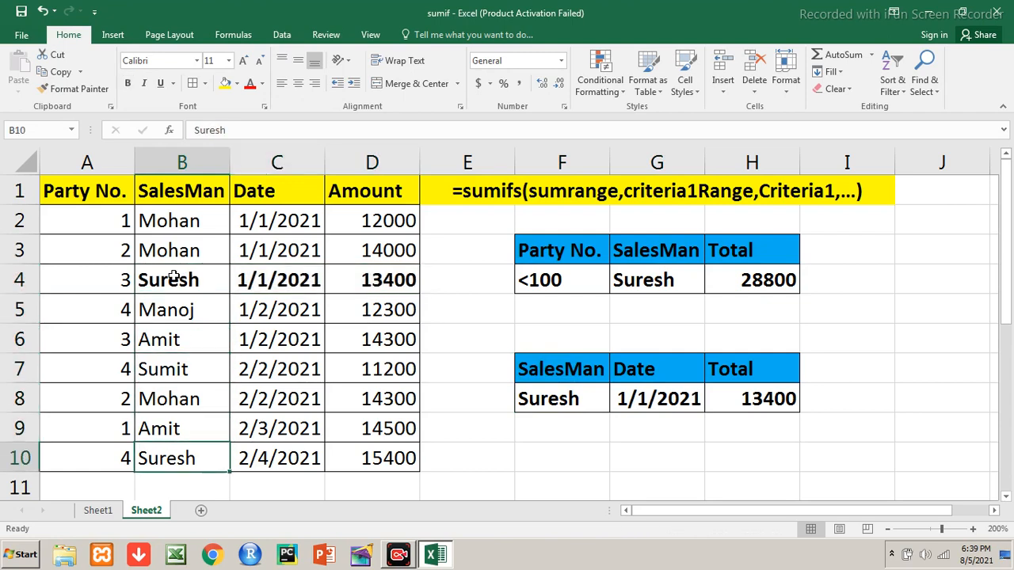
key(shift+Right)
key(shift+Right)
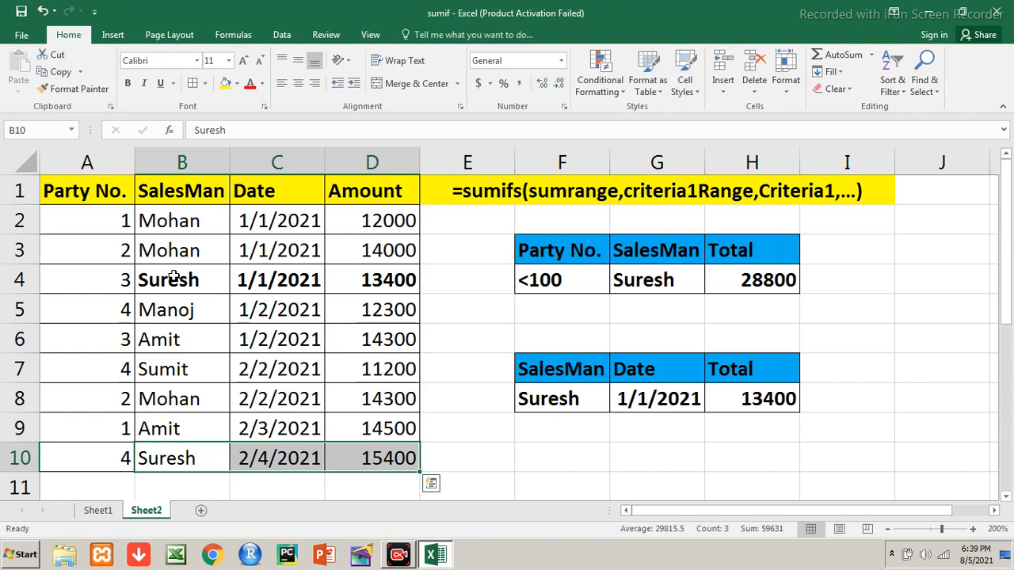
Remove the bold formatting from the record in B4:D4.
key(Up)
key(Up)
key(Up)
key(Up)
key(Up)
key(Up)
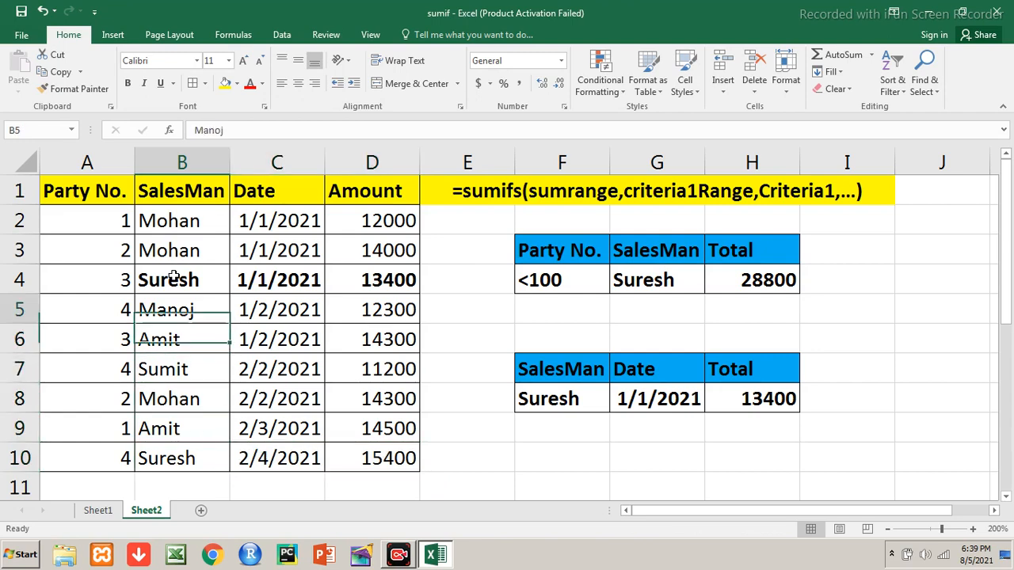
key(shift+Right)
key(shift+Right)
key(ctrl+b)
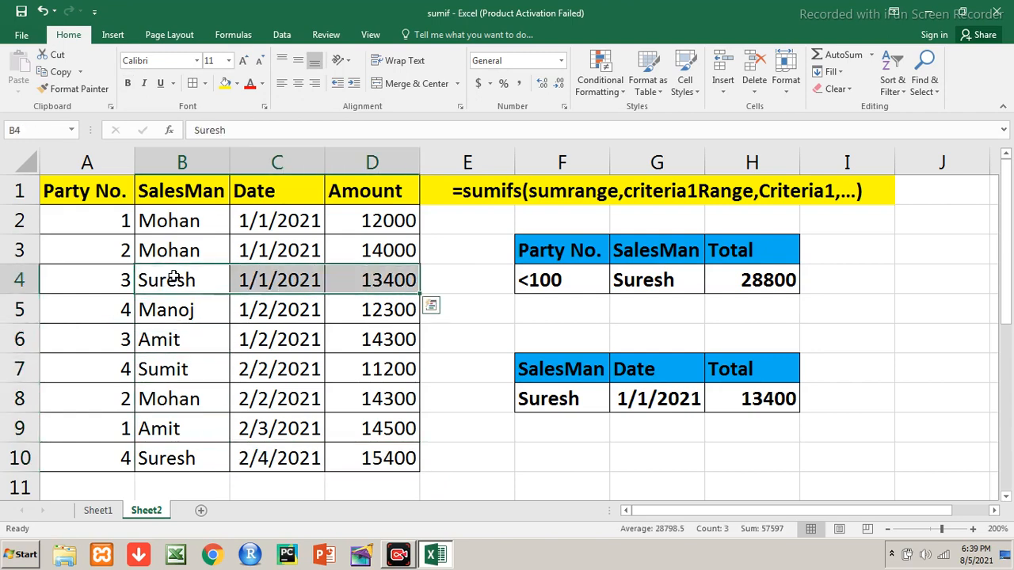
Set the salesman criterion in F8 to the name of the salesman listed in B2 and B3.
key(Right)
key(Right)
key(Right)
key(Right)
key(Down)
key(Down)
key(Down)
key(Down)
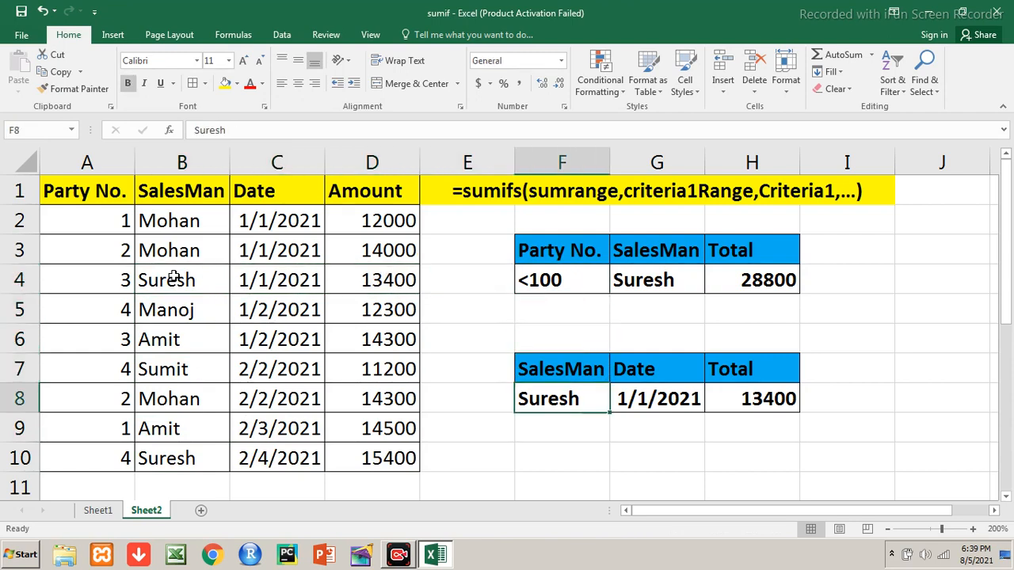
text(Mohan)
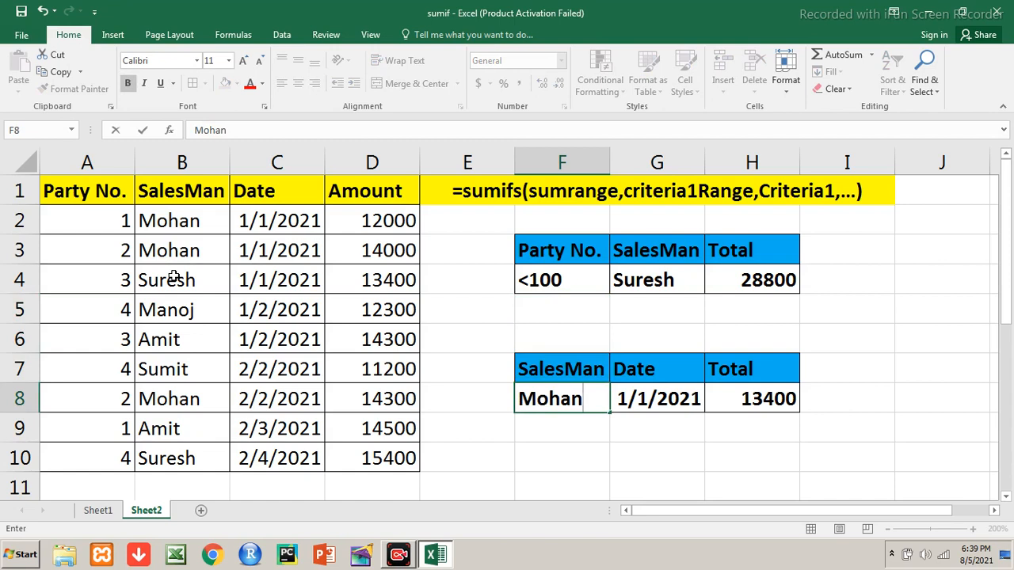
key(Tab)
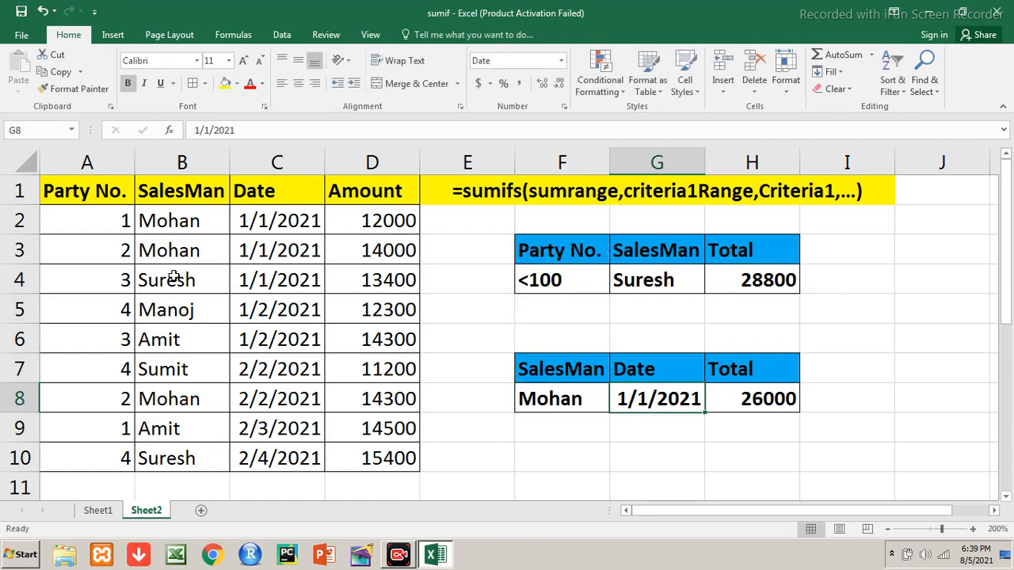
Make the two matching salesman, date and amount records in B2:D3 bold.
click(173, 225)
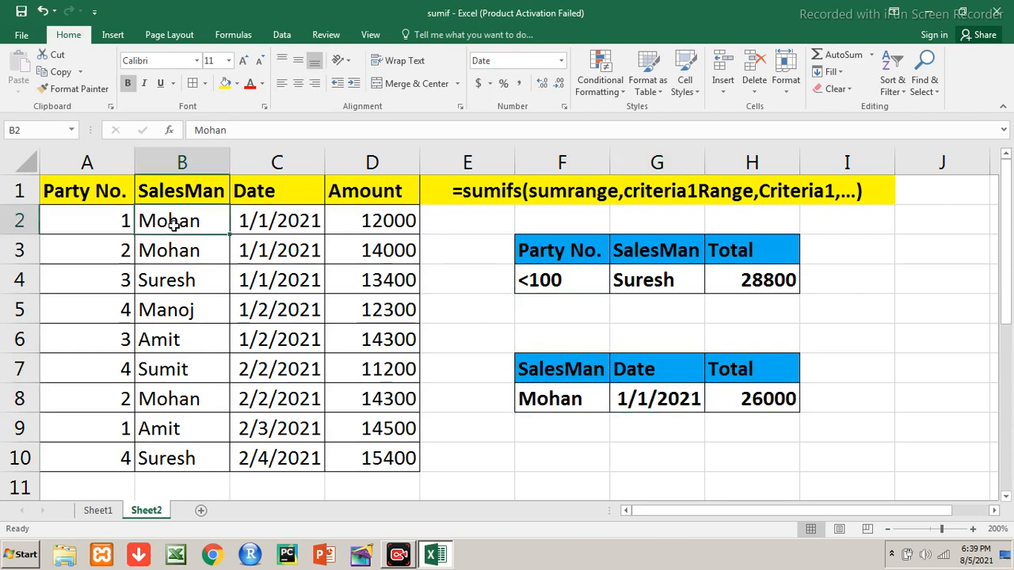
key(shift+Right)
key(shift+Right)
key(shift+Down)
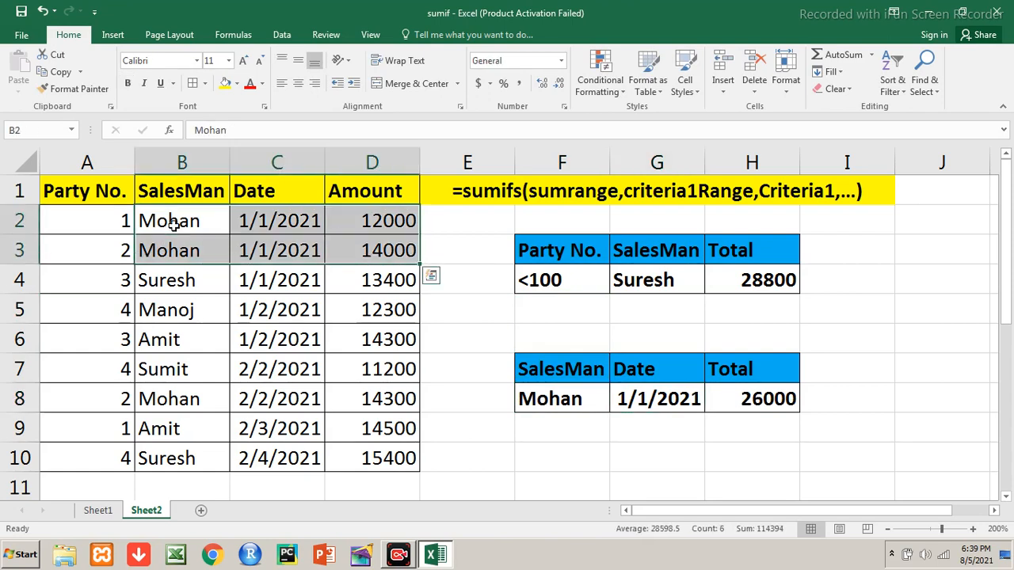
key(ctrl+b)
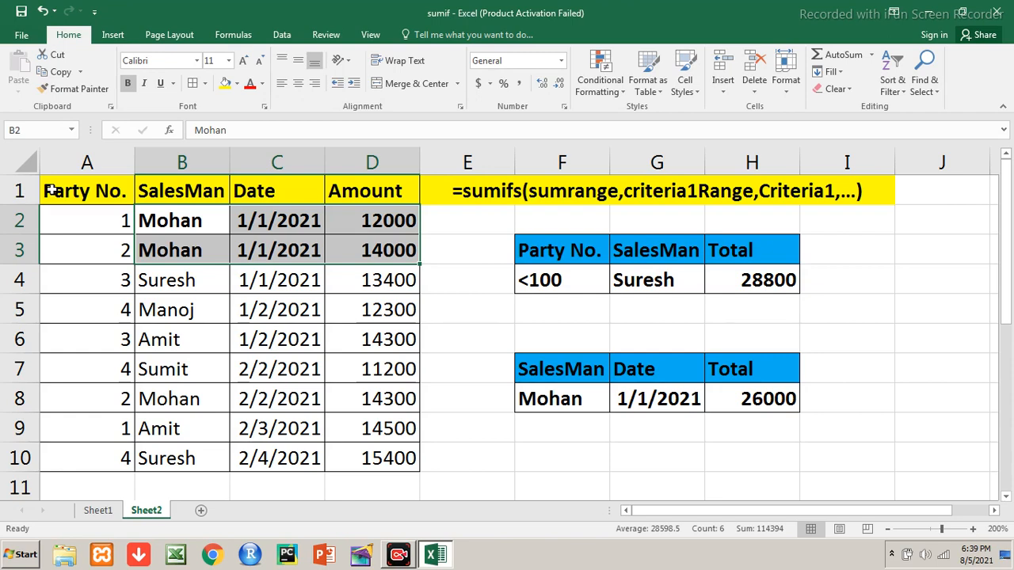
Examine the party number criterion in F4 and the salesman and date criteria in F8:G8.
key(Down)
key(Down)
key(Right)
key(Right)
key(Right)
key(Right)
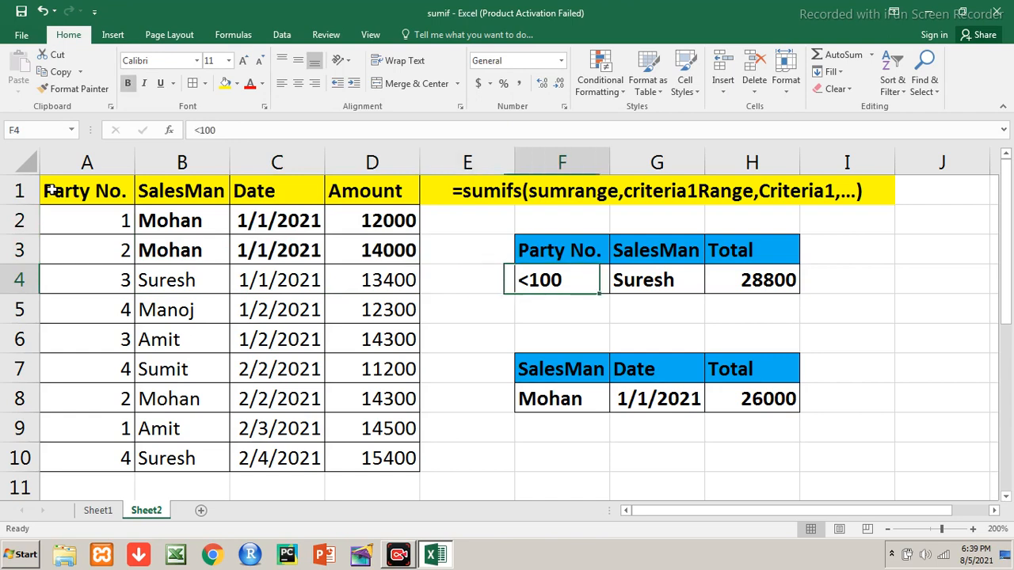
key(Down)
key(Down)
key(Down)
key(Right)
key(Down)
Clear and restore the salesman and date cells in B2:C3, and remove their bold formatting.
key(Up)
key(Up)
key(Up)
key(Up)
key(Up)
key(Up)
key(Left)
key(Left)
key(Left)
key(Left)
key(Left)
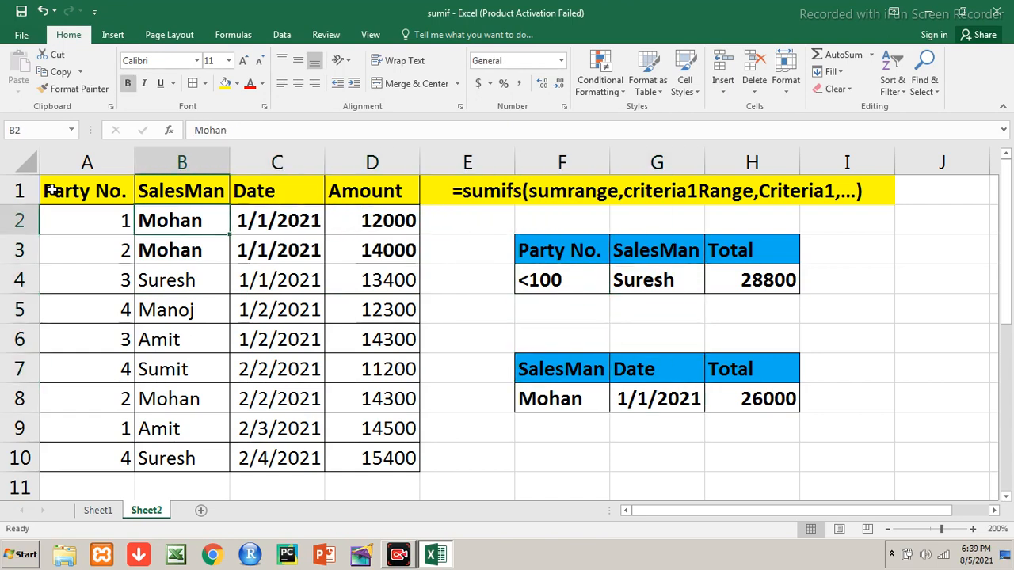
key(shift+Right)
key(shift+Down)
key(Delete)
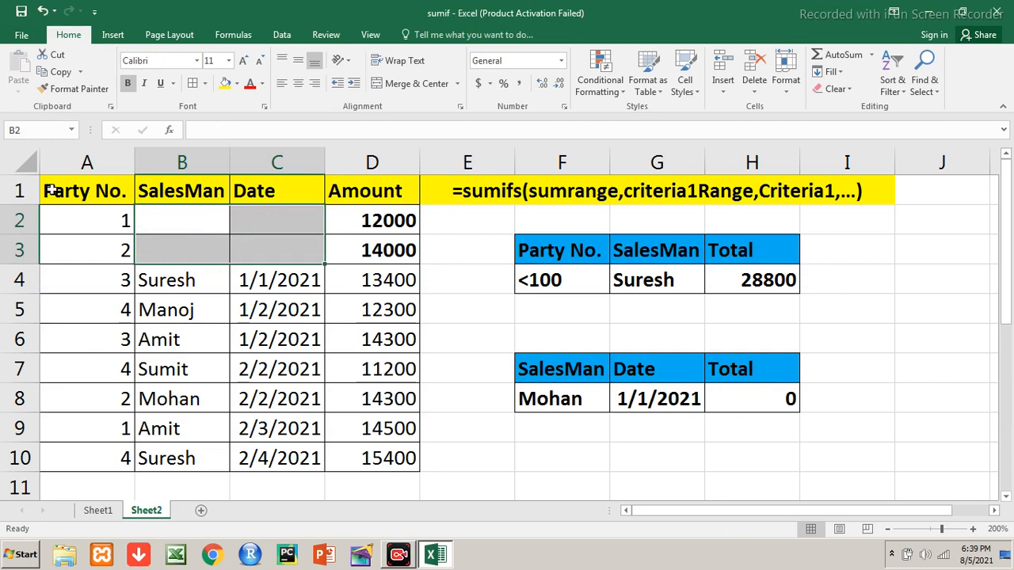
key(ctrl+z)
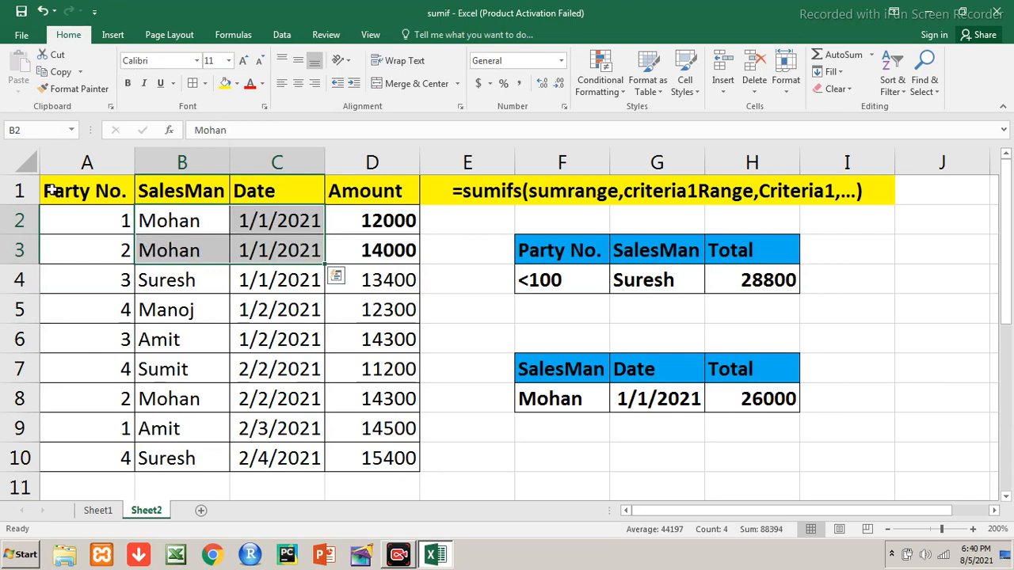
Set the salesman criterion in F8 to the wildcard S*.
key(Down)
key(Down)
key(Down)
key(Down)
key(Down)
key(Right)
key(Right)
key(Right)
key(Right)
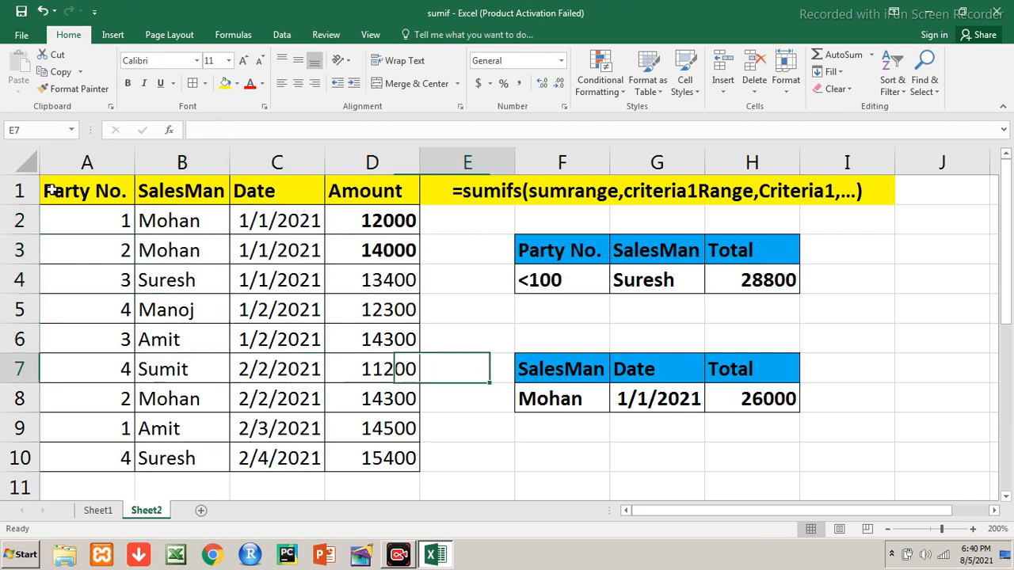
key(Down)
text(S*)
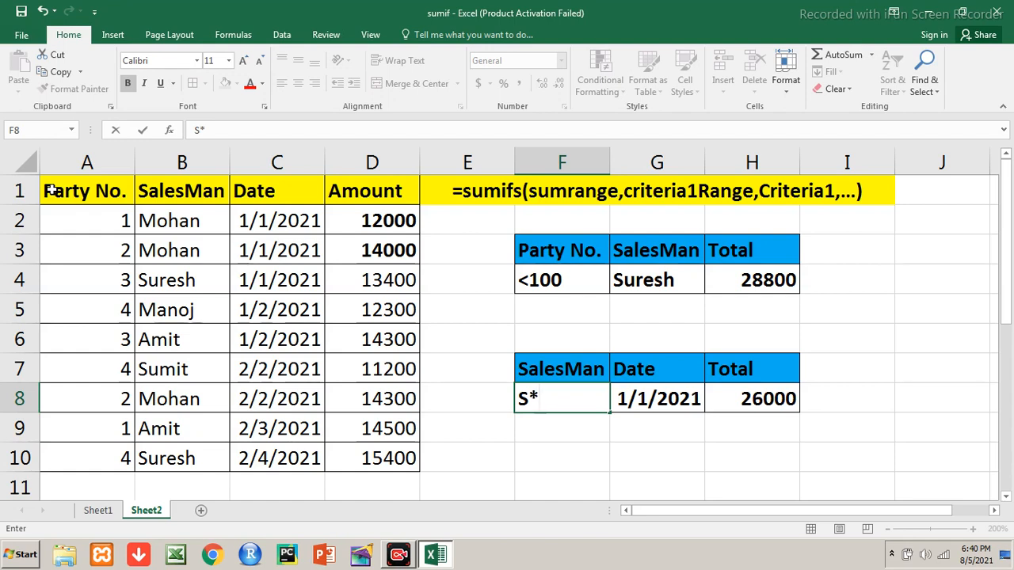
key(Return)
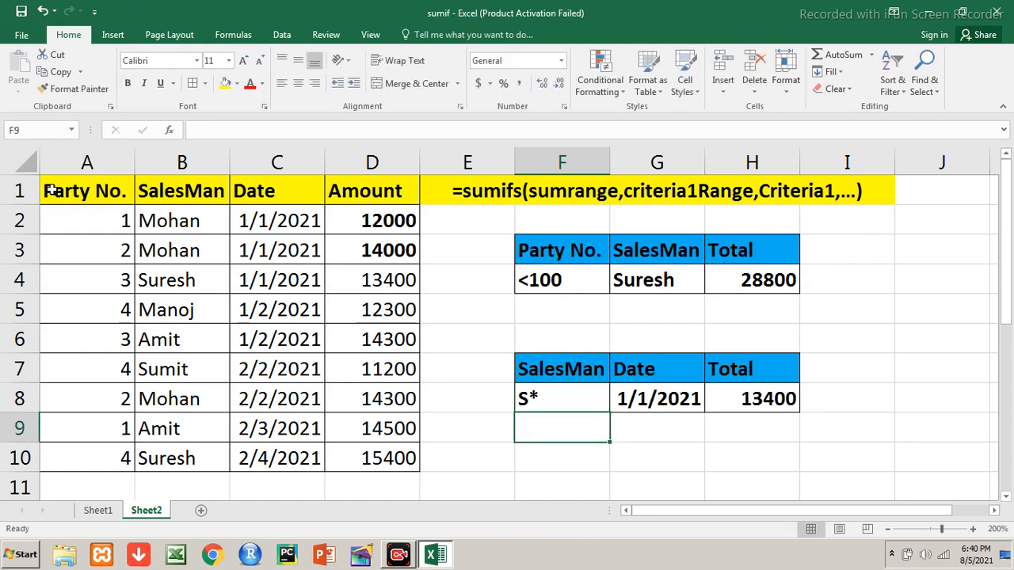
Make the salesman, date and amount record in B4:D4 bold as the match for S* and 1/1/2021.
key(Up)
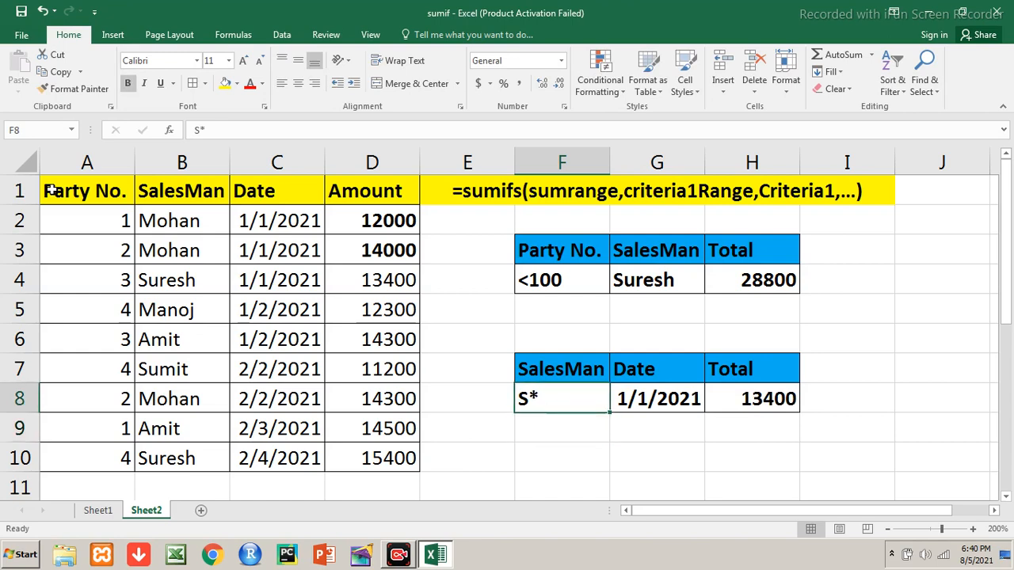
key(Right)
key(Left)
key(Left)
key(Left)
key(Left)
key(Left)
key(Left)
key(Up)
key(Up)
key(Up)
key(Up)
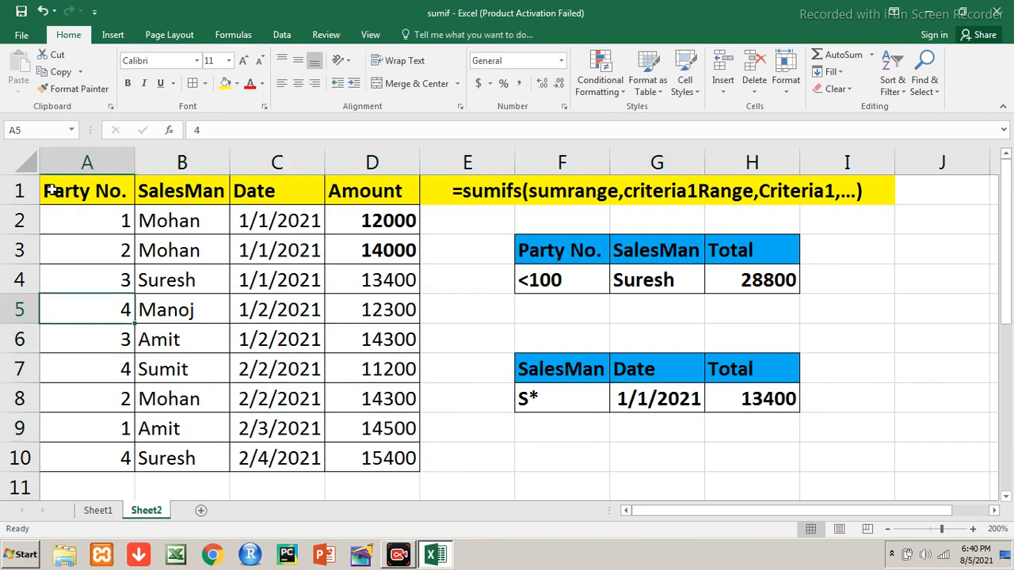
key(Right)
key(shift+Right)
key(shift+Right)
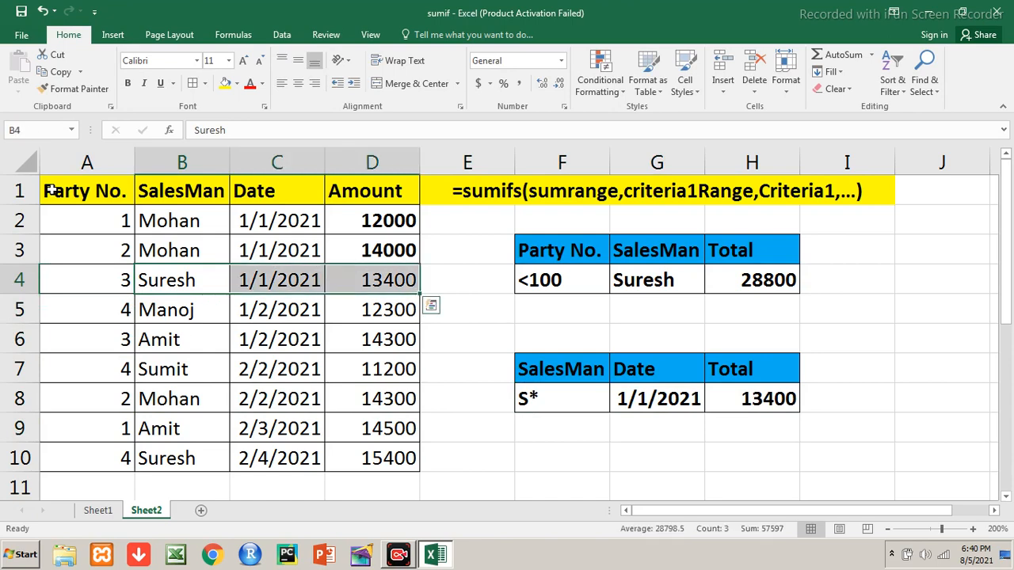
key(ctrl+b)
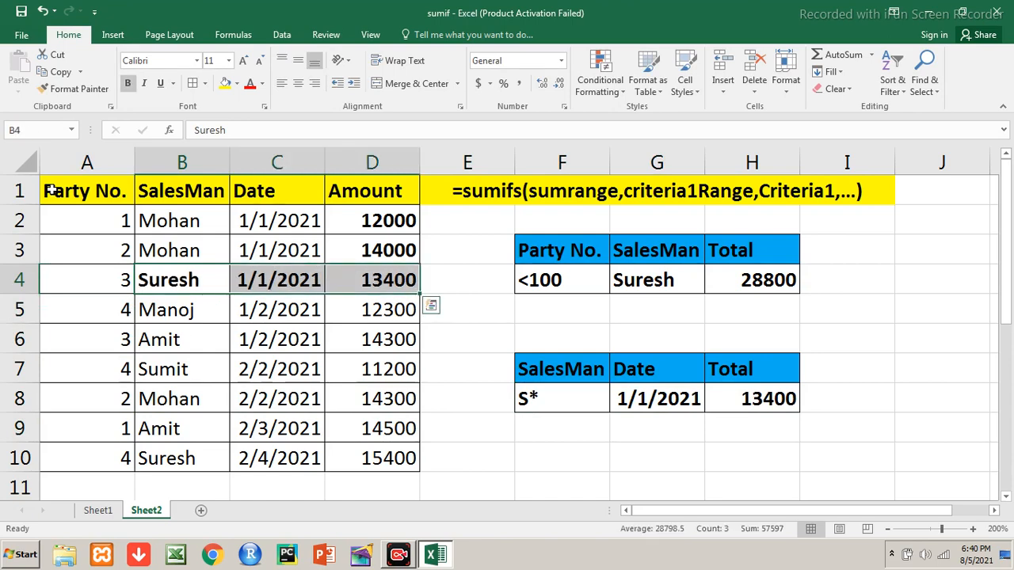
Clear and restore the amounts in D2:D3, and remove their bold formatting.
key(Right)
key(Up)
key(Up)
key(Right)
key(shift+Down)
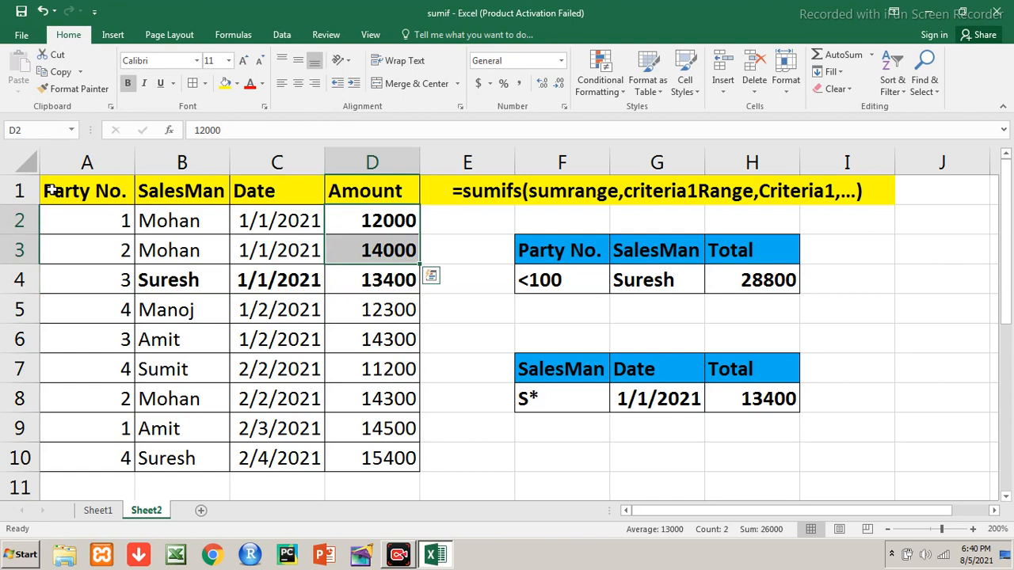
key(Delete)
key(ctrl+z)
Remove the bold formatting from the salesman, date and amount cells in B4:D4.
key(Down)
key(Down)
key(shift+Left)
key(shift+Left)
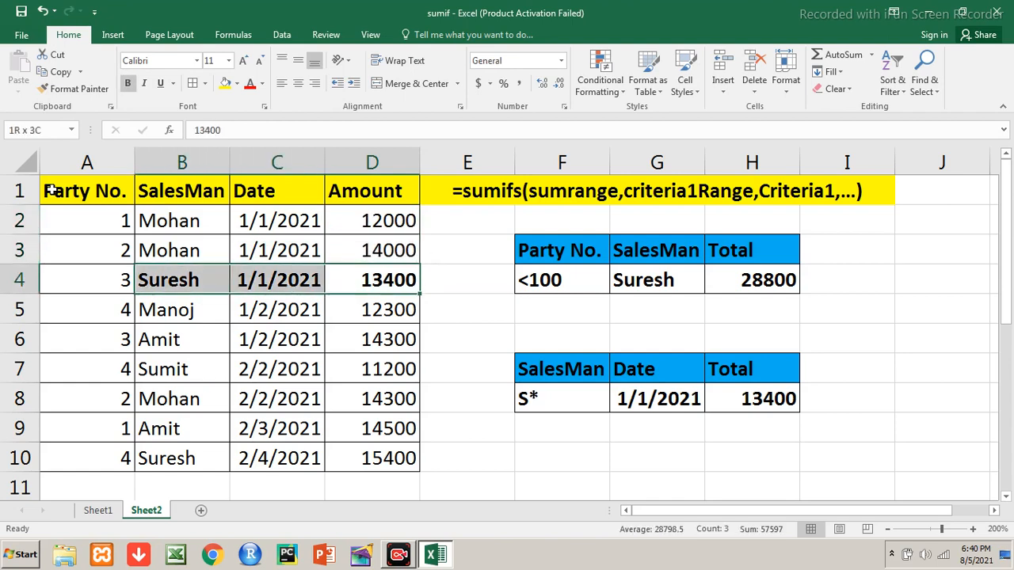
key(Left)
key(Left)
key(Left)
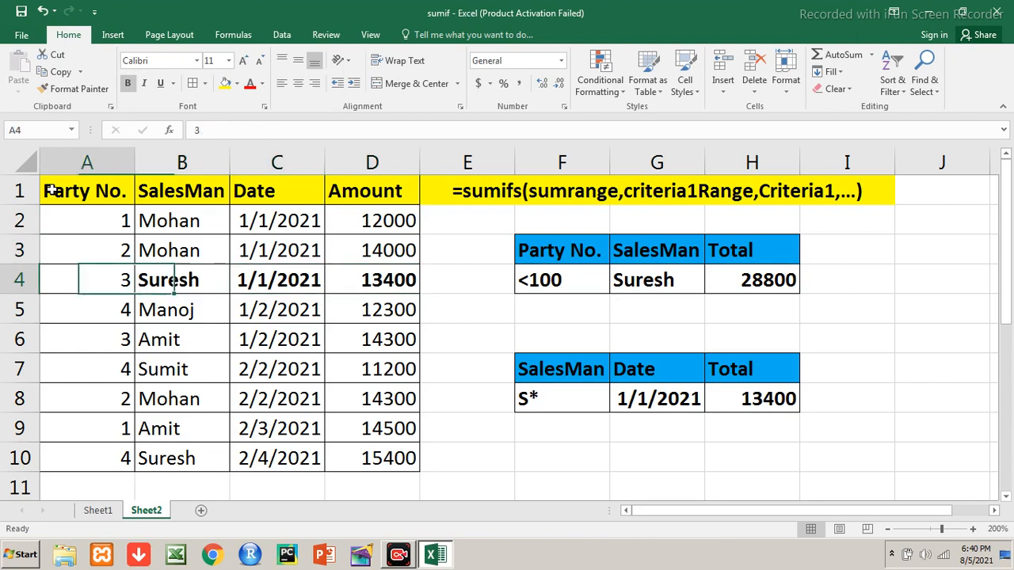
key(Right)
key(shift+Right)
key(shift+Right)
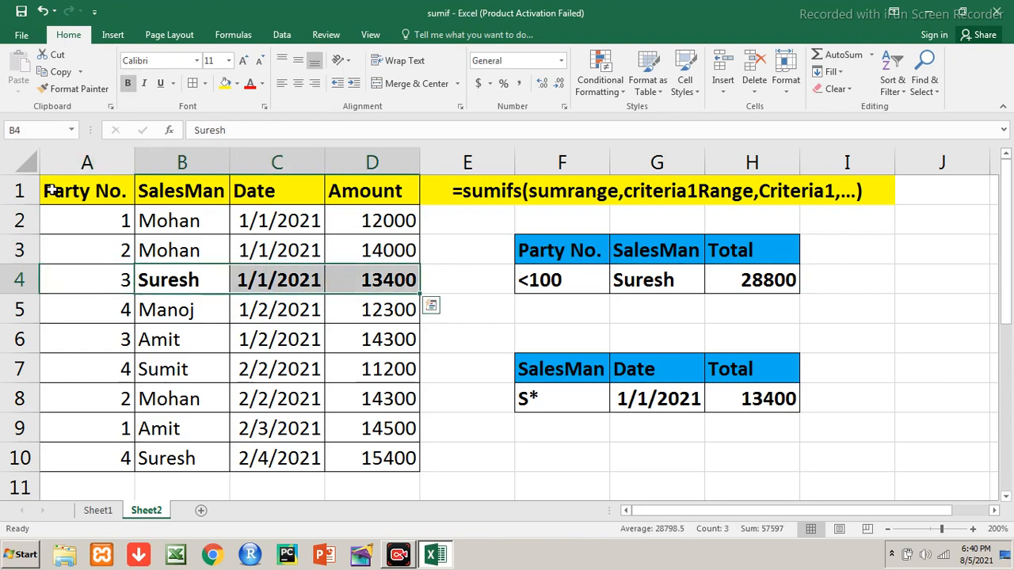
Set the salesman criterion in F8 to the wildcard M*.
key(Right)
key(Right)
key(Right)
key(Right)
key(Down)
key(Down)
key(Down)
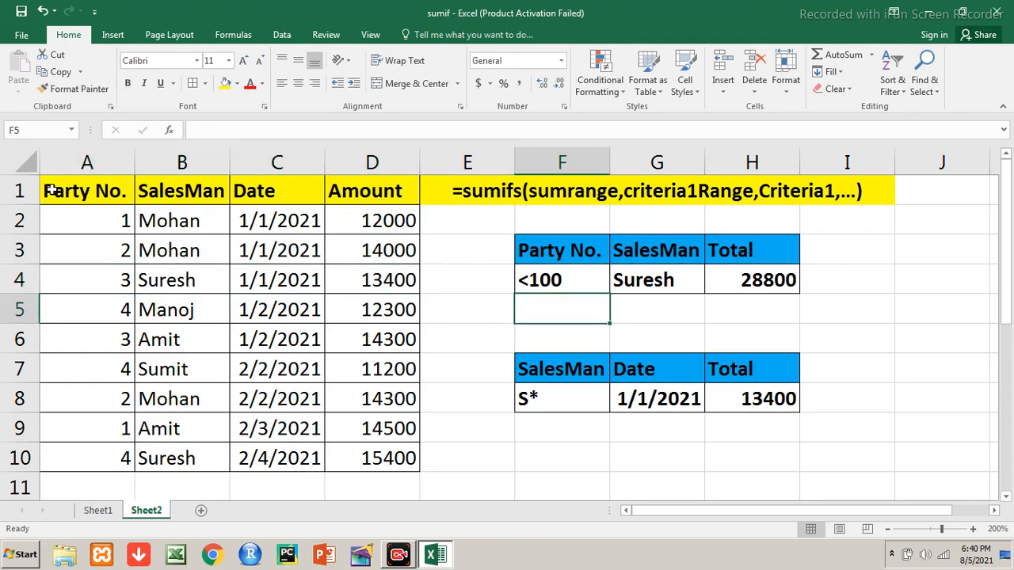
key(Down)
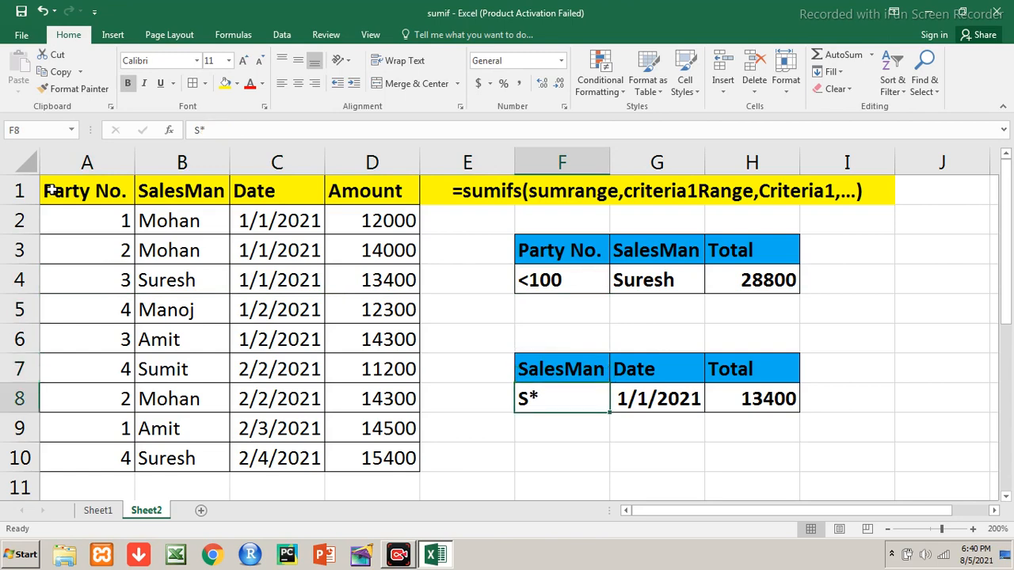
text(M*)
key(Return)
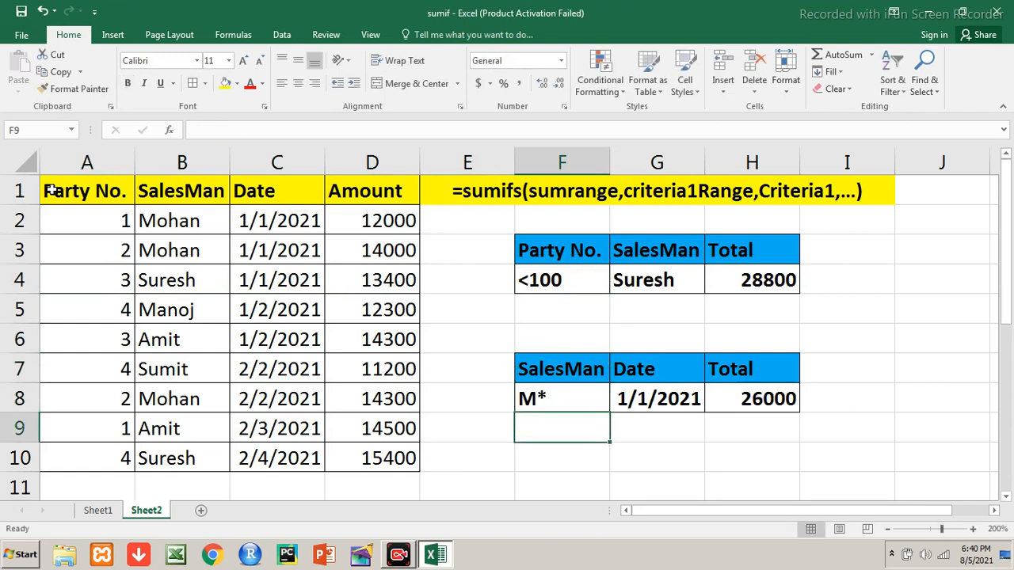
Examine the salesman and date entries in the upper rows of the data against the M* and 1/1/2021 criteria.
key(Up)
key(Up)
key(Up)
key(Up)
key(Up)
key(Up)
key(Up)
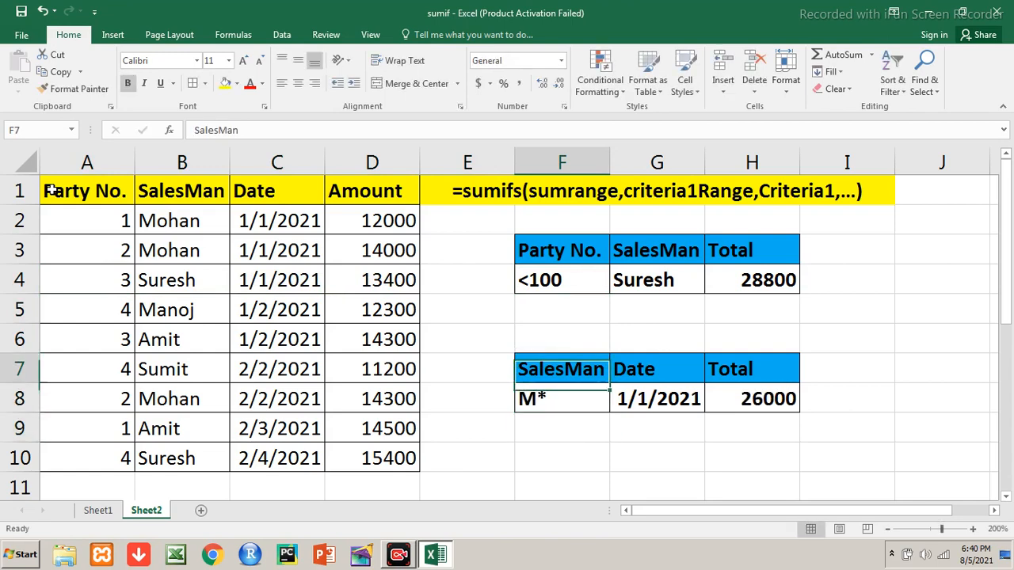
key(Left)
key(Left)
key(Left)
key(Left)
key(Left)
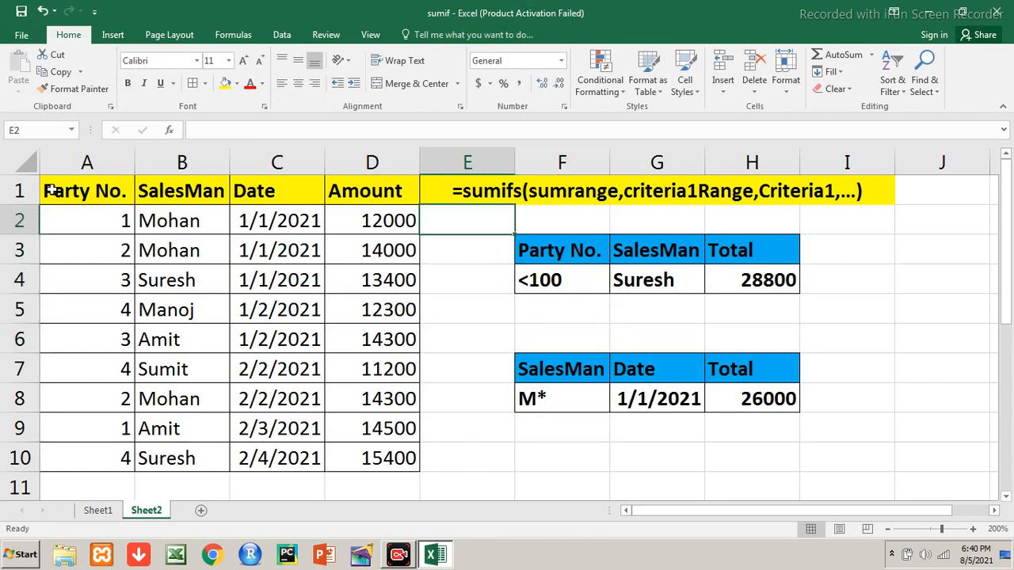
key(Down)
key(Right)
key(Right)
key(Down)
key(Down)
key(Down)
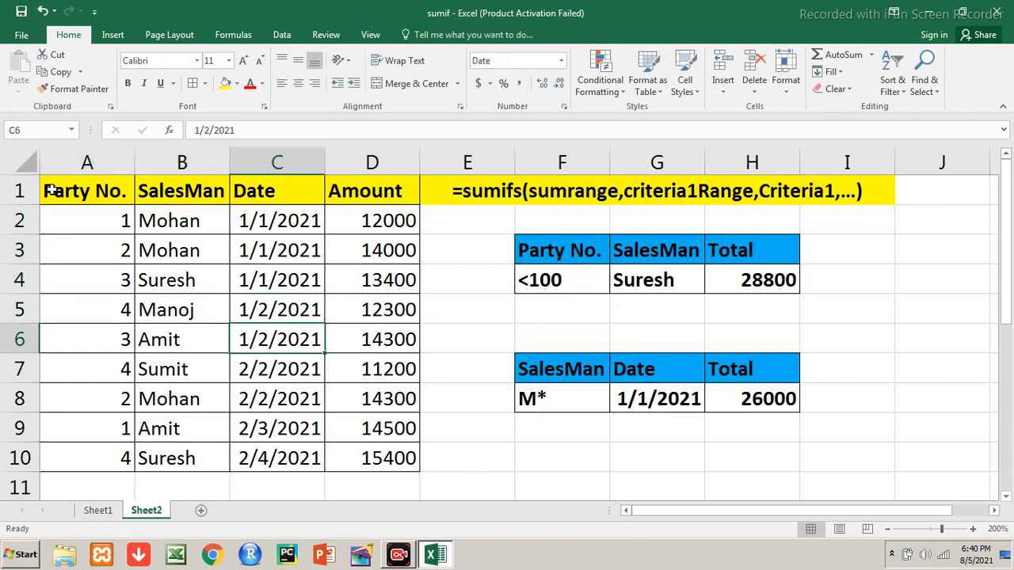
Change the salesman in B4 to the name of the salesman listed in B2 and B3.
key(Left)
key(Left)
key(Up)
key(Up)
key(Right)
text(Mohan)
key(Return)
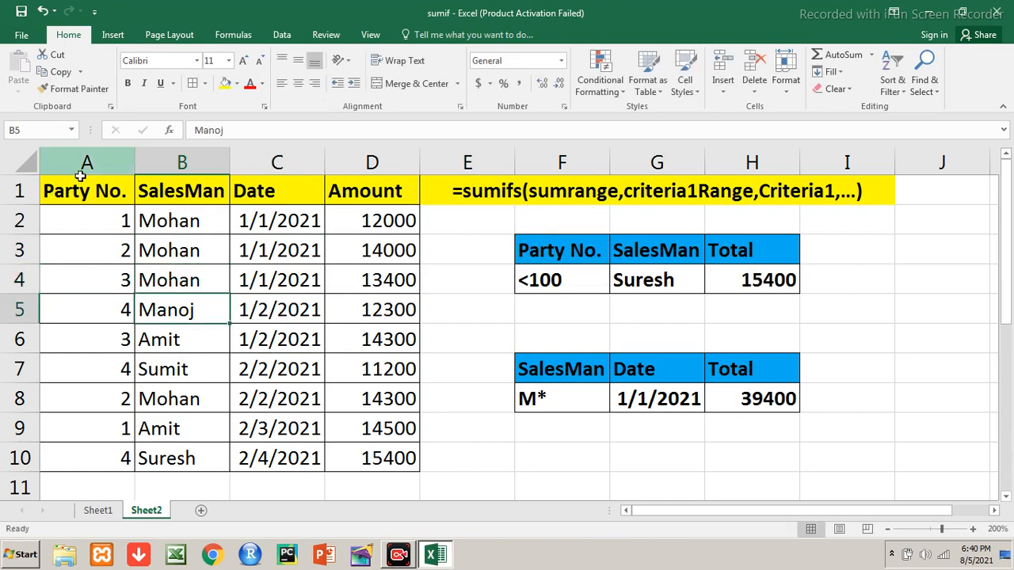
Make the three matching salesman, date and amount records in B2:D4 bold.
click(173, 220)
key(shift+Right)
key(shift+Right)
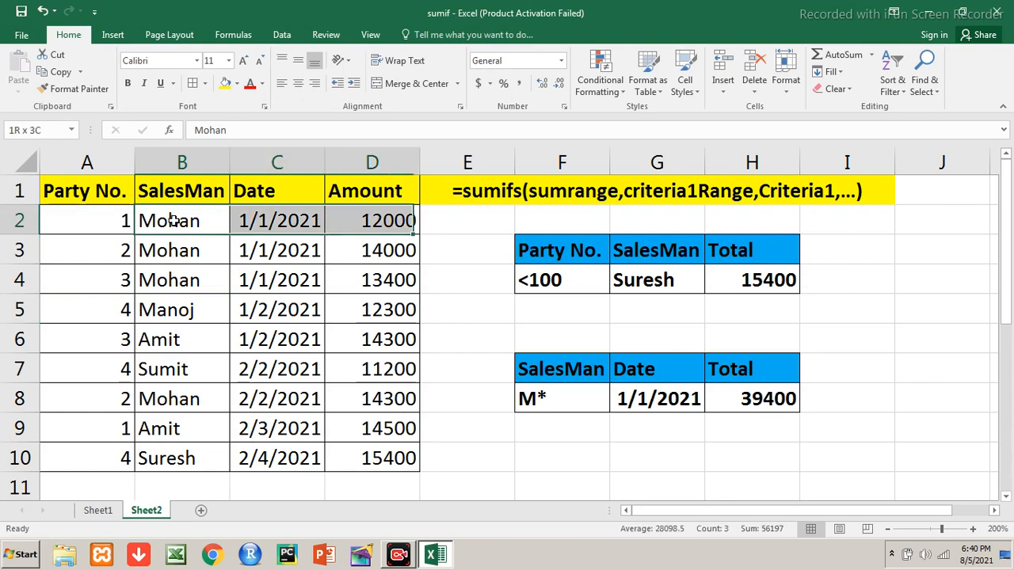
key(shift+Down)
key(shift+Down)
key(ctrl+b)
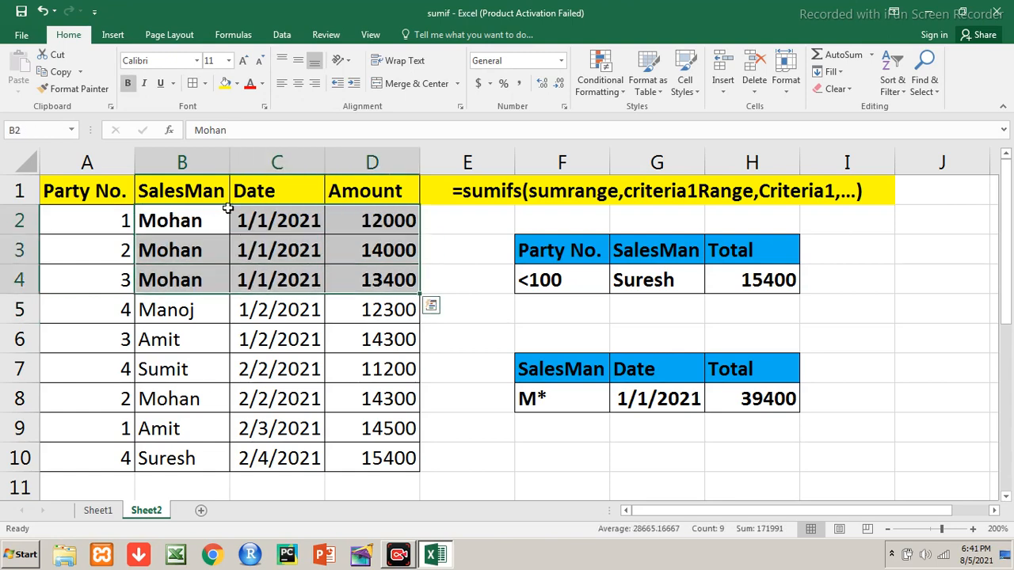
Check the three matching amounts in D2:D4 against the SUMIFS total in H8.
click(352, 219)
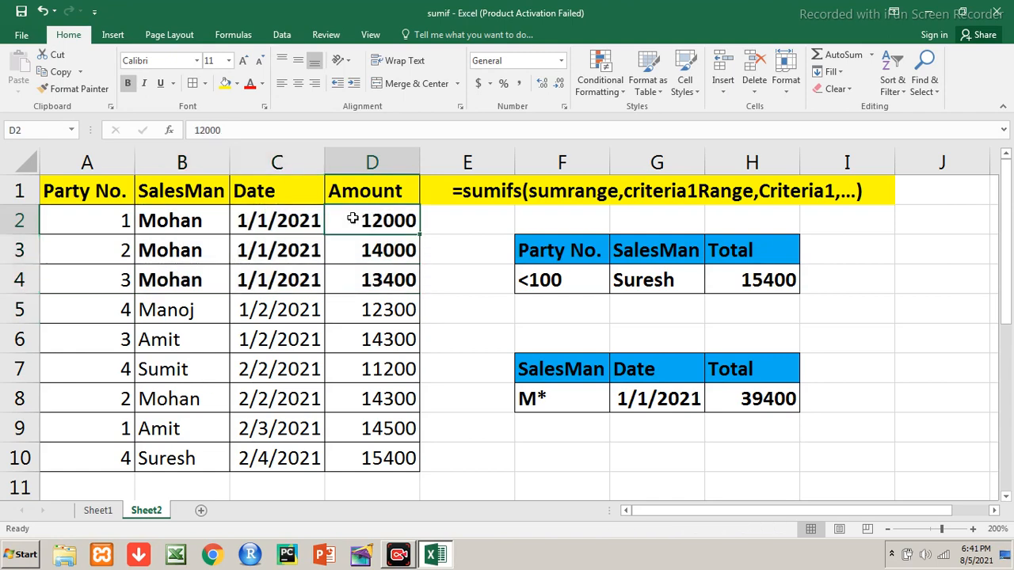
key(Down)
key(Down)
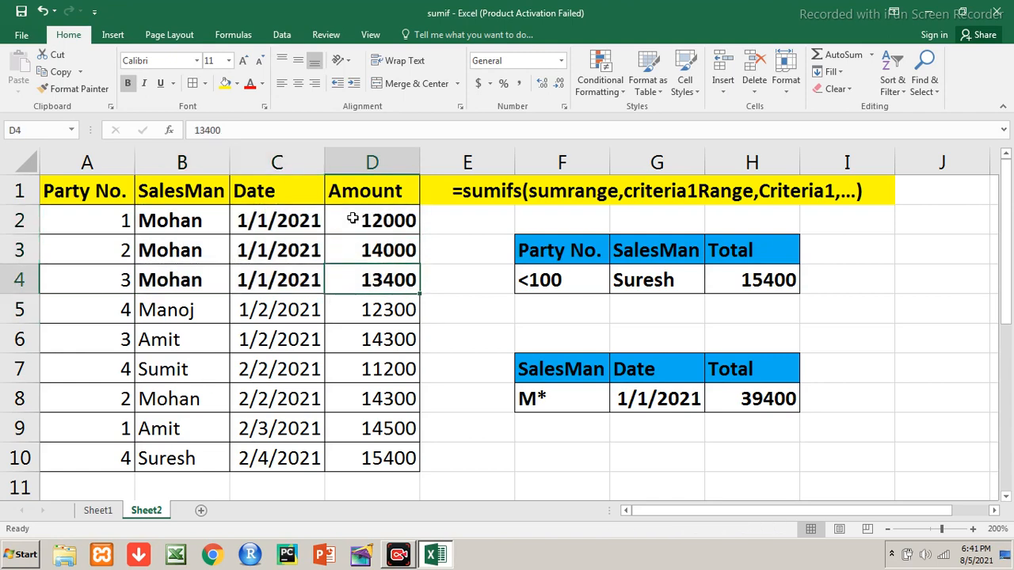
key(Right)
key(Right)
key(Right)
key(Down)
key(Down)
key(Down)
key(Down)
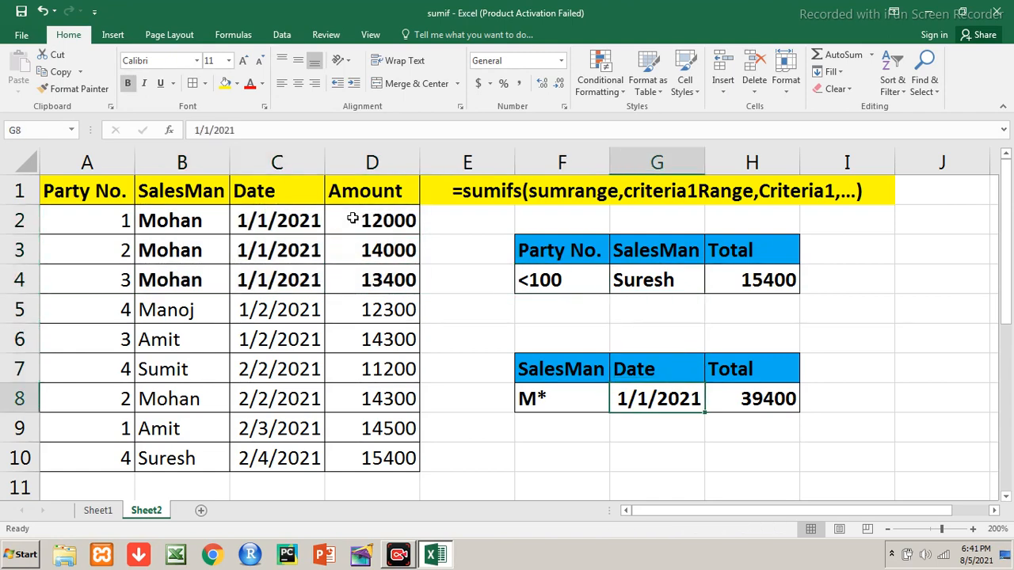
key(Right)
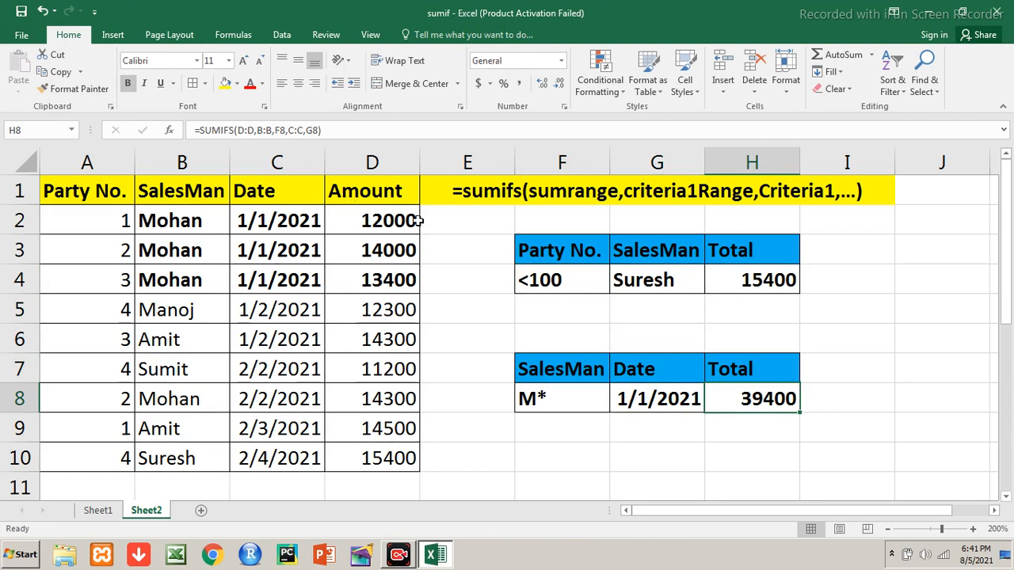
Try adding a third criteria range argument after G8 in the SUMIFS formula in H8.
click(801, 426)
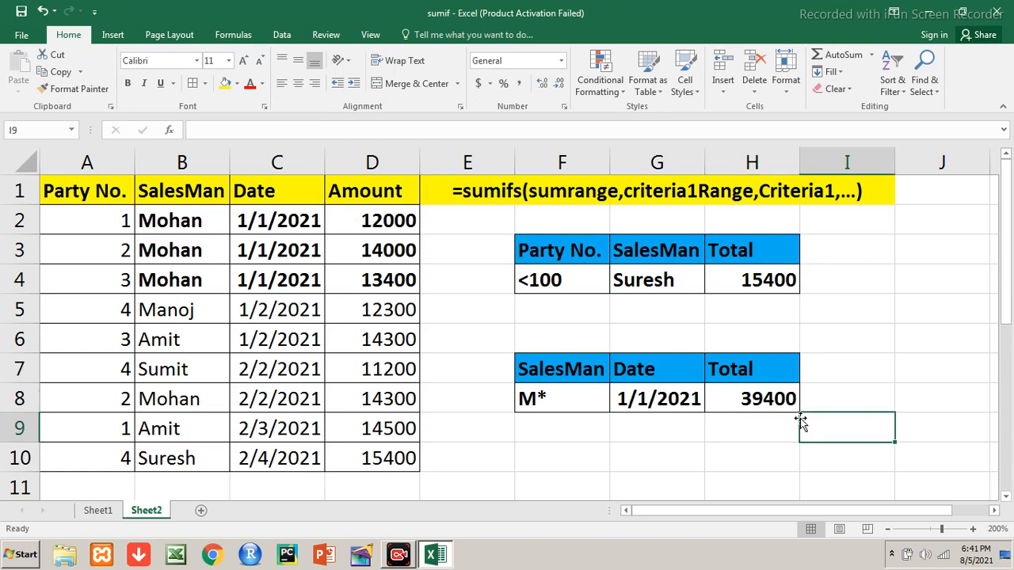
click(792, 402)
double_click(792, 399)
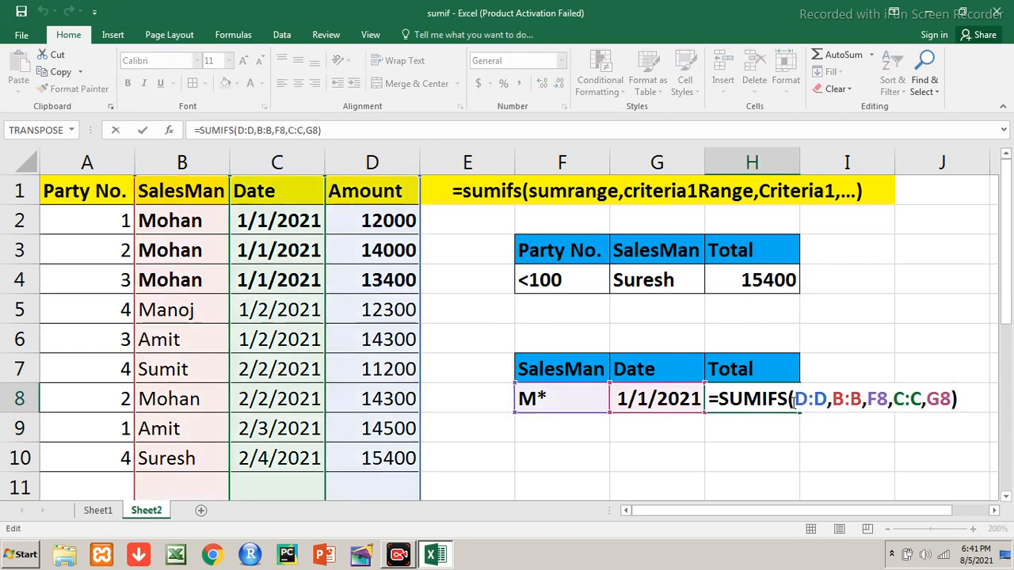
text(,)
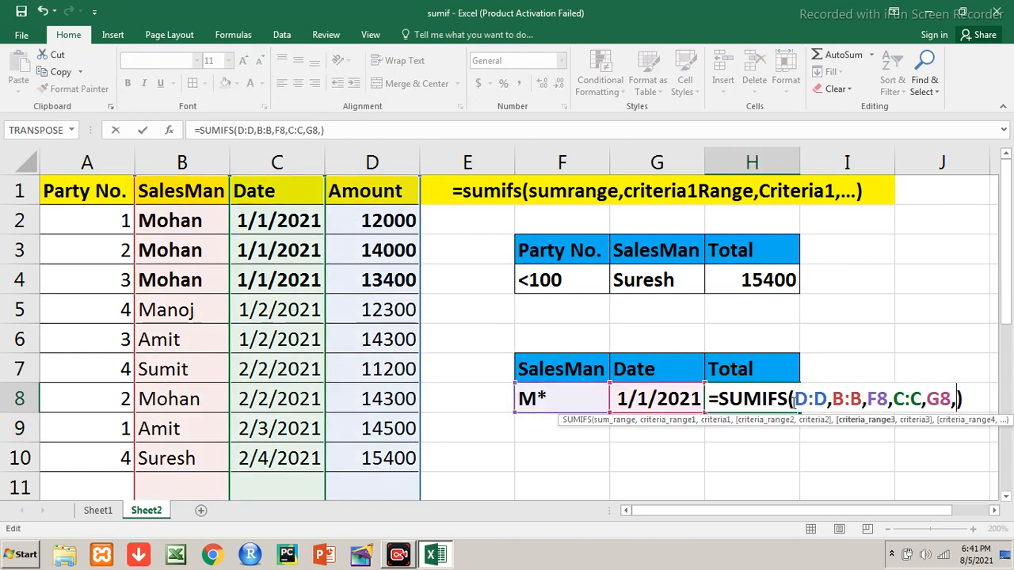
key(BackSpace)
key(ctrl+Return)
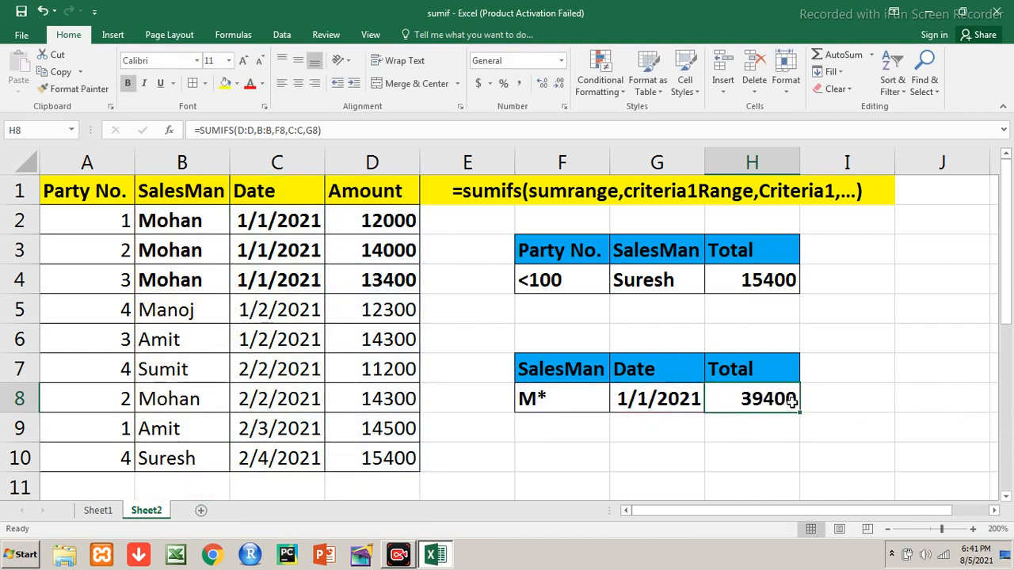
Select the Party No. header cell A1.
key(Up)
key(Up)
key(Up)
key(Up)
key(Up)
key(Up)
key(Up)
key(Left)
key(Left)
key(Left)
key(Left)
key(Left)
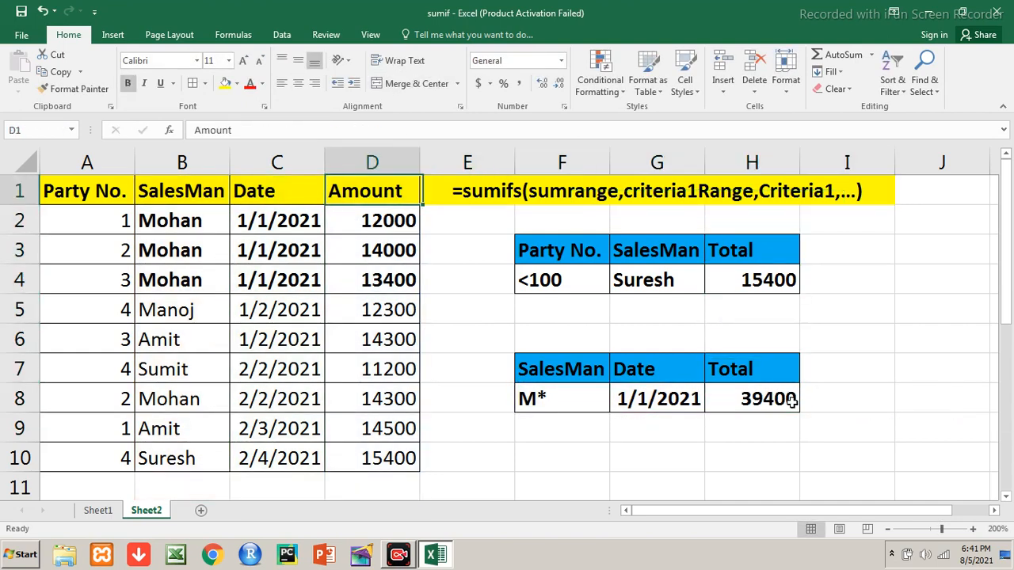
key(Left)
key(Left)
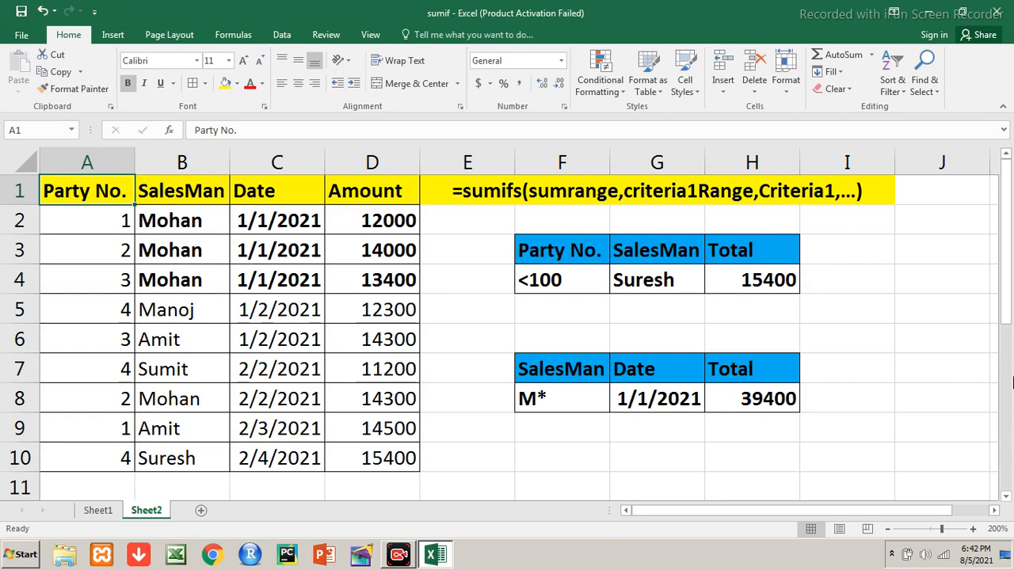
click(892, 554)
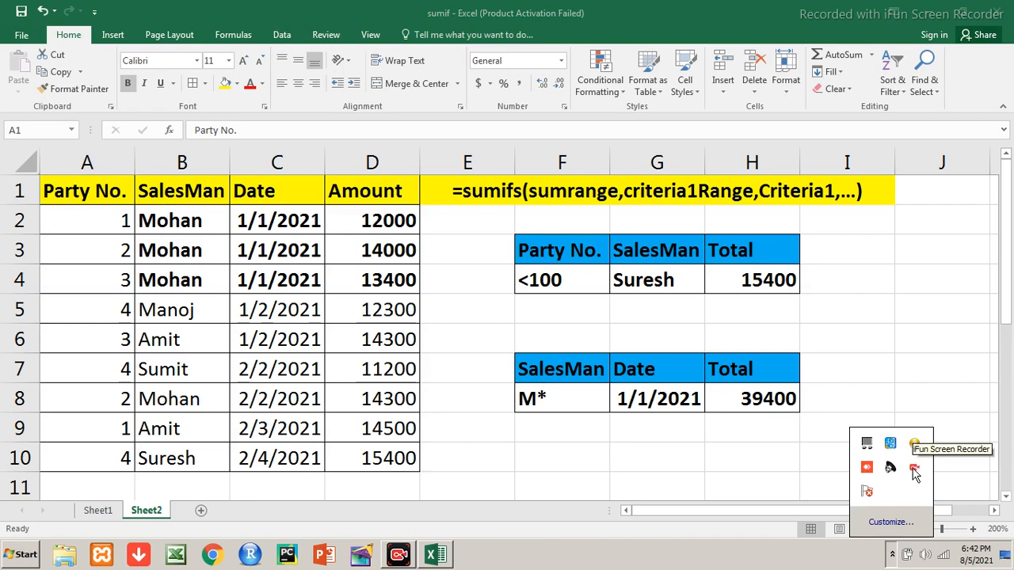